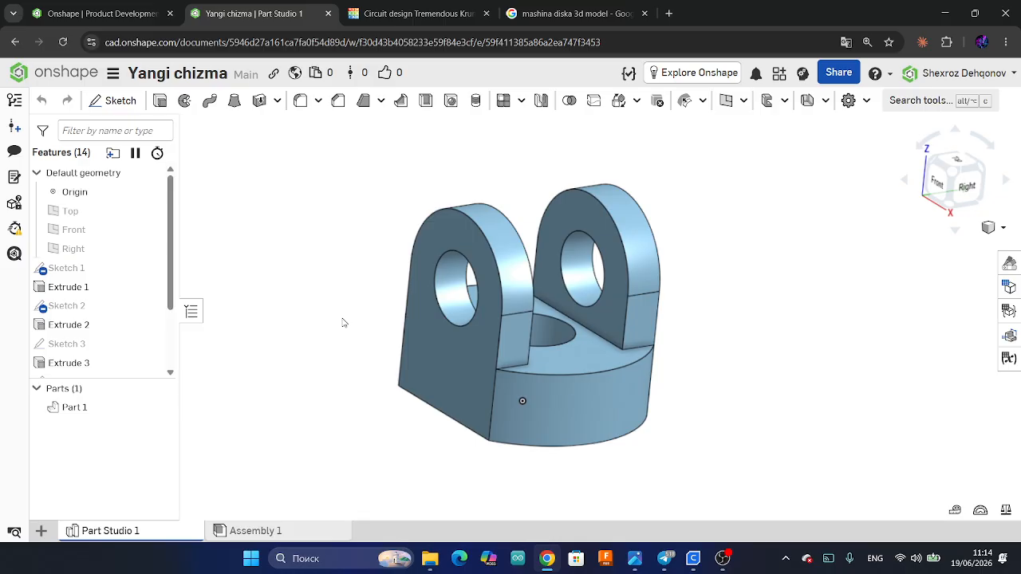
Create a new Part Studio in the document.
left_click(41, 531)
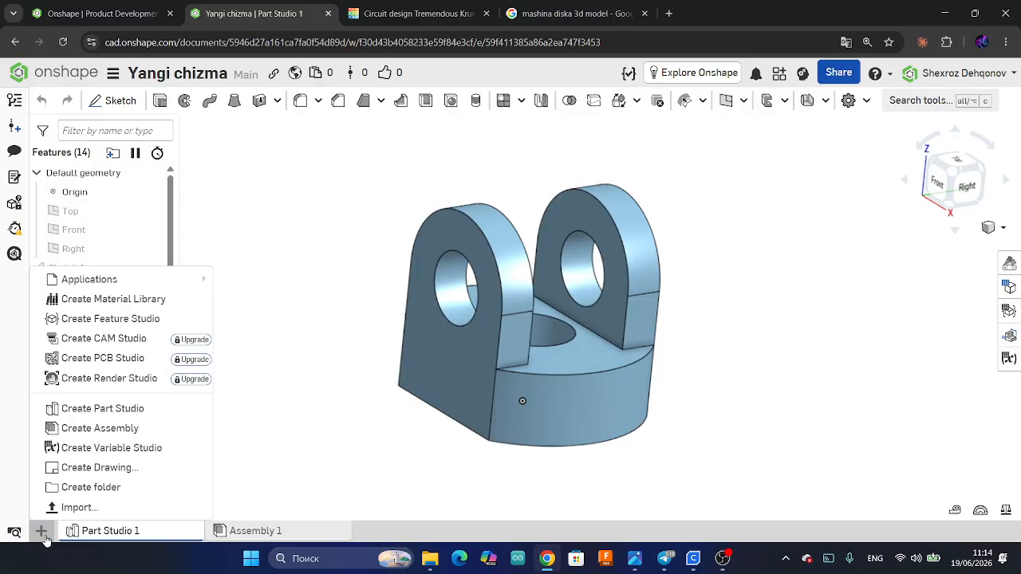
left_click(120, 413)
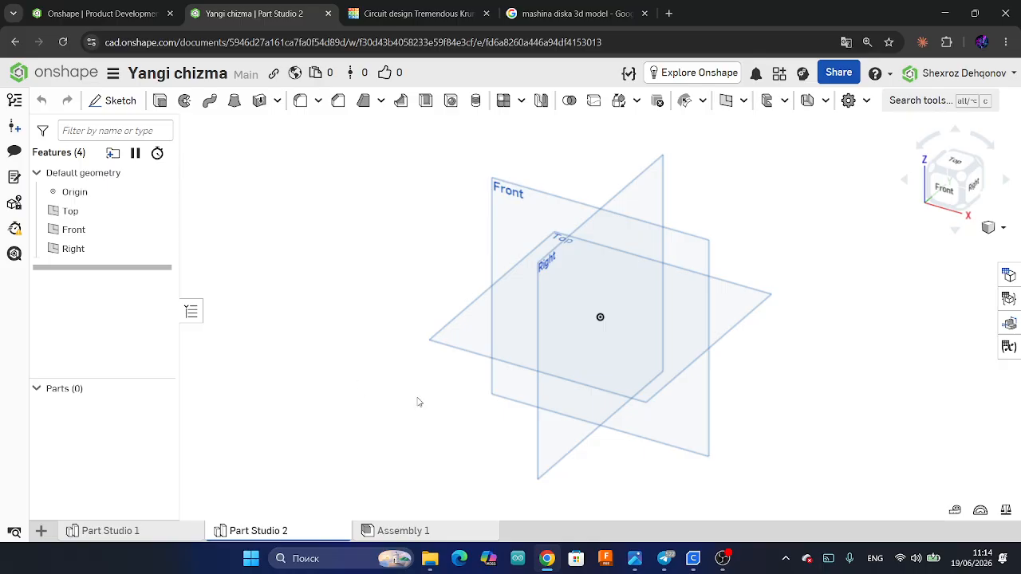
Examine the Top, Front and Right default planes from several angles, including straight-on top and right views.
right_click_drag(418, 401, 492, 315)
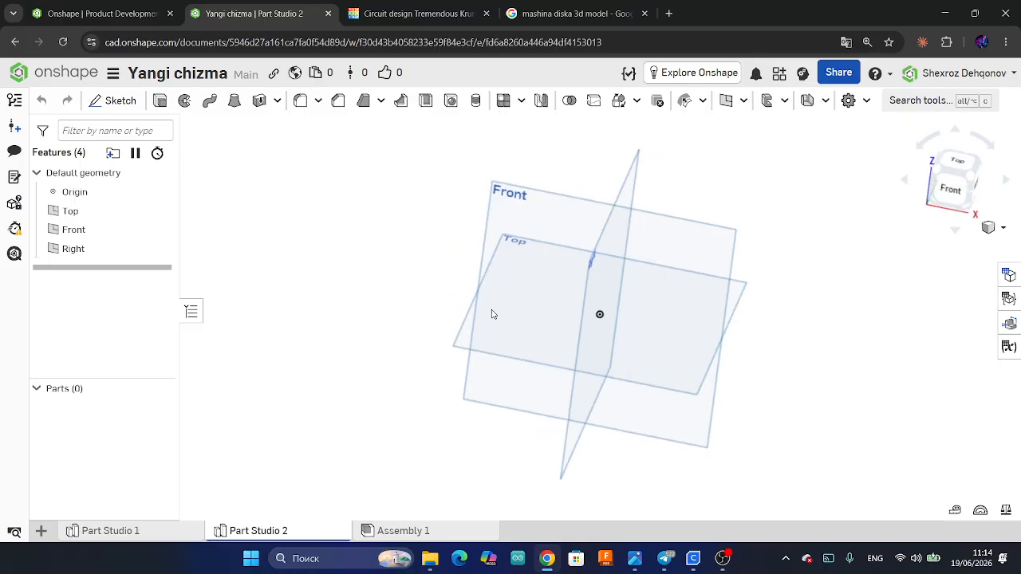
left_click(530, 227)
right_click_drag(519, 235, 487, 420)
left_click(433, 367)
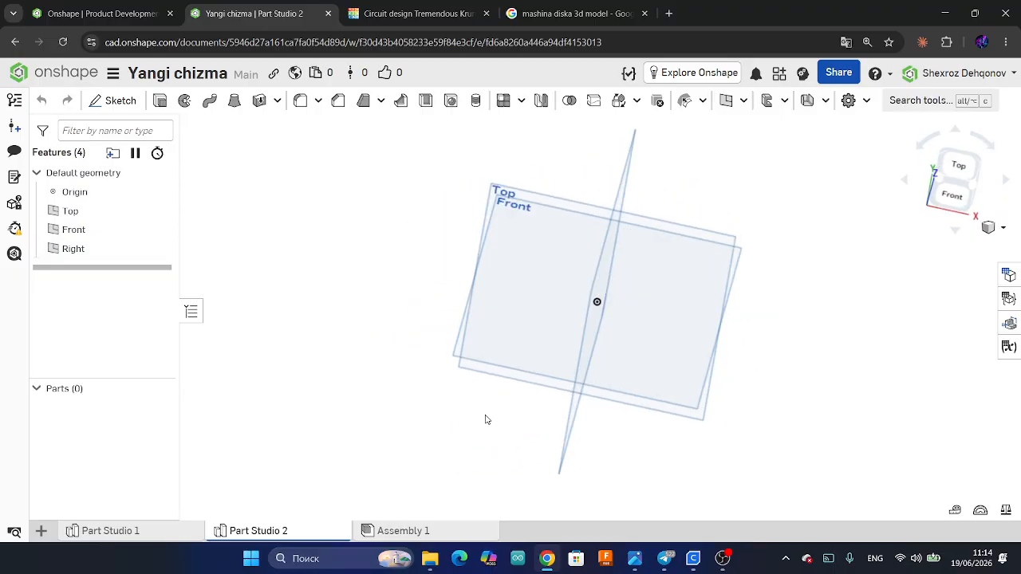
left_click(480, 366)
left_click(445, 402)
left_click(490, 375)
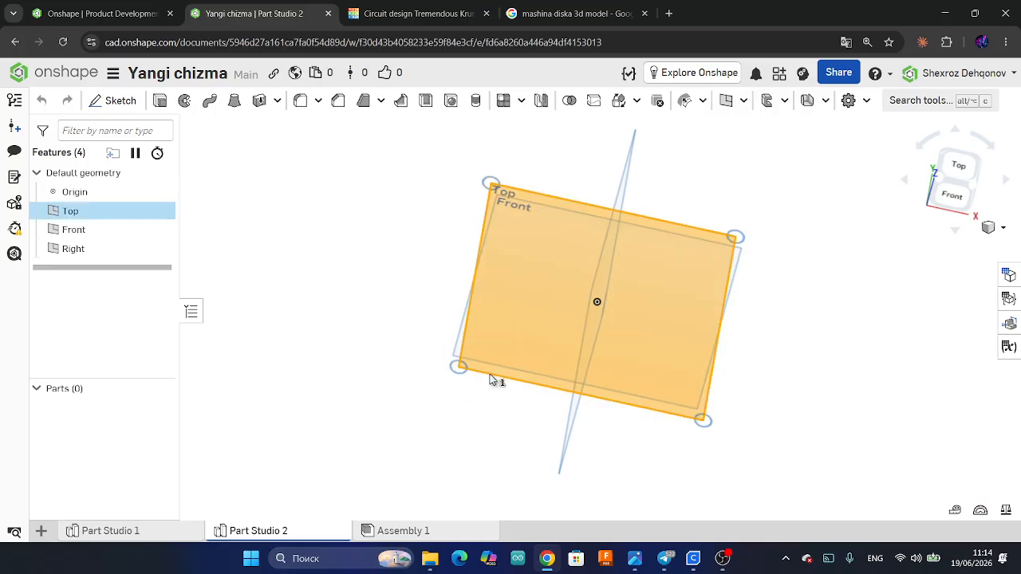
right_click_drag(490, 375, 418, 412)
left_click(538, 307)
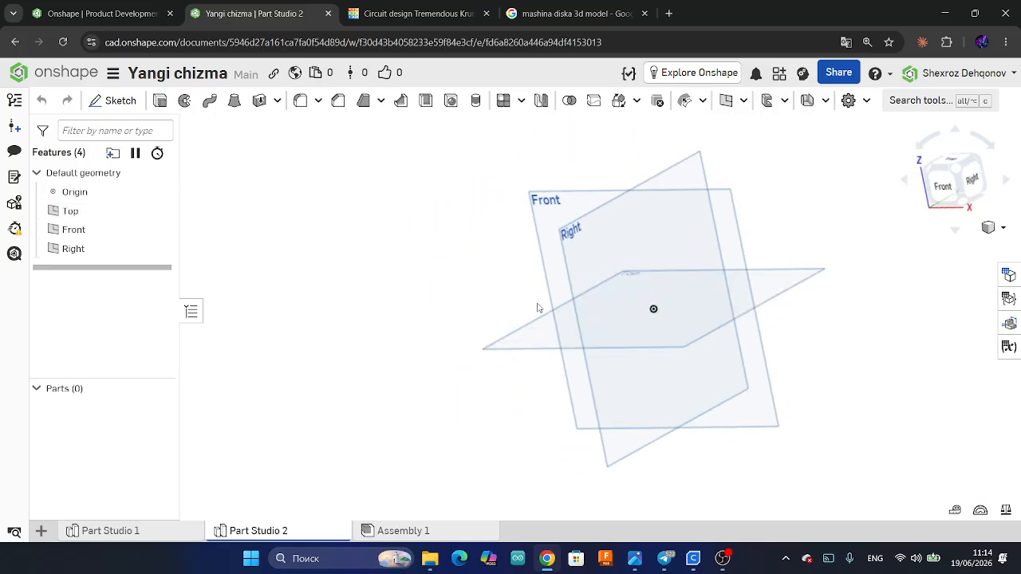
left_click(687, 177)
mouse_move(787, 265)
right_mouse_down()
mouse_move(775, 242)
mouse_move(769, 264)
mouse_move(835, 253)
mouse_move(841, 268)
mouse_move(802, 265)
right_mouse_up()
left_click(852, 363)
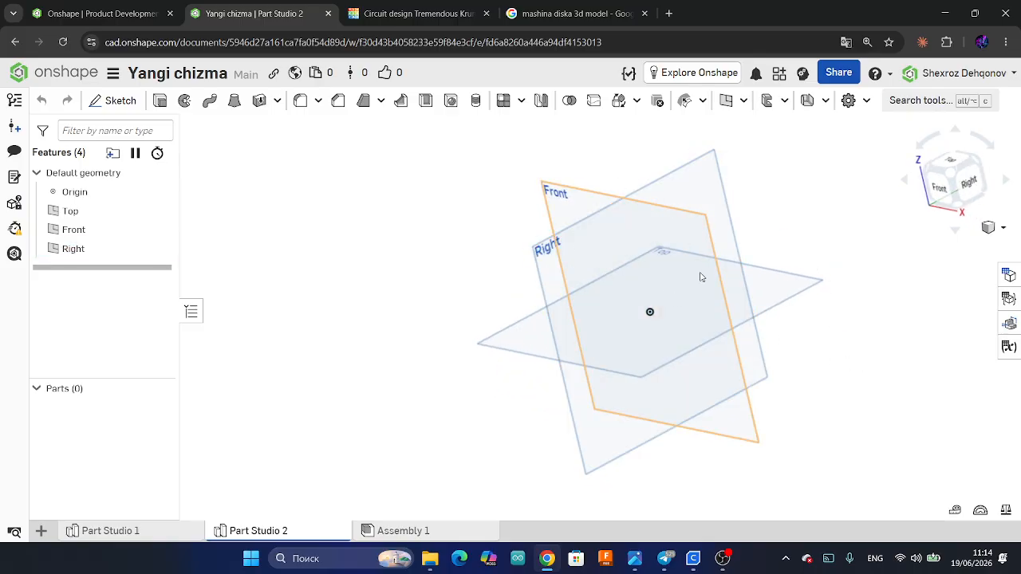
left_click(945, 166)
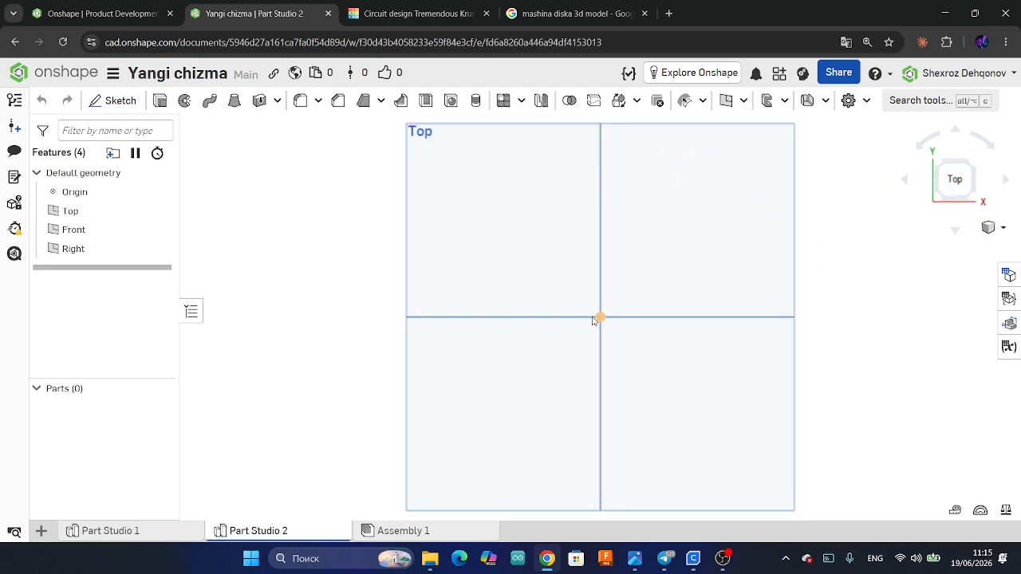
right_click_drag(912, 269, 889, 239)
left_click(986, 186)
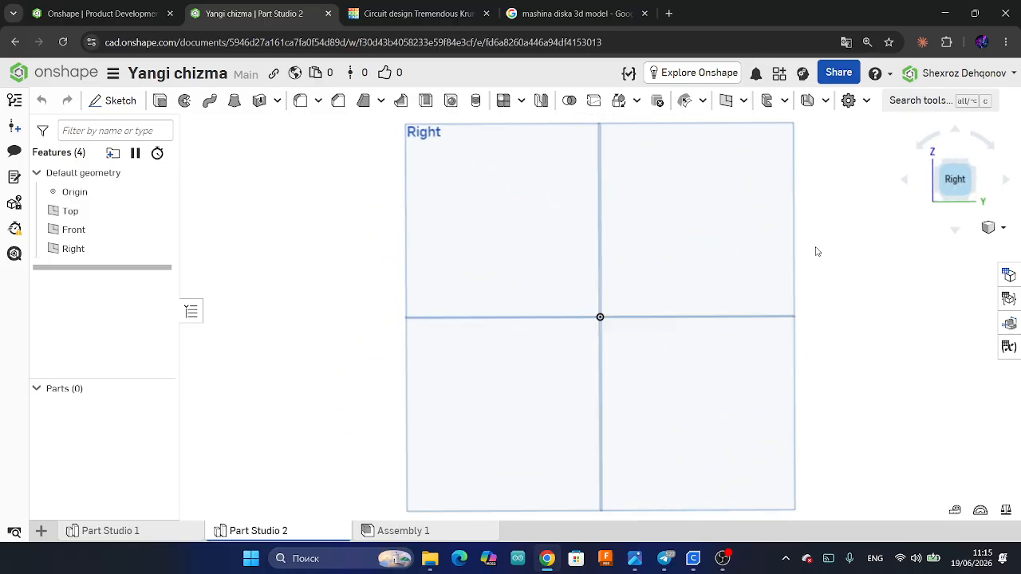
right_click_drag(825, 248, 725, 342)
right_click_drag(661, 406, 706, 404)
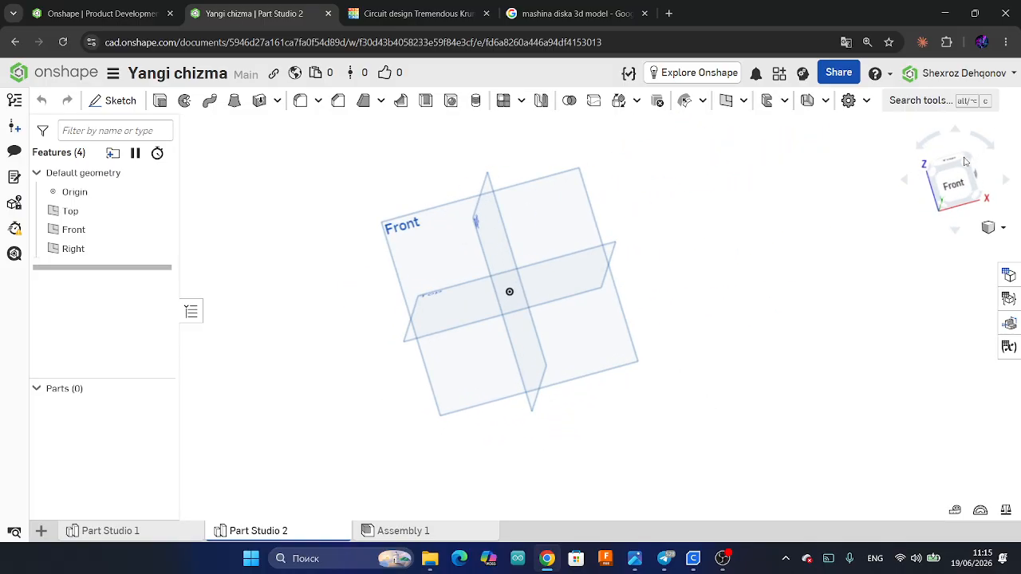
right_click_drag(722, 279, 702, 324)
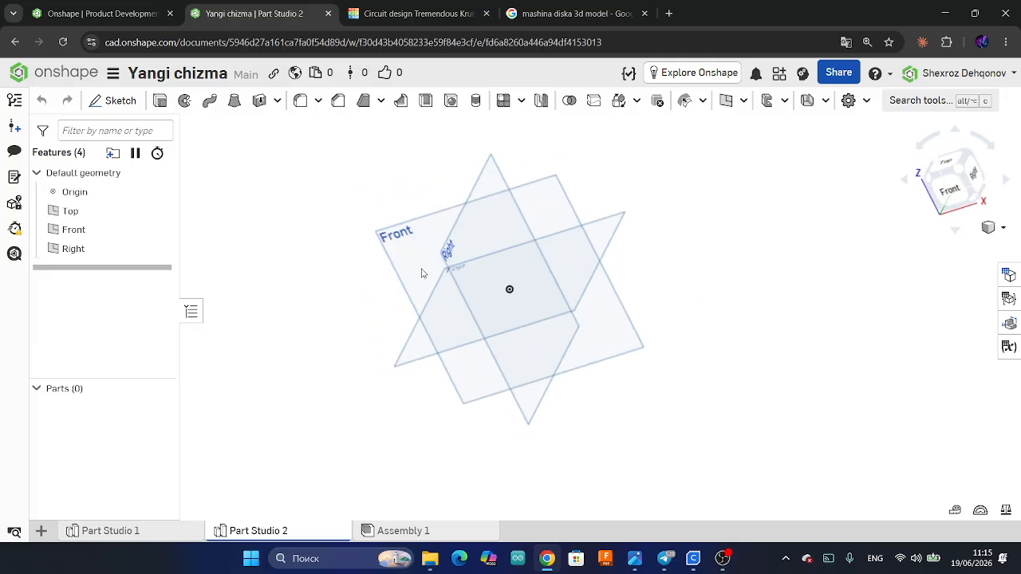
right_click_drag(287, 347, 383, 351)
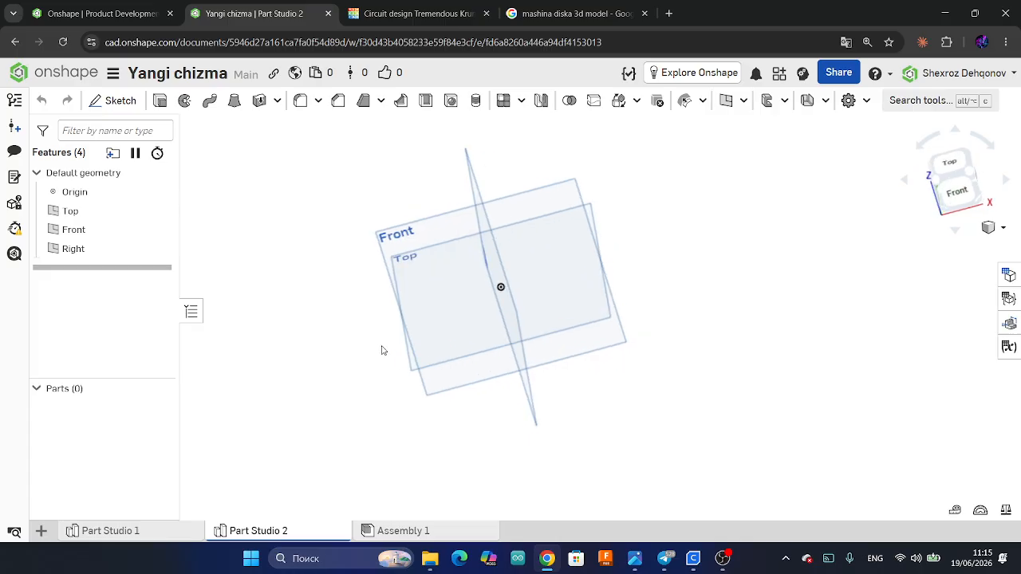
Start a new sketch on the Top plane and view it straight from above.
left_click(423, 360)
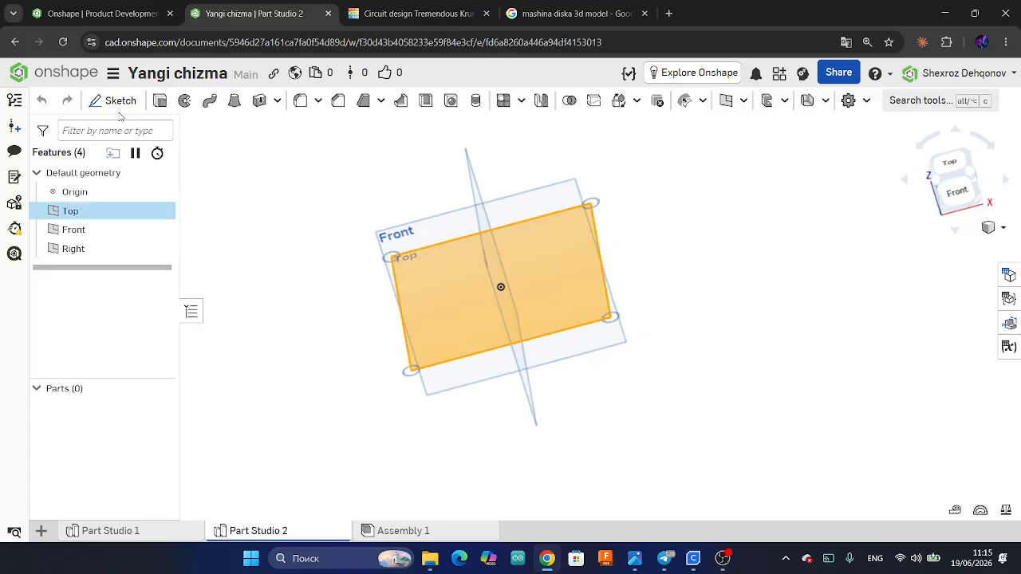
left_click(118, 102)
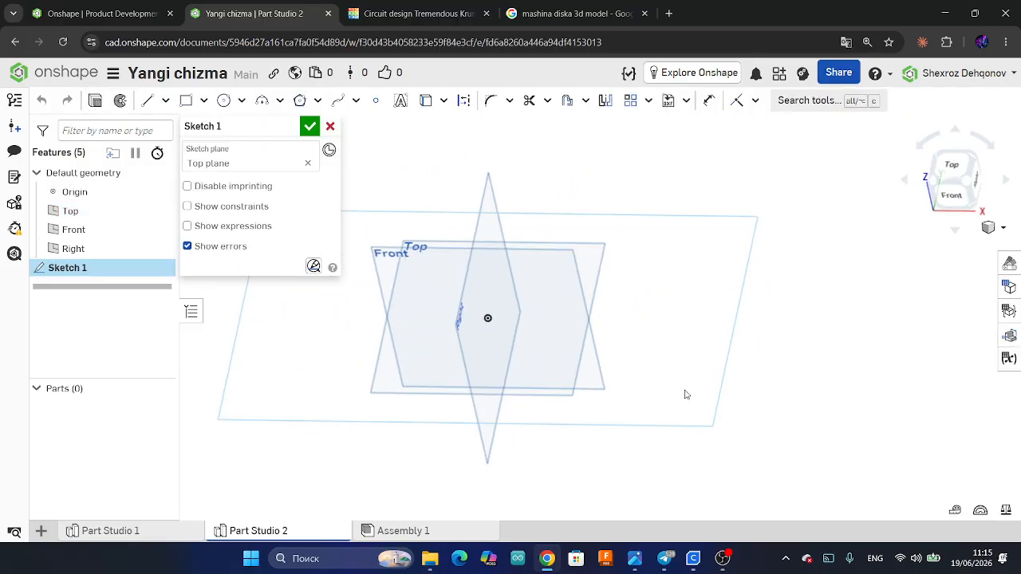
left_click(951, 167)
scroll(581, 322, "down", 2)
scroll(581, 378, "down", 2)
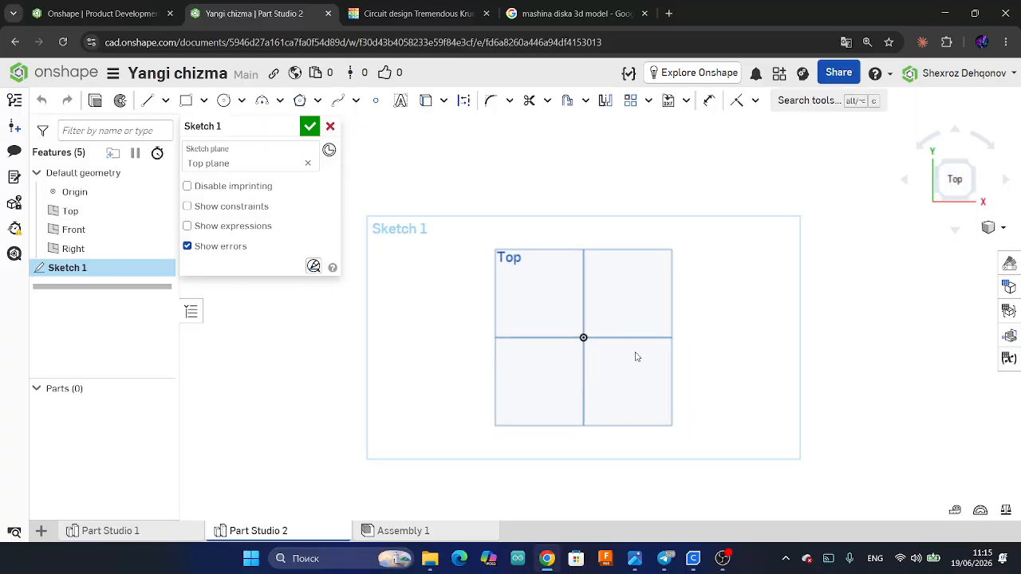
Add sketch text about 417 mm wide across the origin, containing the person's first name.
left_click(403, 104)
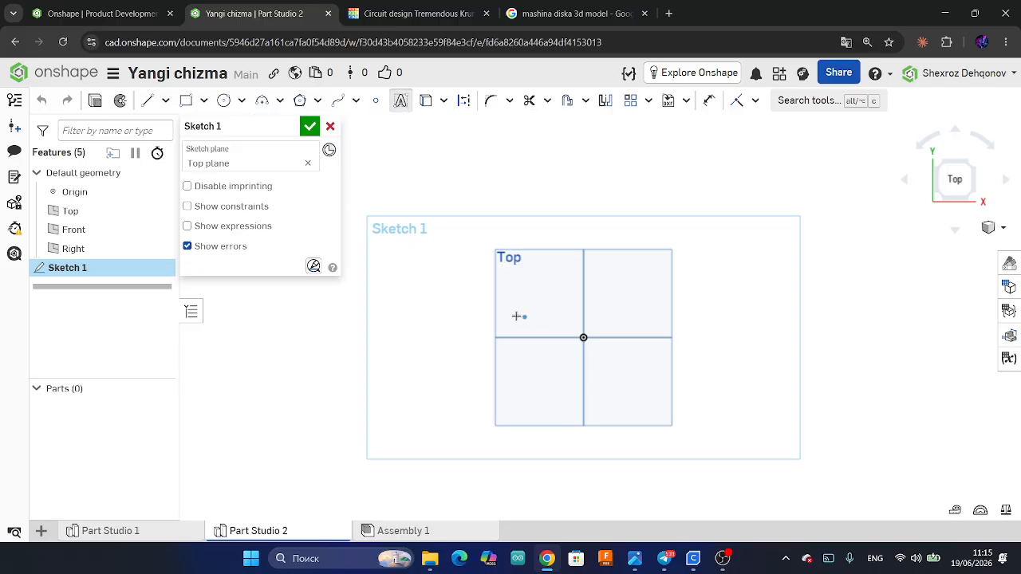
left_click_drag(439, 293, 743, 389)
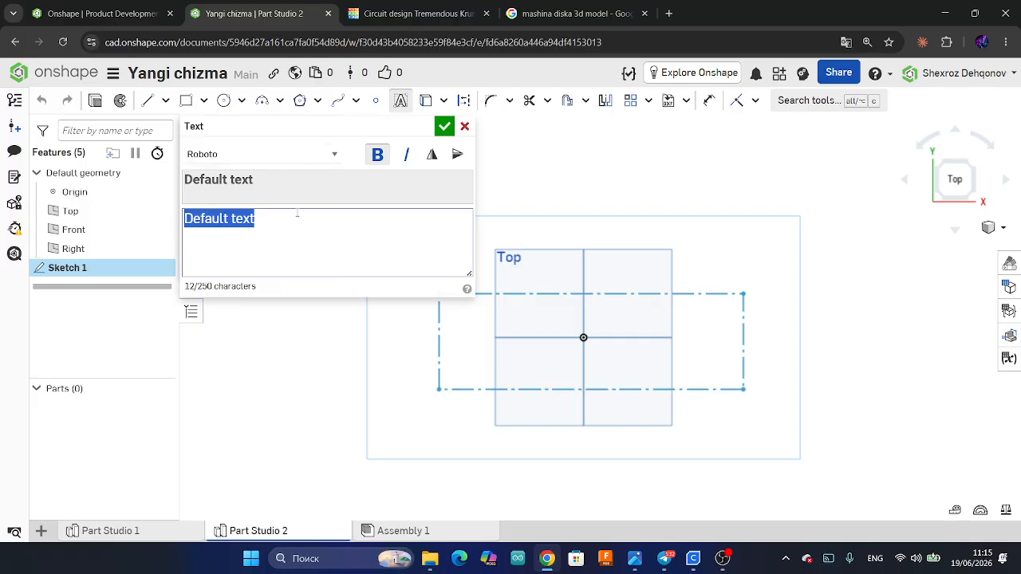
key("BackSpace")
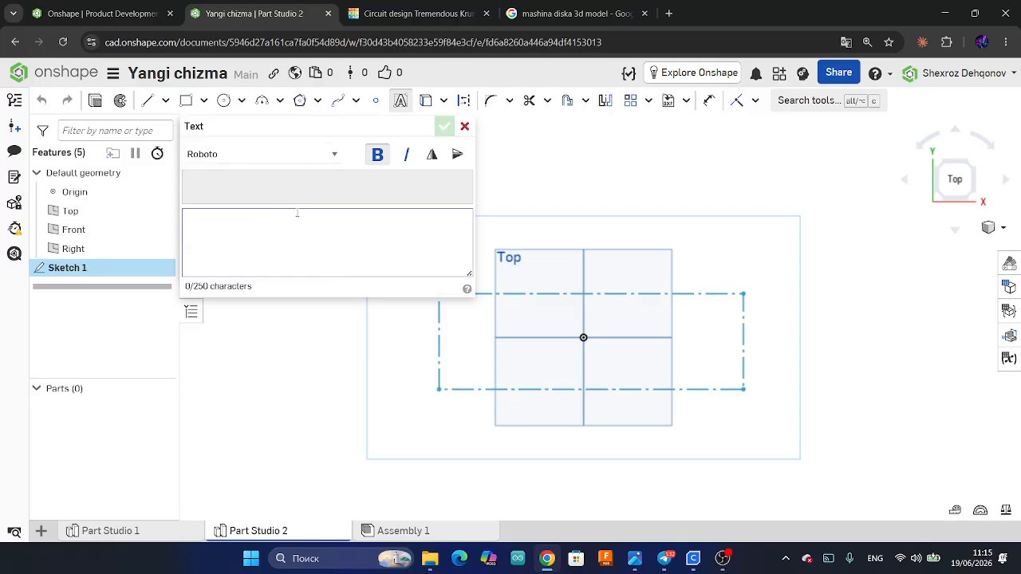
type("Shexroz")
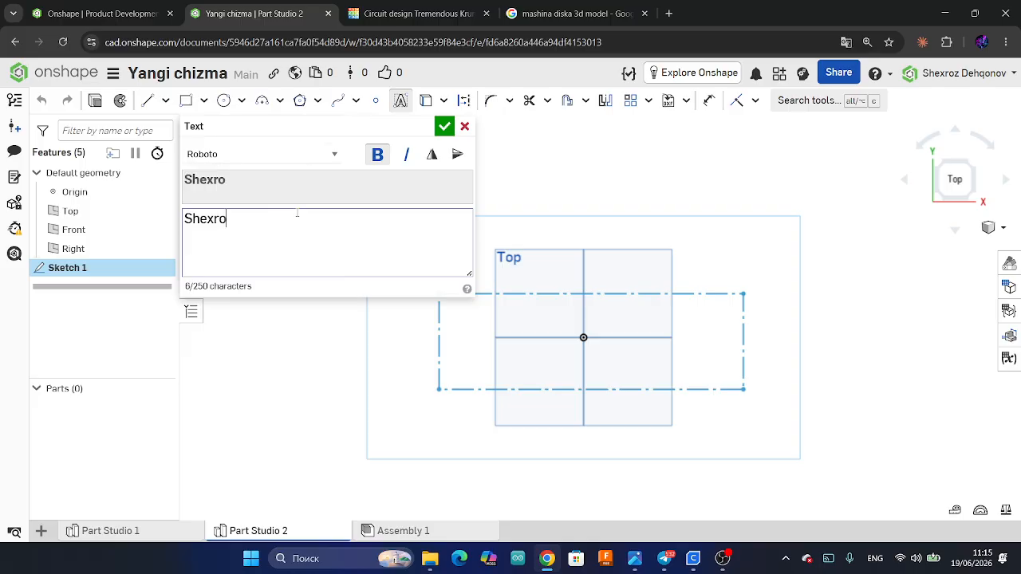
left_click(445, 126)
Examine the sketched text and its frame, closely and from a distance, in the top view.
scroll(433, 365, "down", 3)
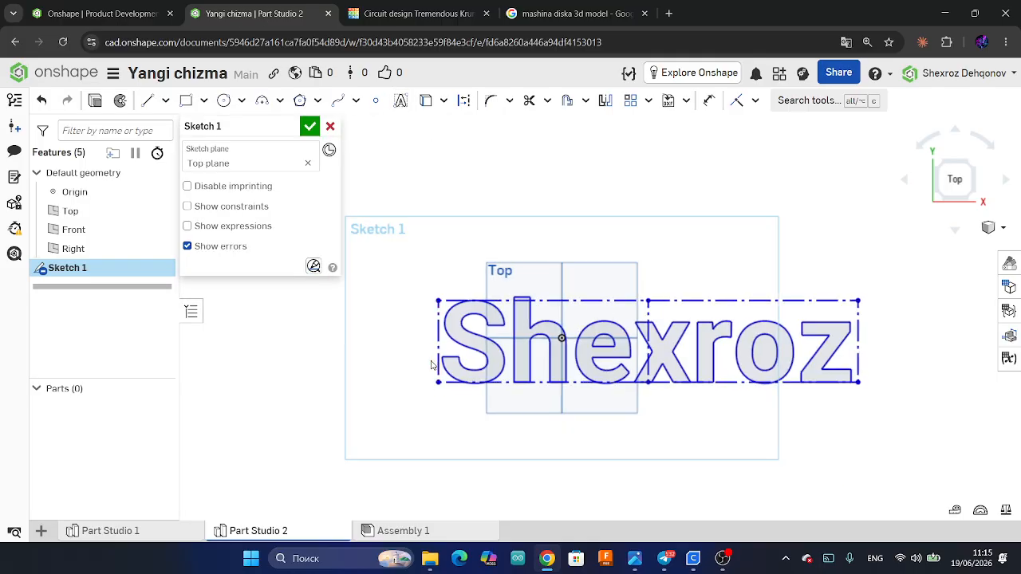
scroll(650, 359, "up", 4)
scroll(764, 467, "down", 3)
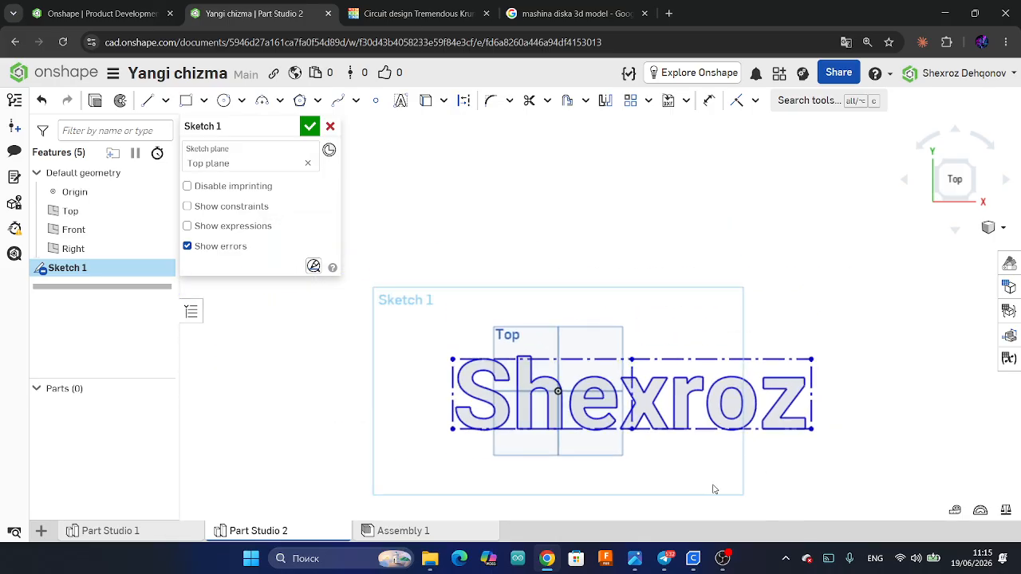
scroll(758, 359, "down", 2)
scroll(763, 375, "up", 4)
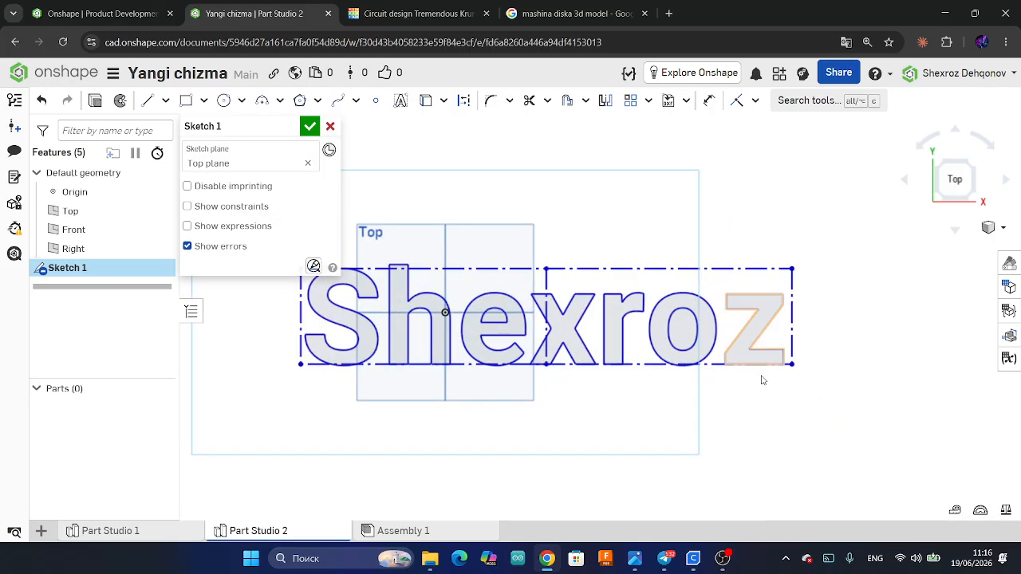
mouse_move(764, 376)
right_mouse_down()
mouse_move(781, 399)
mouse_move(679, 394)
mouse_move(776, 385)
right_mouse_up()
left_click(950, 164)
scroll(718, 503, "down", 4)
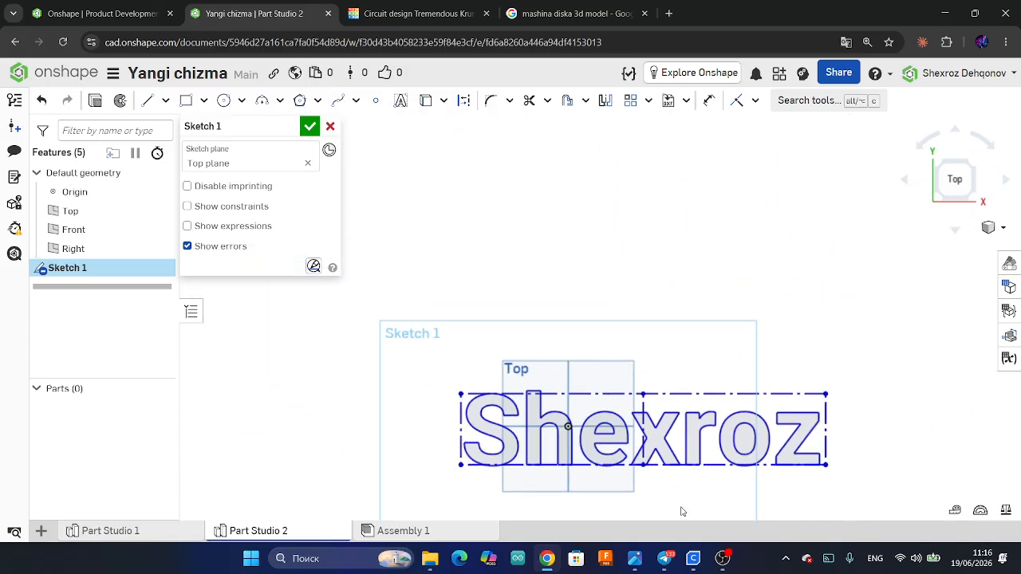
scroll(612, 208, "up", 2)
scroll(614, 210, "down", 3)
scroll(694, 410, "up", 2)
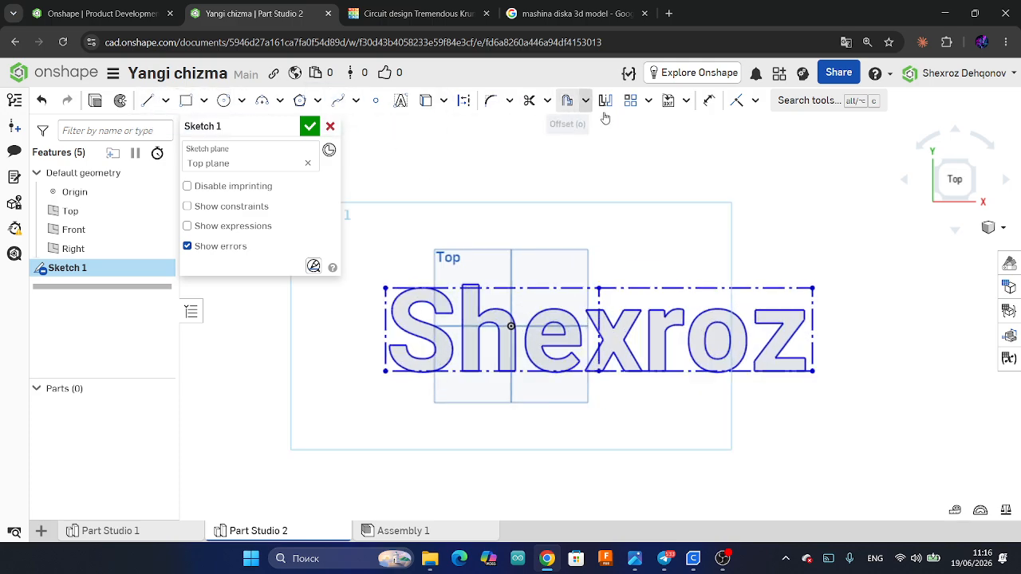
Dimension the text frame's width between its two short sides and set it to 100 mm.
left_click(709, 100)
left_click(386, 327)
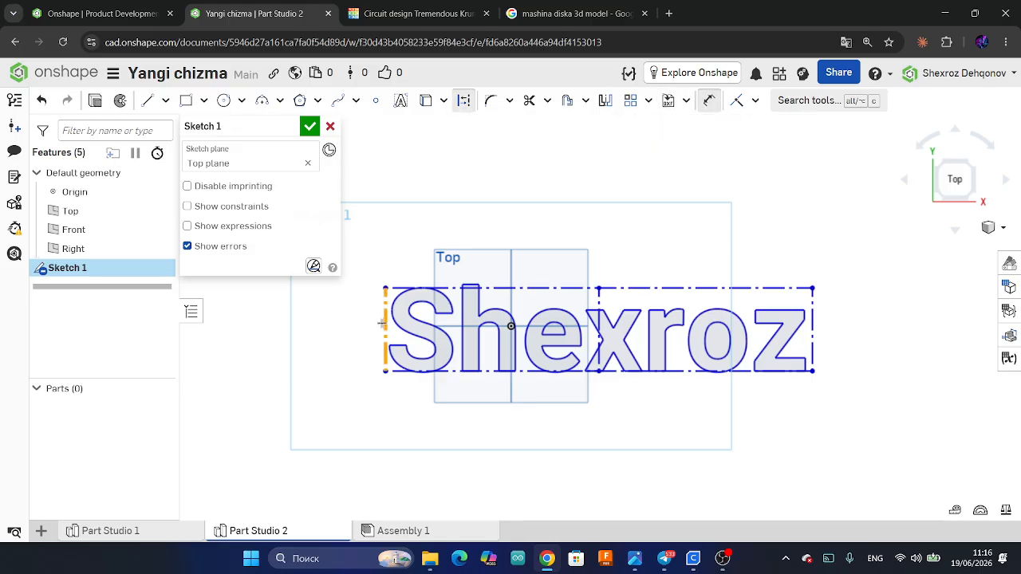
left_click(813, 327)
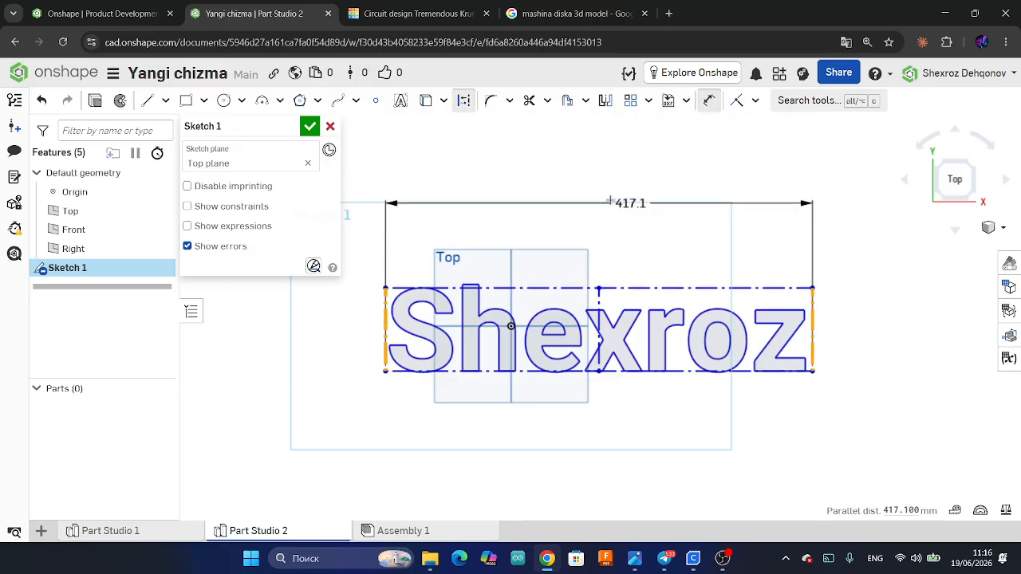
left_click(591, 169)
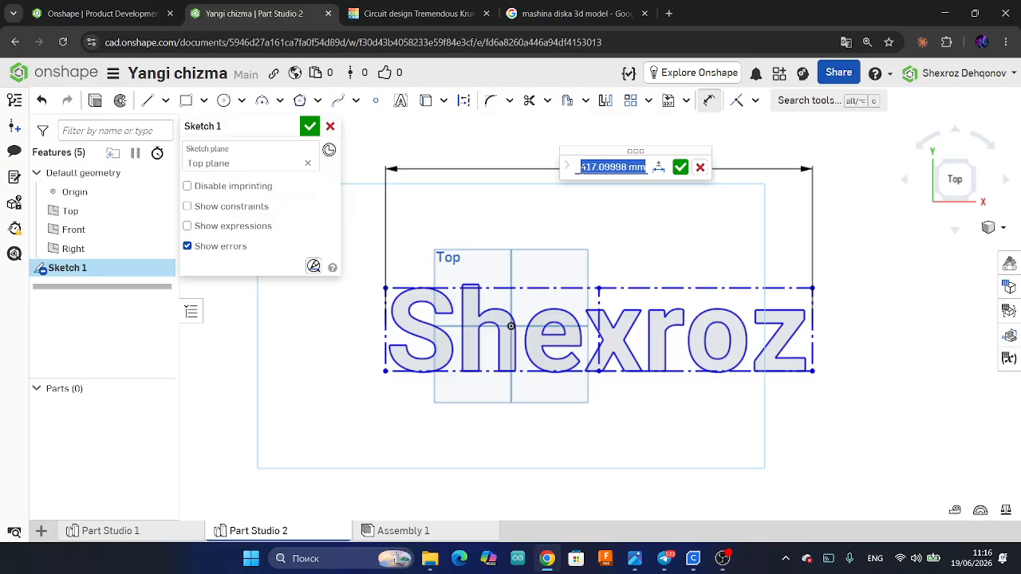
type("100")
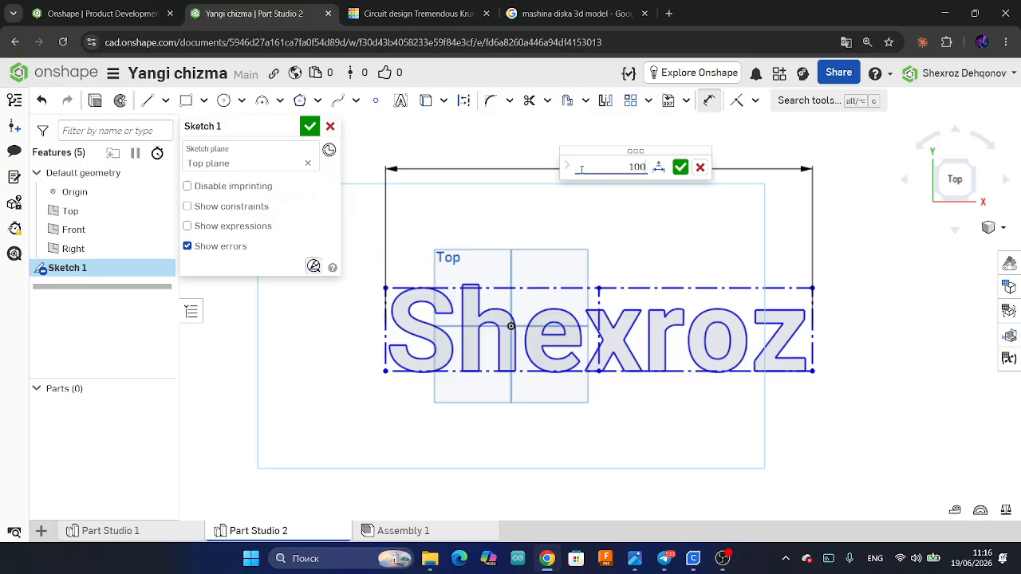
key("Return")
Extrude all letters of the sketched text as a new solid with a blind depth of 5 mm.
scroll(518, 329, "up", 5)
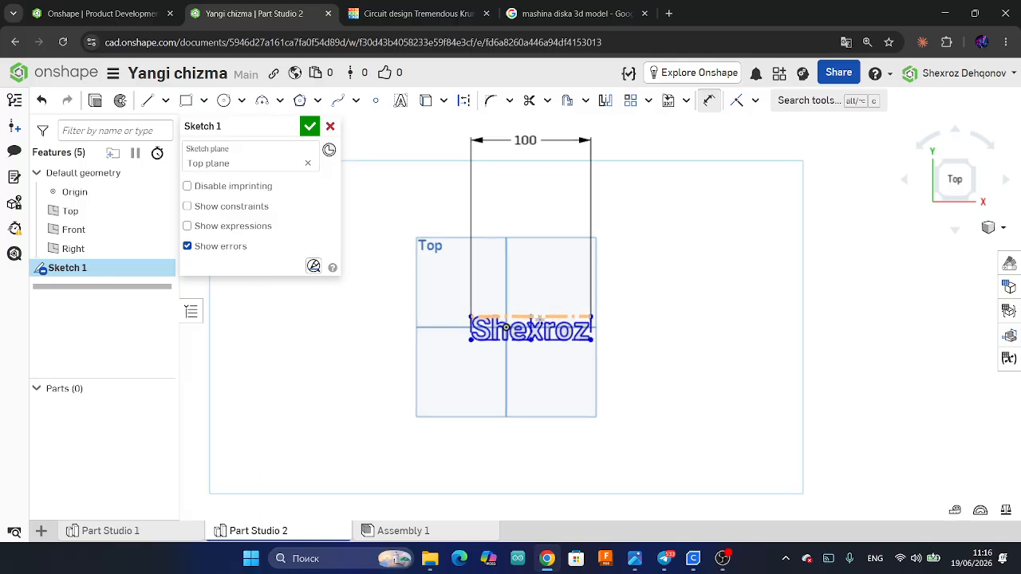
scroll(632, 318, "up", 3)
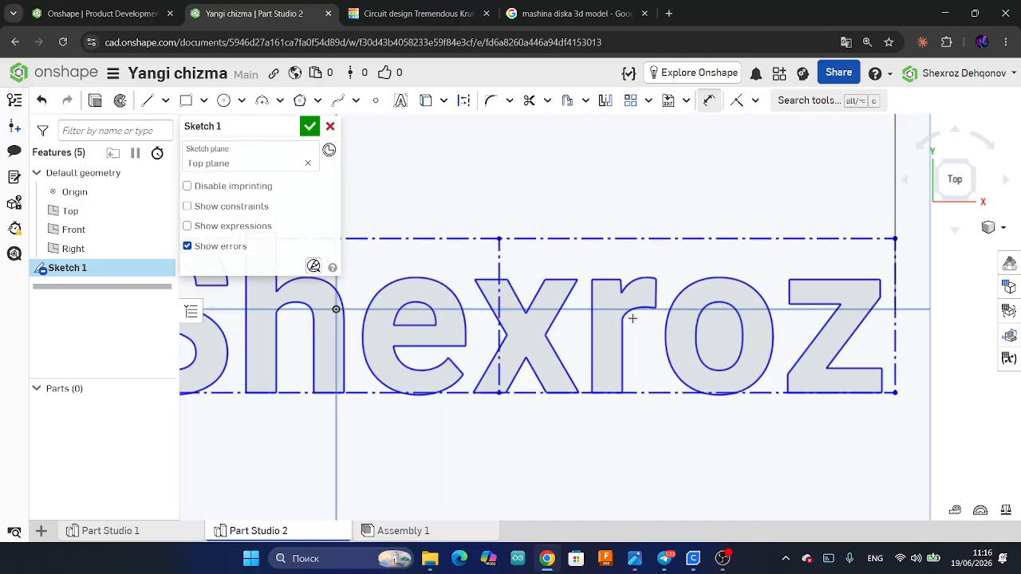
scroll(634, 327, "down", 3)
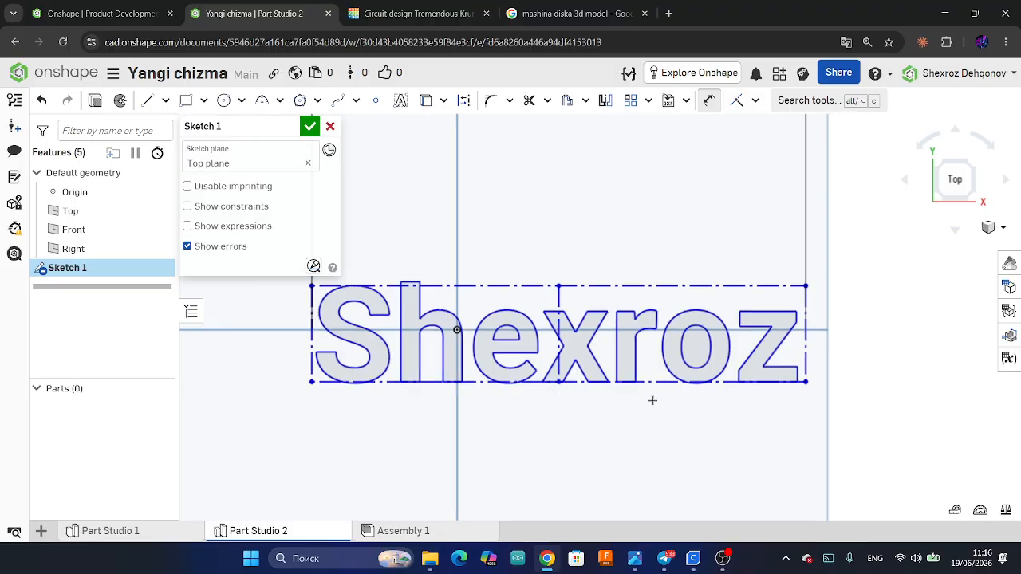
left_click(97, 100)
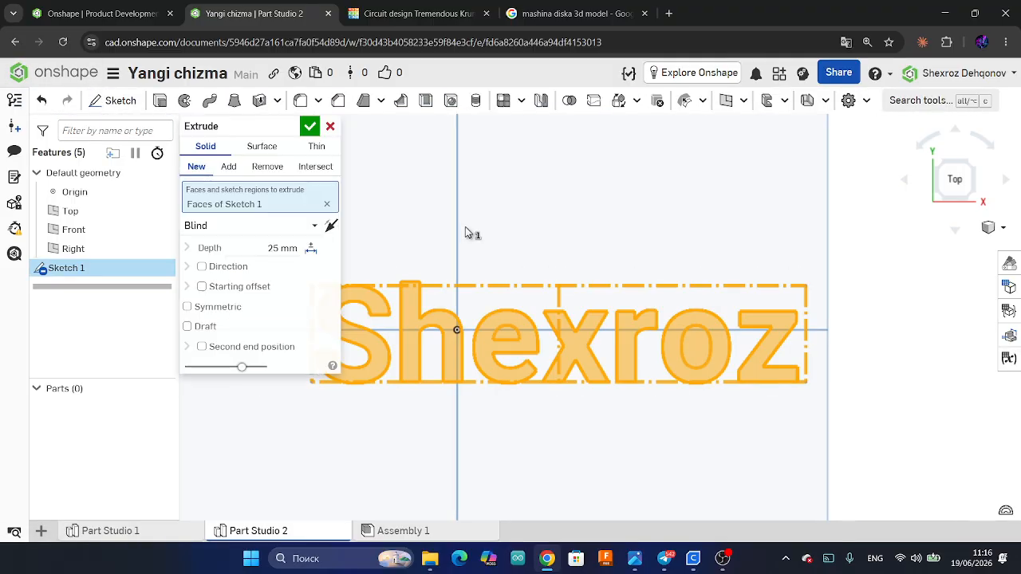
right_click_drag(714, 349, 660, 339)
left_click(257, 251)
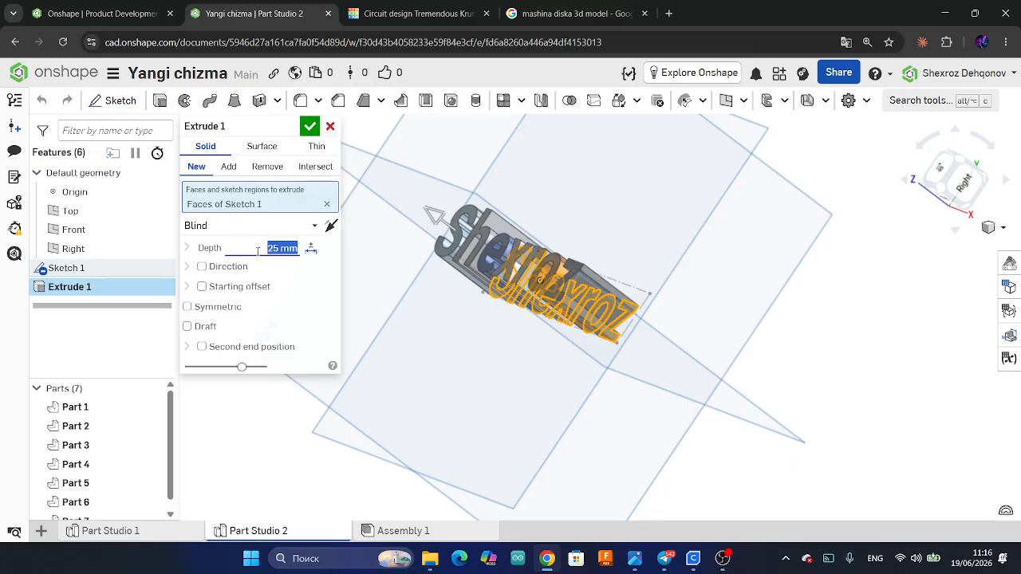
type("5")
key("Return")
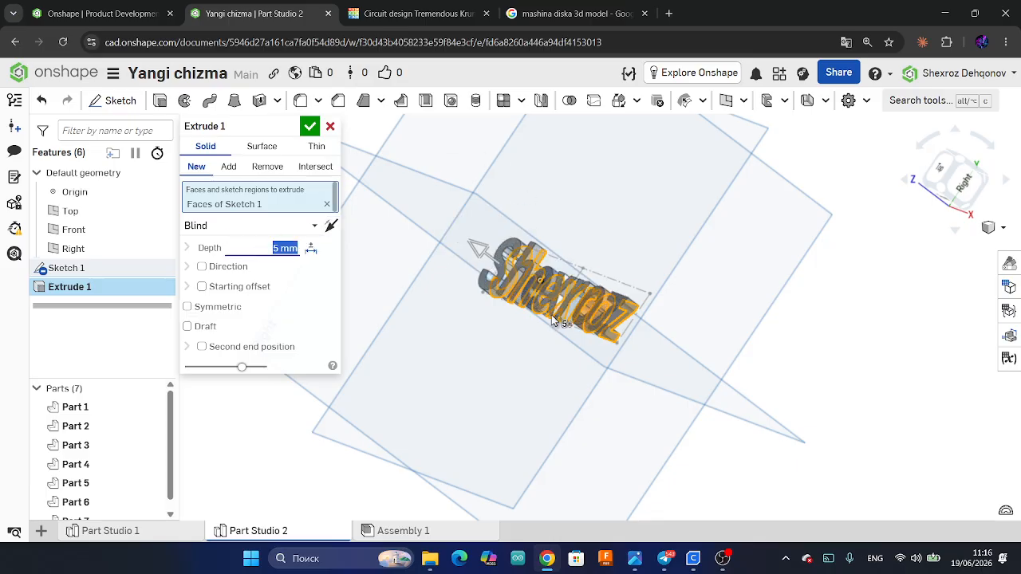
scroll(559, 307, "up", 3)
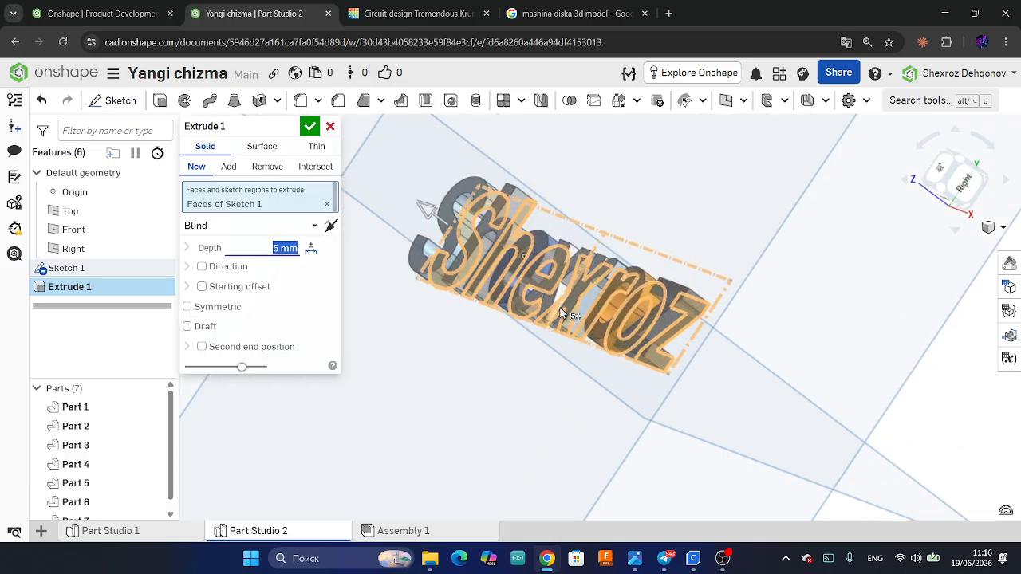
left_click(312, 126)
Try to switch the text extrusion's operation from New to Add.
scroll(694, 380, "down", 4)
right_click_drag(694, 380, 738, 378)
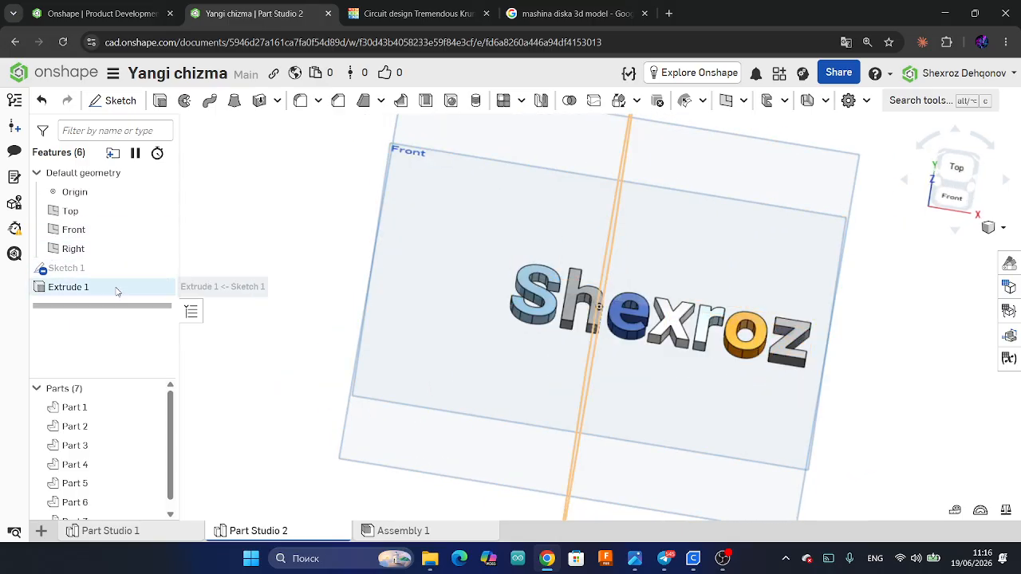
right_click_drag(789, 356, 708, 317)
scroll(708, 318, "up", 5)
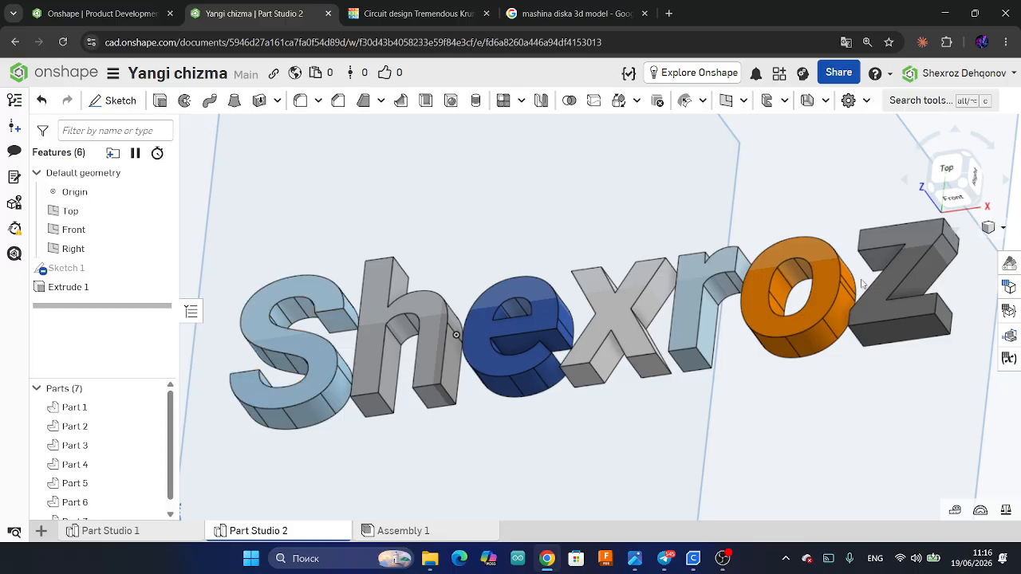
double_click(76, 287)
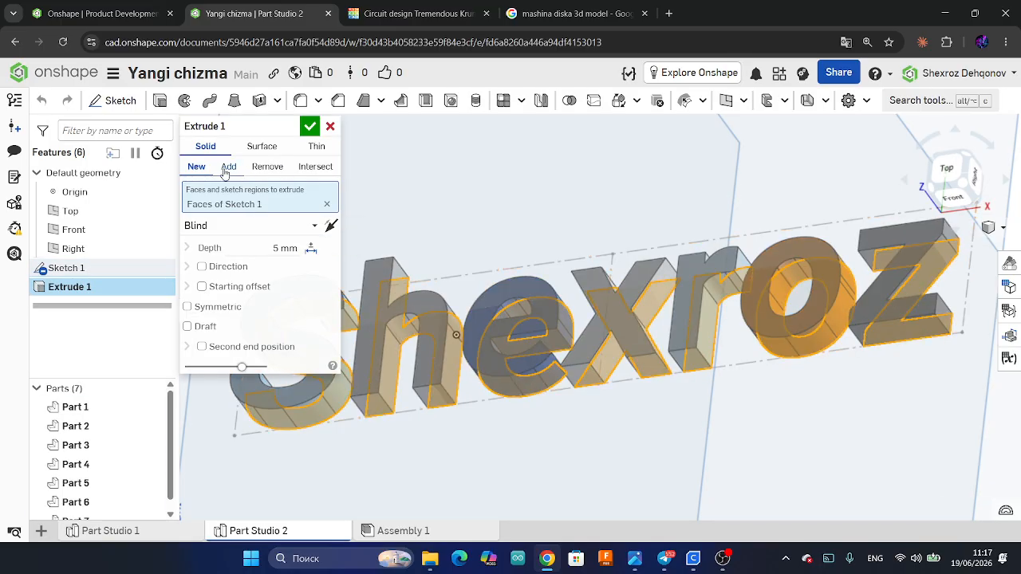
left_click(226, 168)
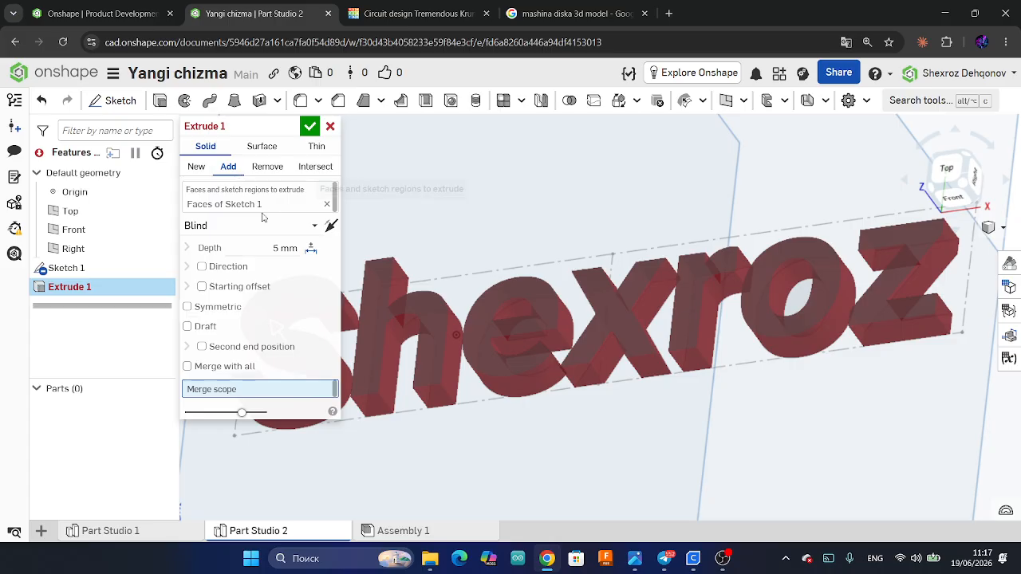
scroll(365, 311, "down", 5)
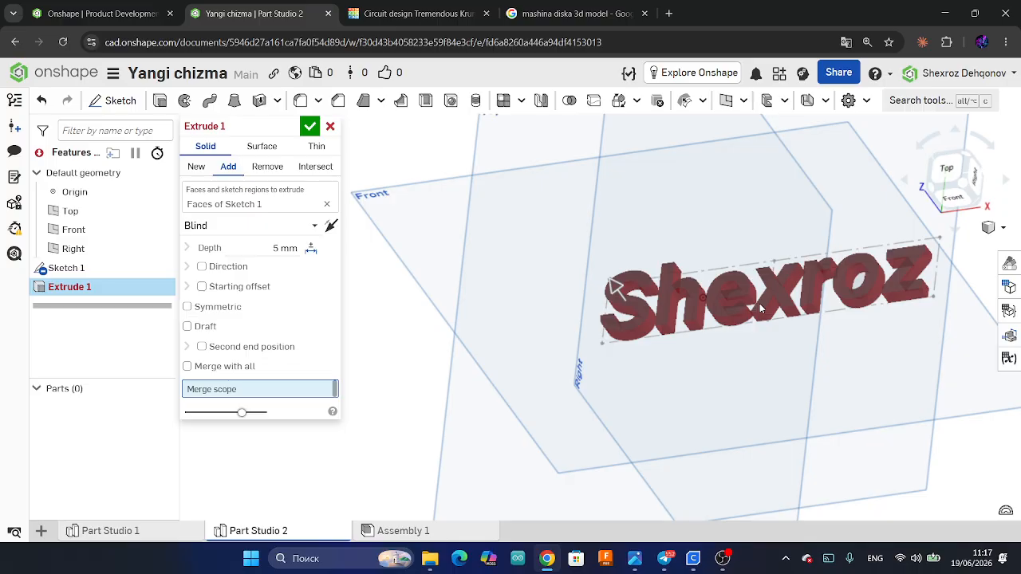
left_click(309, 126)
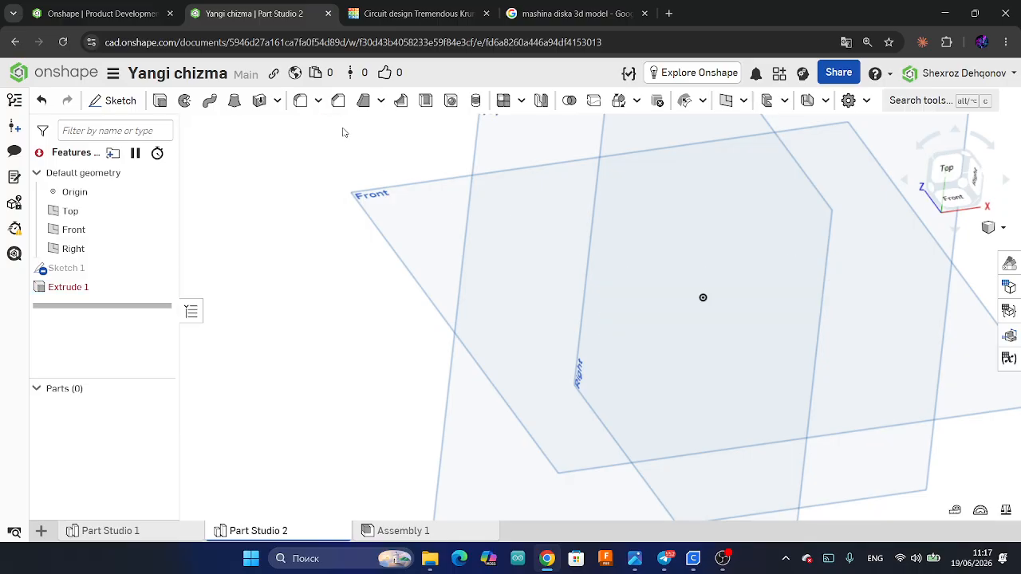
scroll(211, 232, "down", 3)
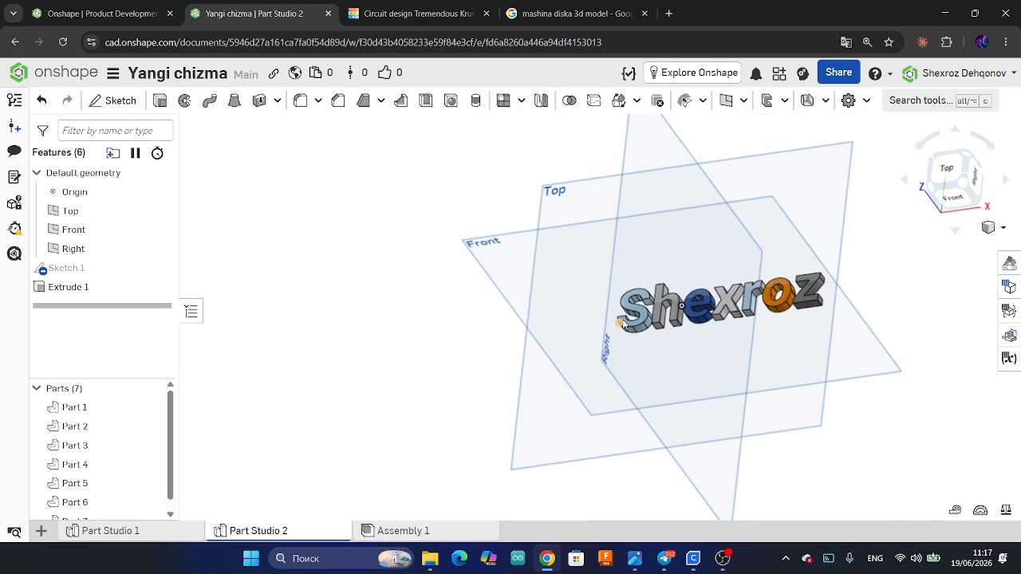
Hide the Top, Front and Right planes.
left_click(160, 211)
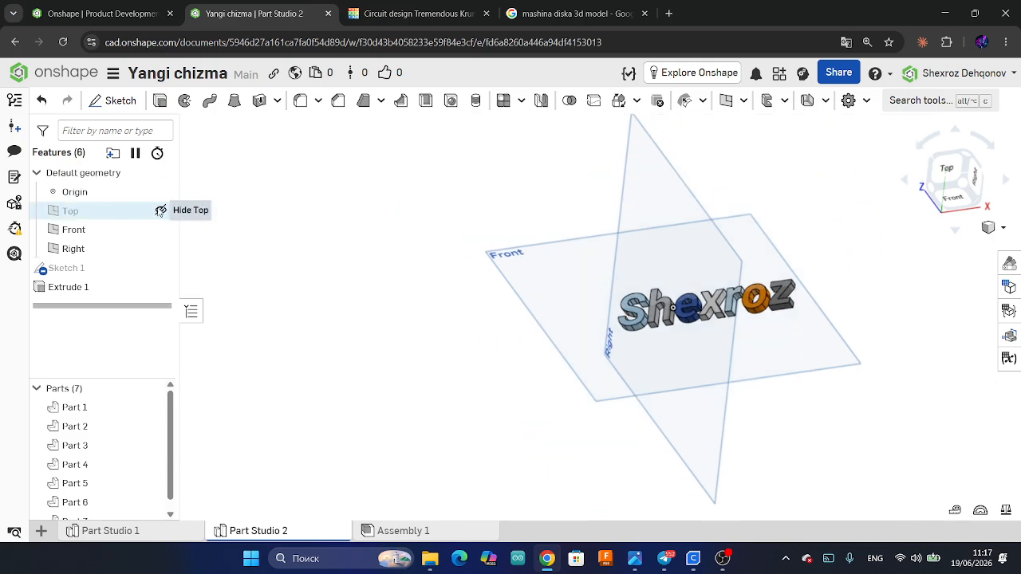
left_click(161, 230)
left_click(161, 249)
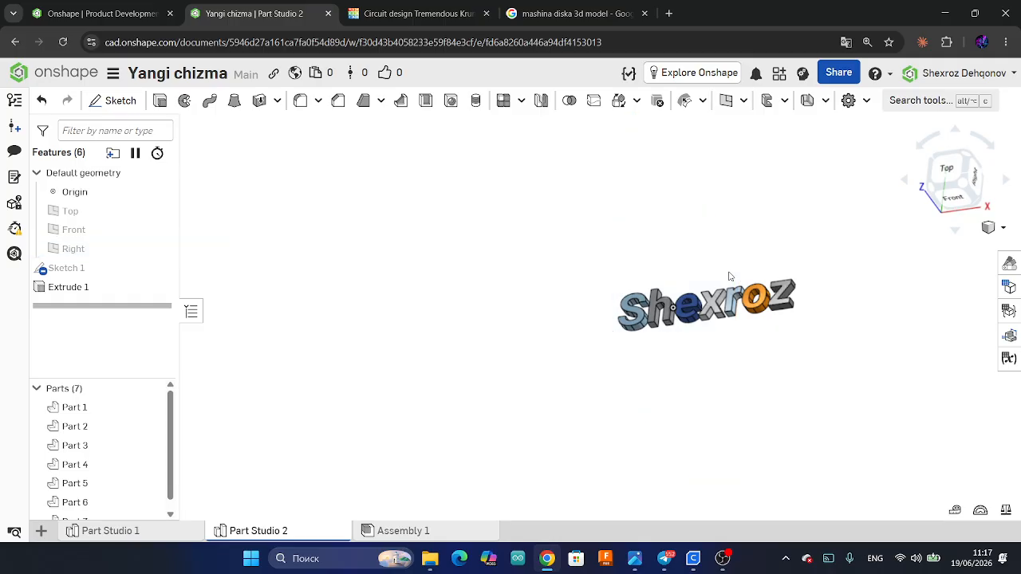
Show the Top plane with the extruded letters for a moment and hide it again.
scroll(729, 275, "up", 5)
scroll(698, 264, "down", 1)
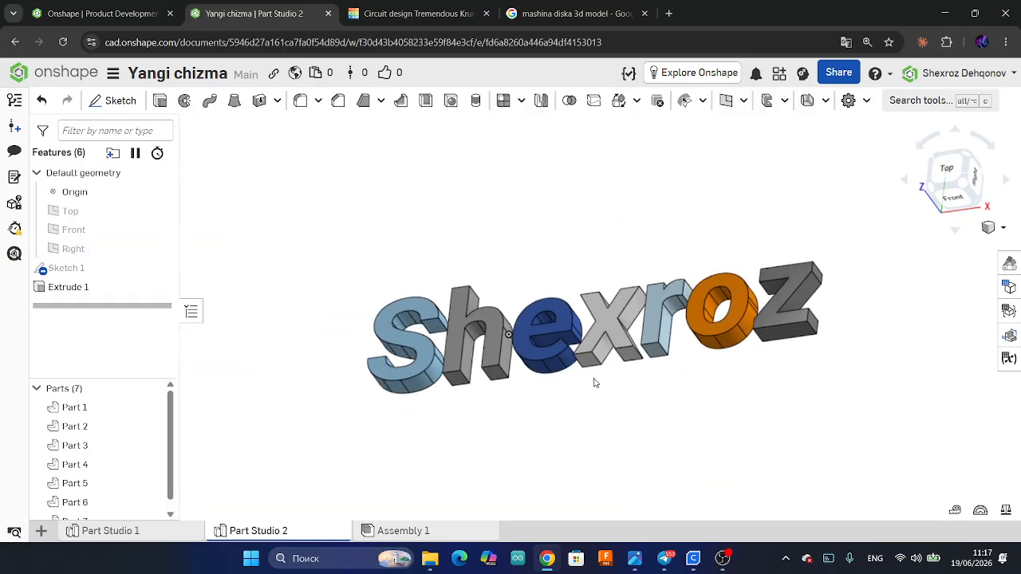
mouse_move(544, 388)
right_mouse_down()
mouse_move(588, 400)
mouse_move(563, 393)
right_mouse_up()
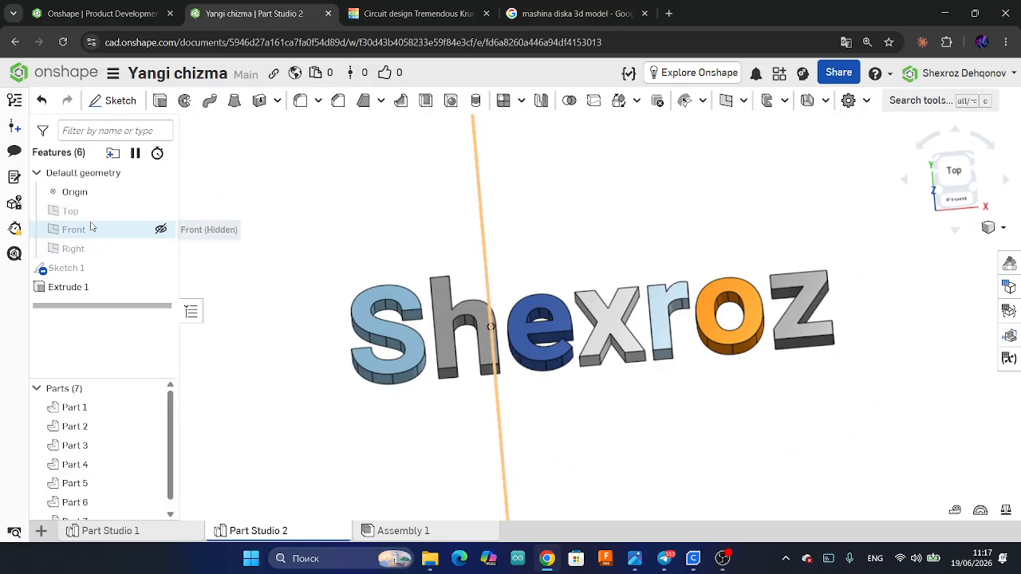
left_click(161, 211)
scroll(702, 220, "down", 3)
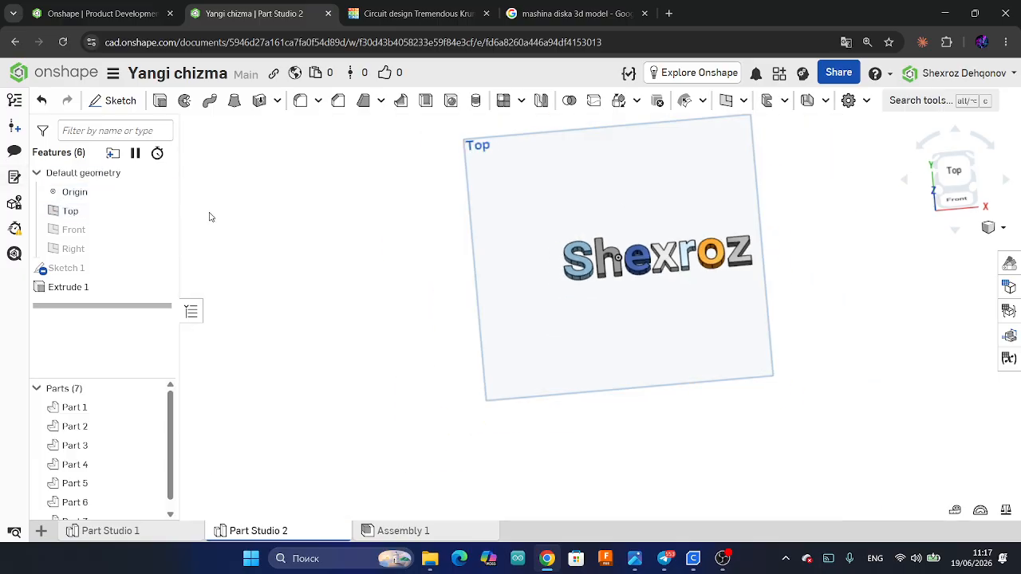
left_click(160, 211)
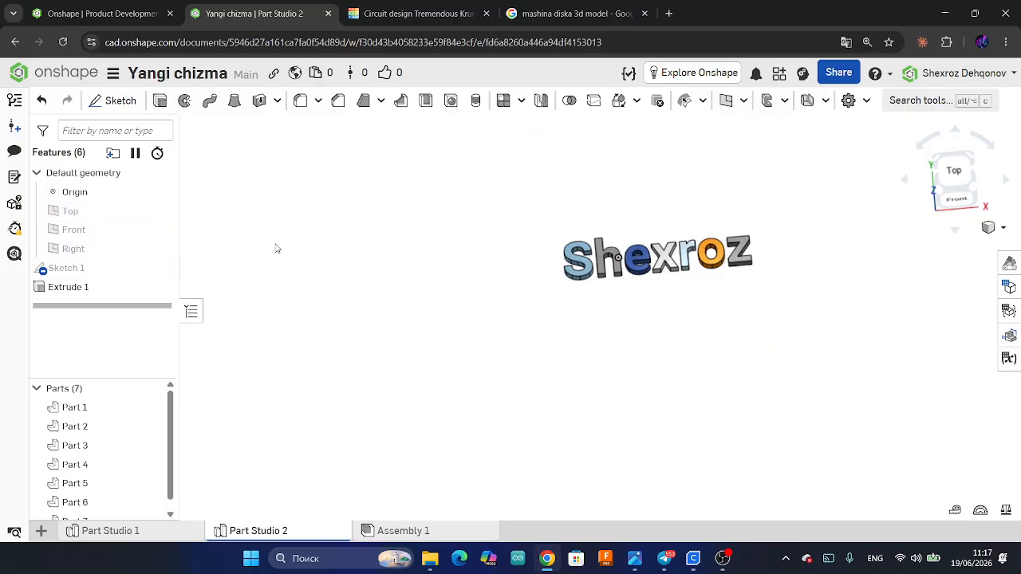
Reopen the text sketch to review its frame and width dimension, close it, and highlight the extrusion built from it.
left_click(73, 271)
right_click_drag(764, 308, 566, 298)
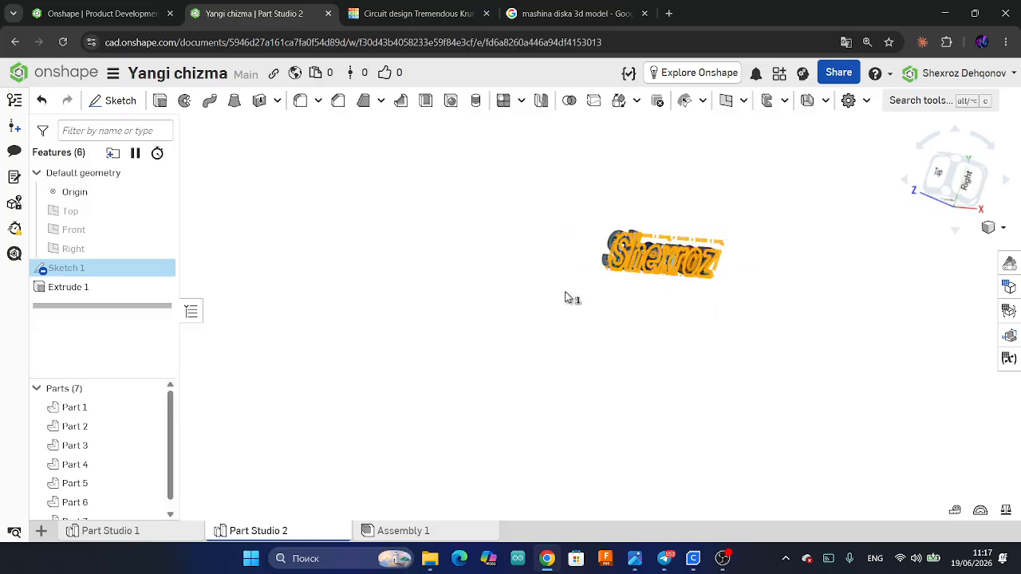
double_click(90, 269)
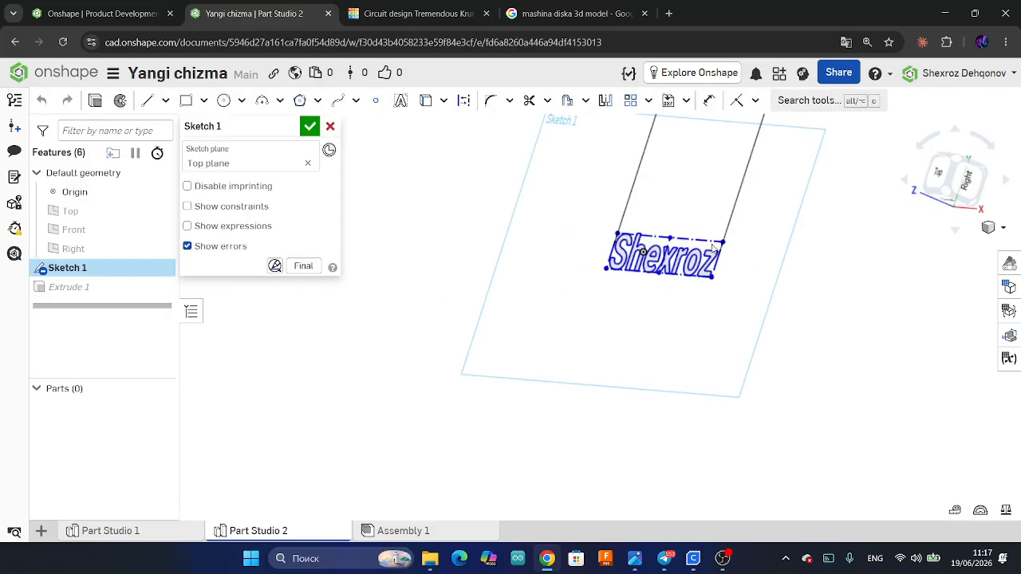
scroll(676, 253, "up", 3)
scroll(674, 333, "down", 4)
scroll(692, 337, "down", 3)
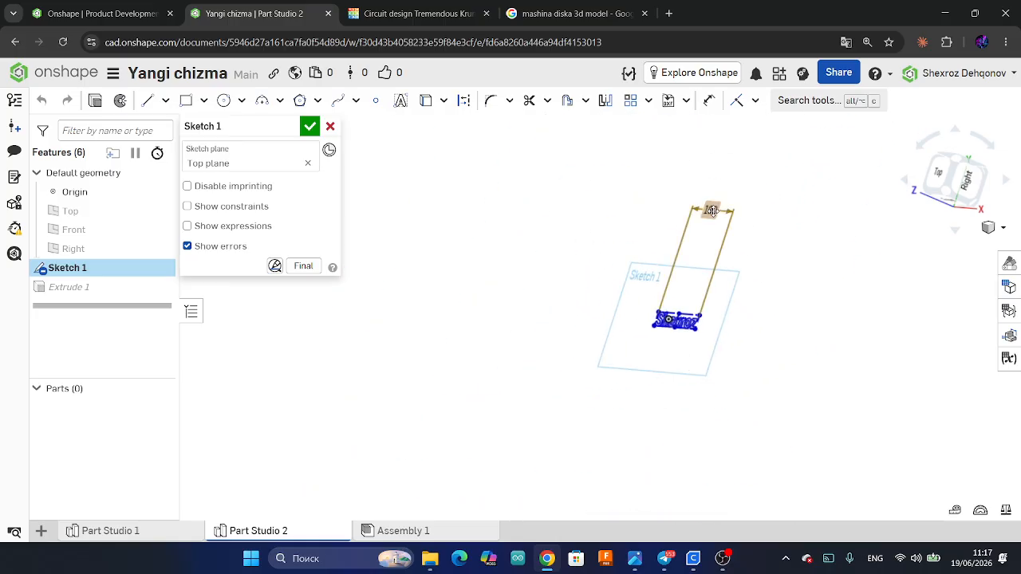
scroll(680, 314, "up", 5)
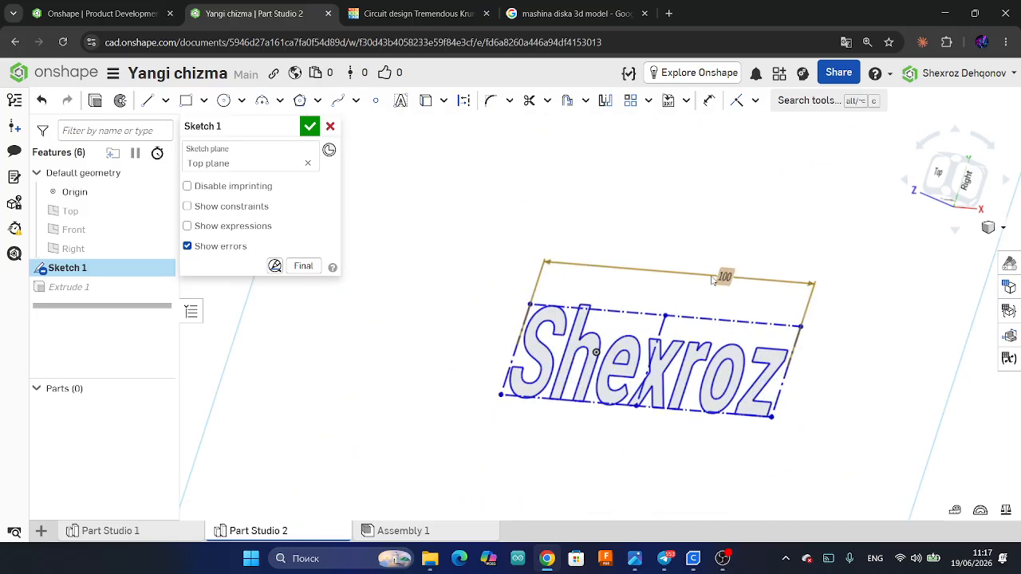
scroll(702, 288, "down", 3)
left_click(310, 130)
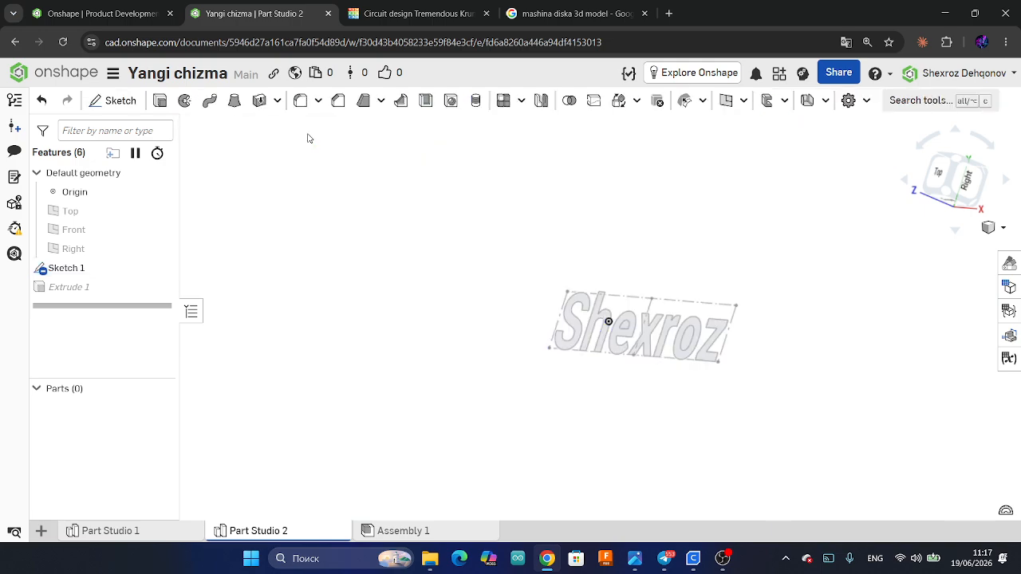
left_click(96, 287)
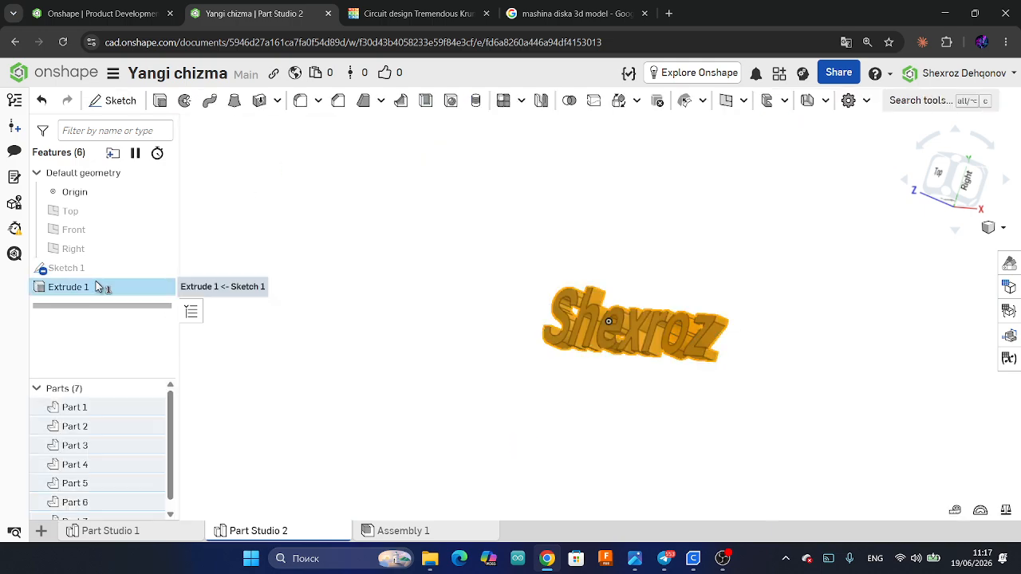
left_click(344, 295)
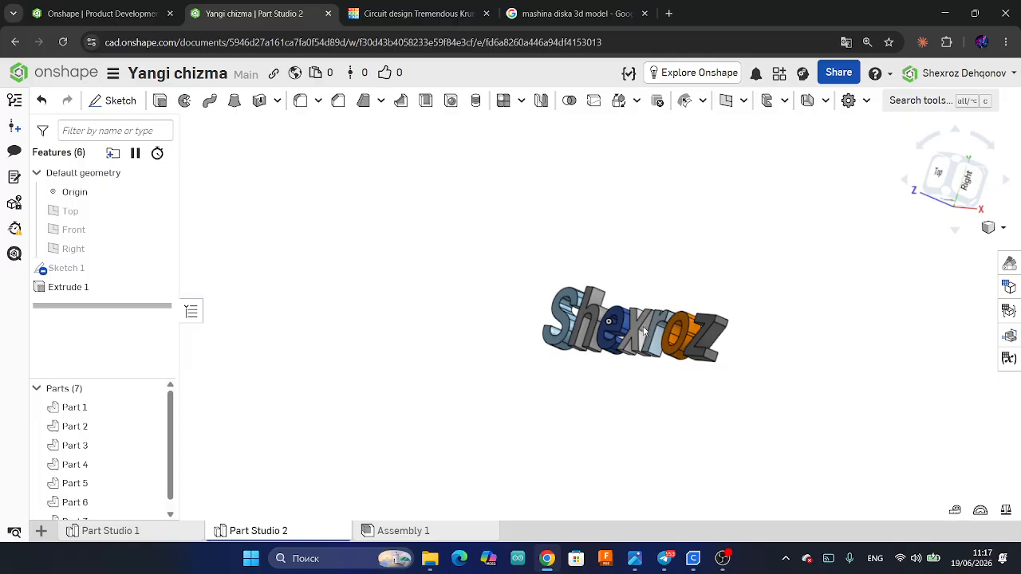
Examine the extruded letters from straight above, the front and the side, including the lower front face of the last letter.
mouse_move(670, 382)
right_mouse_down()
mouse_move(695, 365)
mouse_move(667, 360)
mouse_move(687, 375)
right_mouse_up()
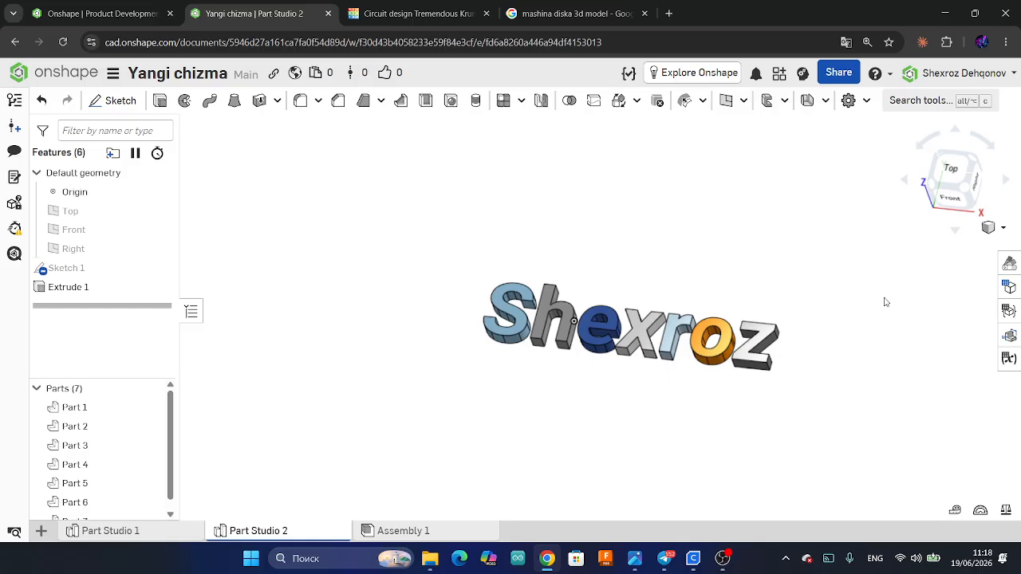
left_click(951, 169)
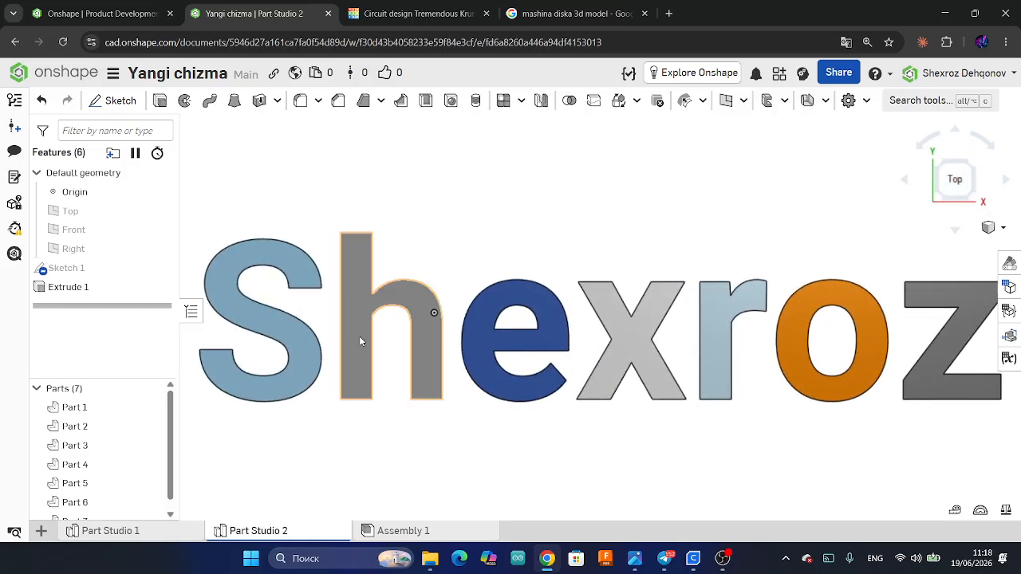
scroll(359, 336, "down", 3)
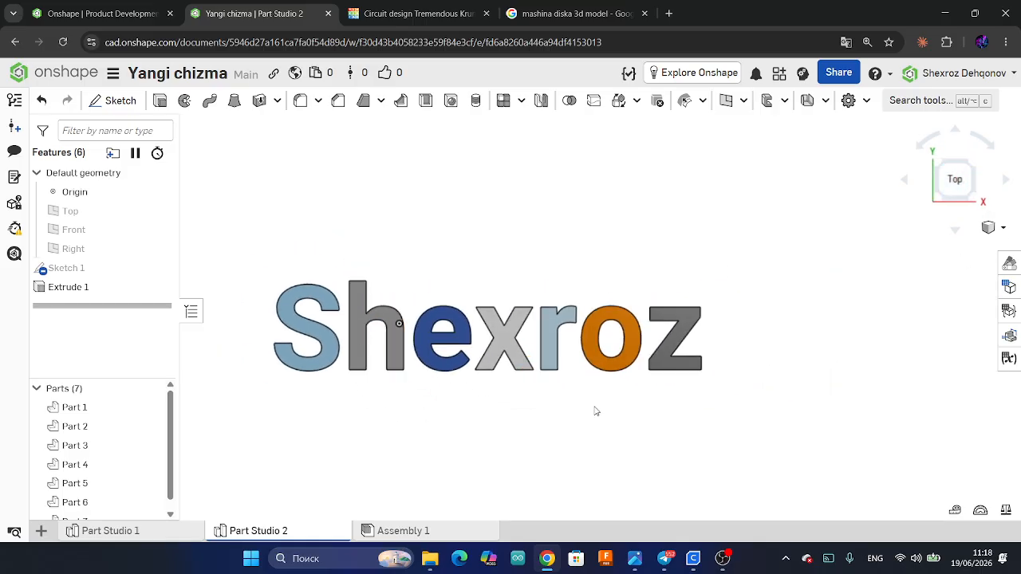
scroll(657, 394, "down", 1)
right_click_drag(588, 428, 604, 373)
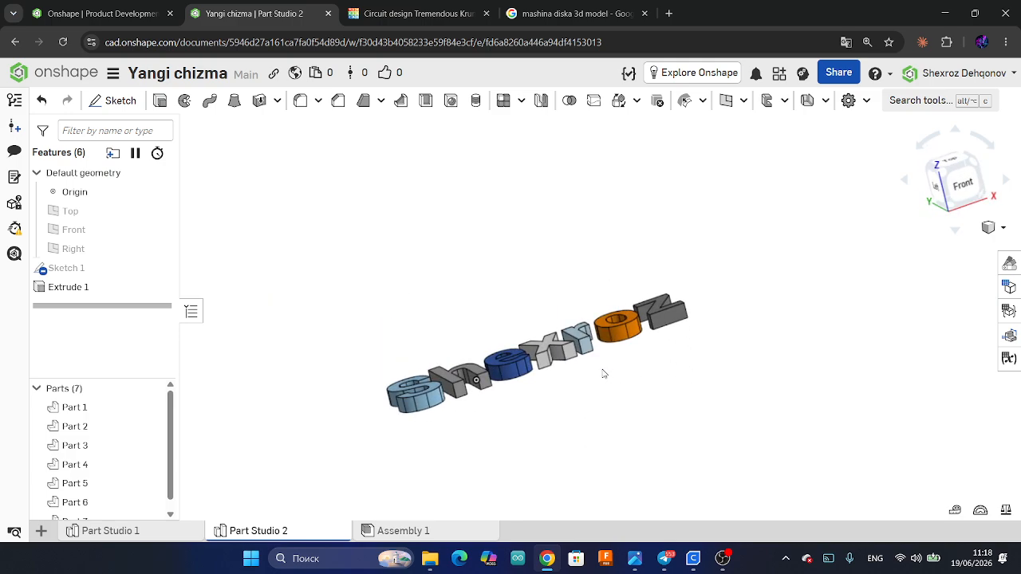
scroll(683, 313, "up", 2)
left_click(661, 317)
scroll(694, 319, "up", 2)
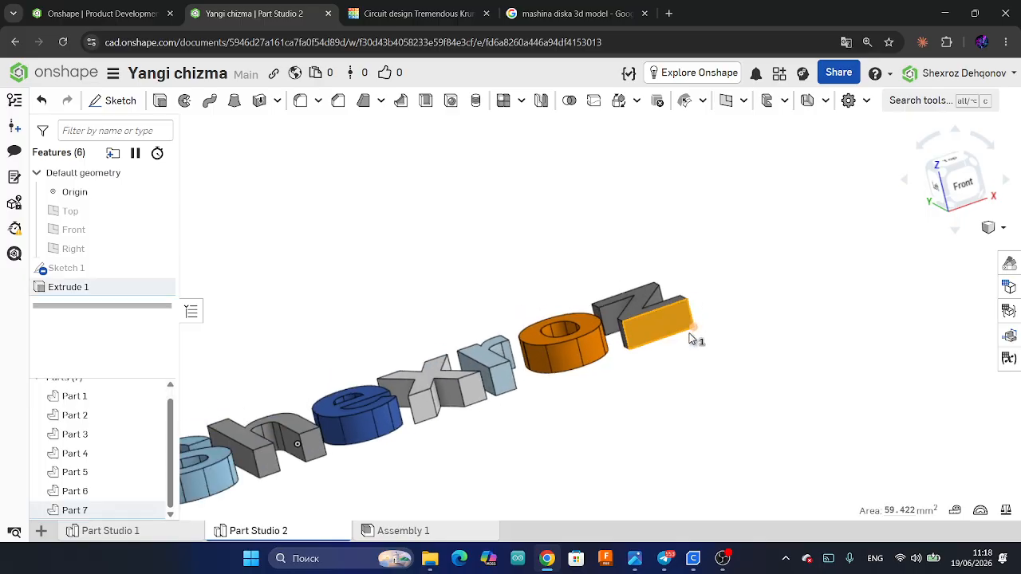
right_click_drag(691, 339, 653, 401)
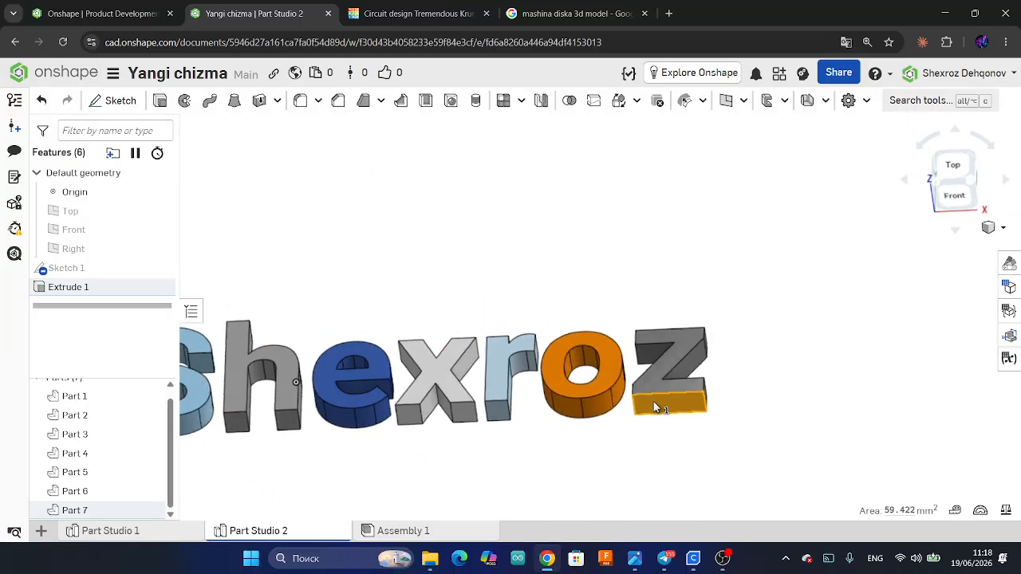
left_click(684, 454)
scroll(714, 419, "down", 2)
scroll(583, 452, "up", 1)
scroll(582, 453, "down", 1)
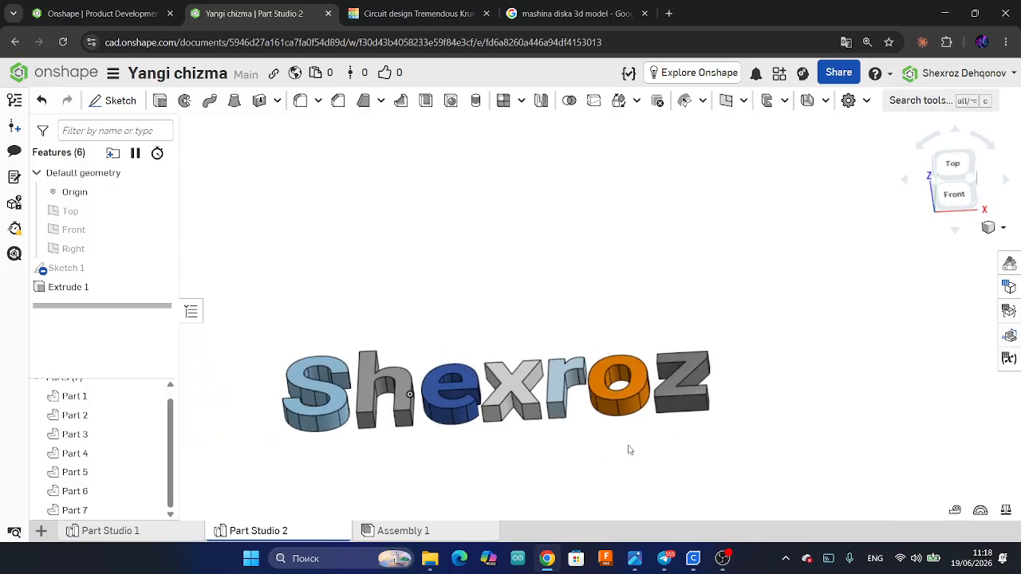
right_click_drag(630, 450, 563, 415)
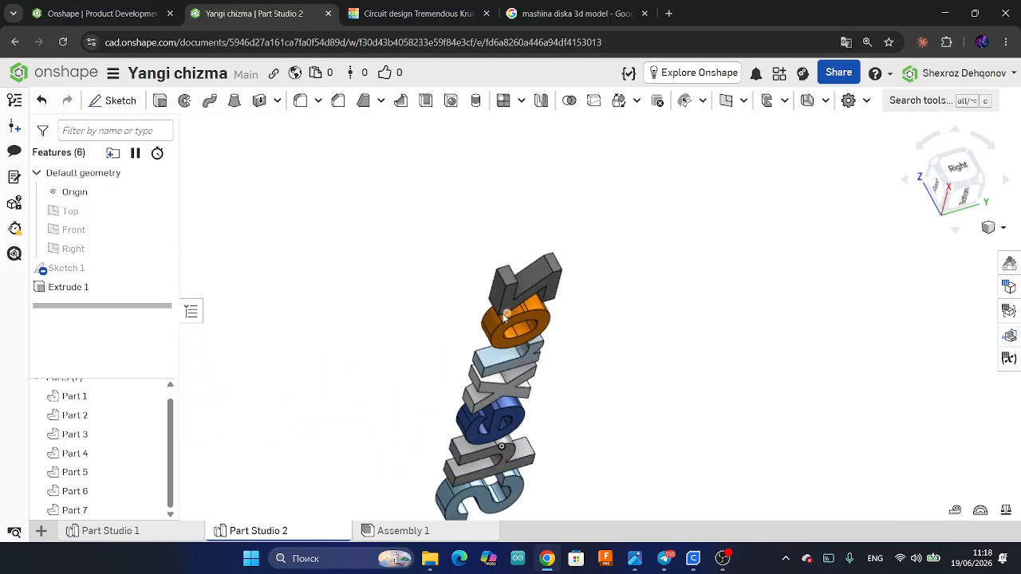
Start a new sketch on the underside face of the last letter and view it squarely from the bottom.
scroll(513, 308, "down", 3)
scroll(516, 304, "up", 4)
scroll(517, 301, "up", 4)
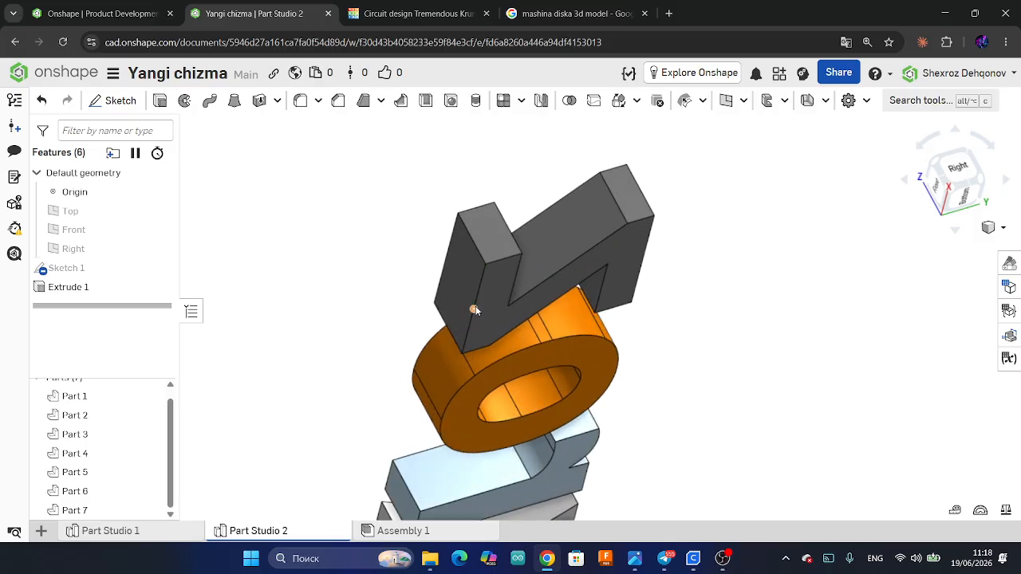
left_click(493, 321)
scroll(596, 275, "down", 2)
scroll(627, 410, "down", 3)
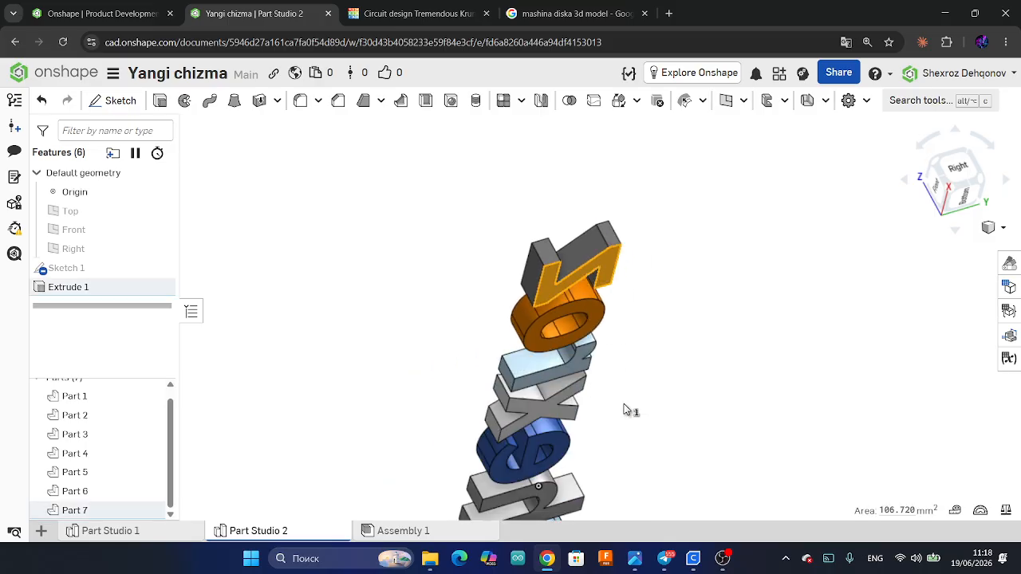
right_click_drag(627, 410, 611, 355)
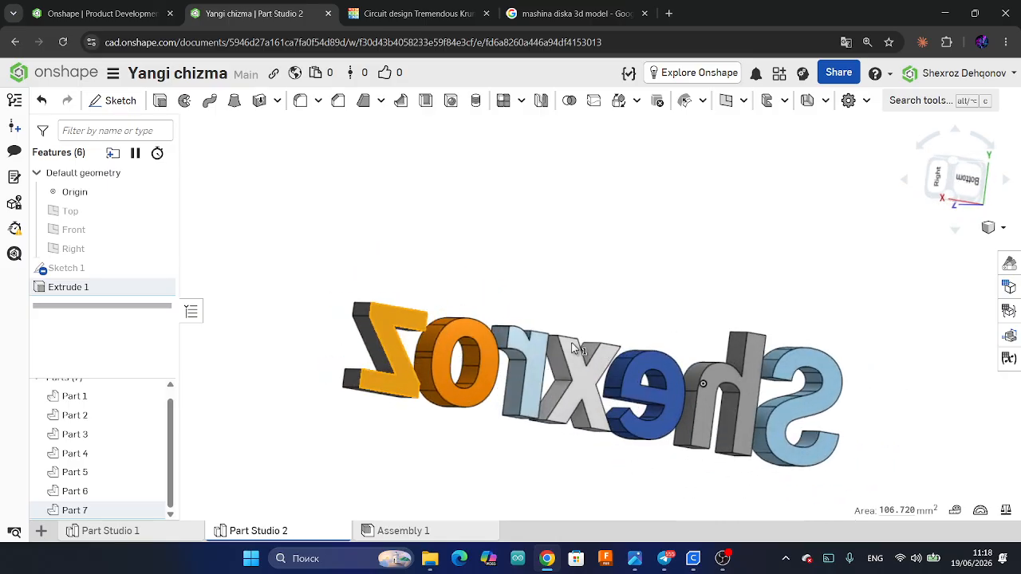
left_click(109, 104)
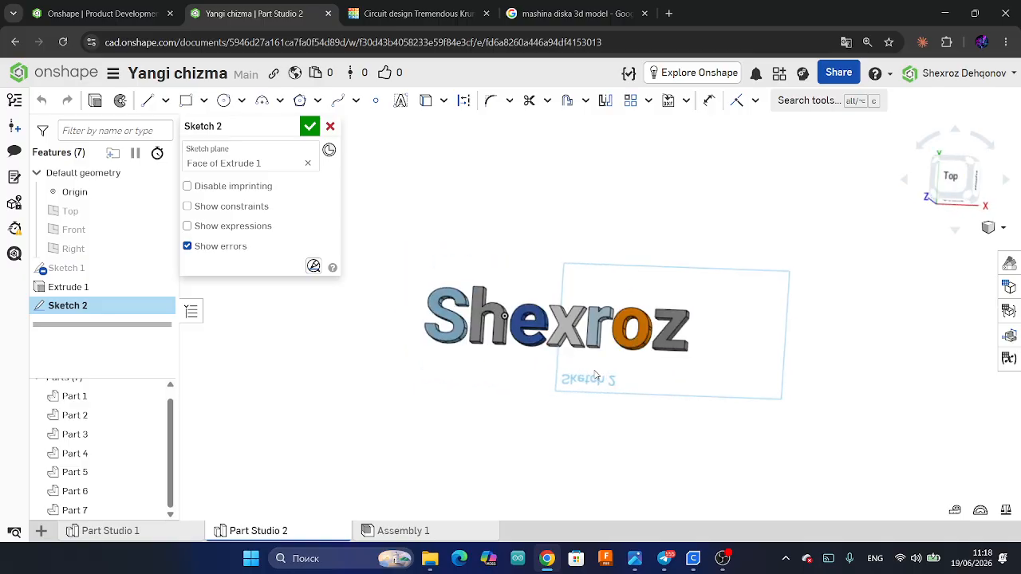
mouse_move(594, 375)
right_mouse_down()
mouse_move(581, 394)
mouse_move(596, 383)
mouse_move(554, 384)
mouse_move(547, 451)
mouse_move(512, 556)
mouse_move(539, 517)
right_mouse_up()
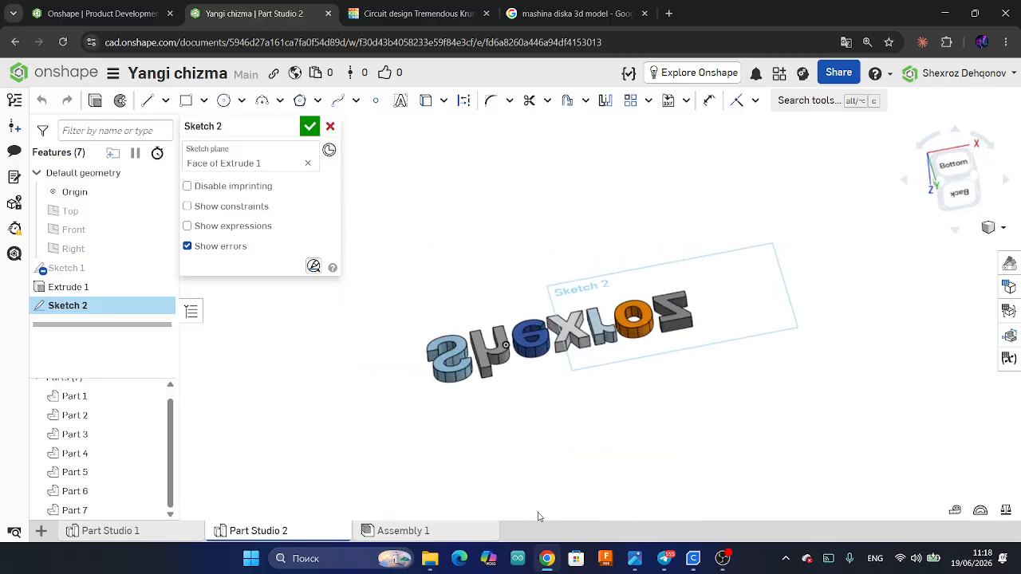
left_click(953, 164)
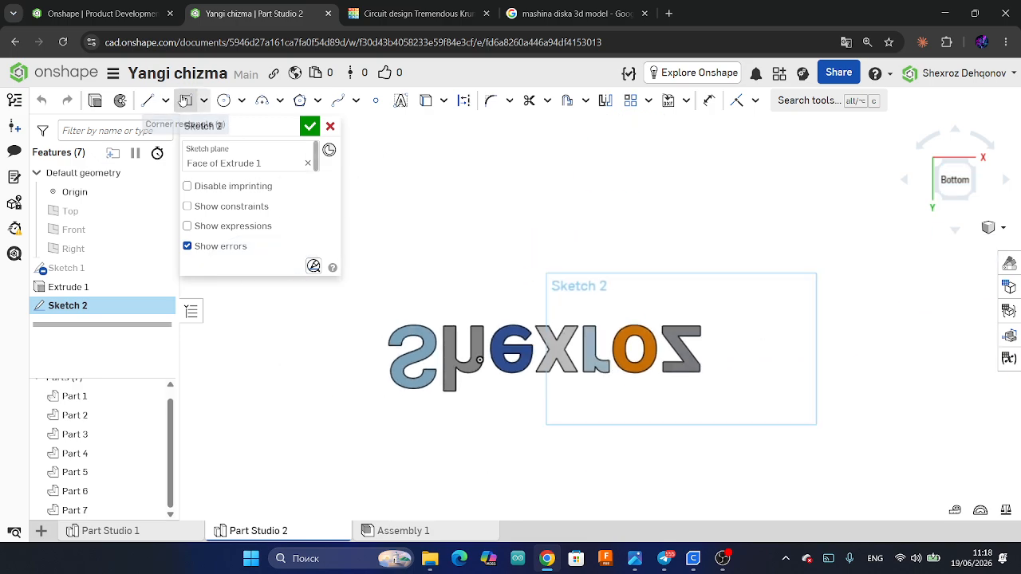
Draw a corner rectangle about 104 mm by 28 mm enclosing all the letters.
left_click(185, 102)
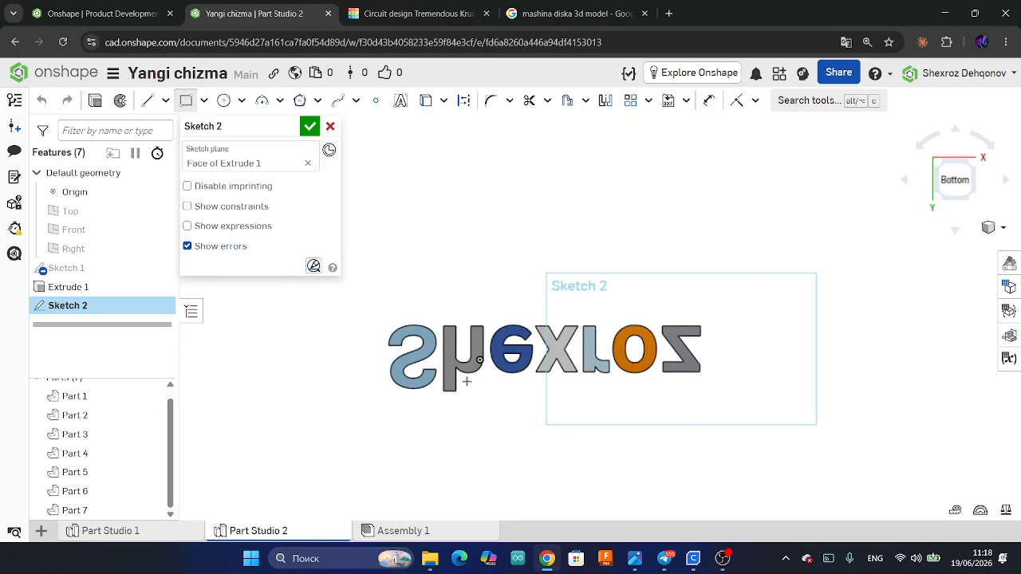
left_click(381, 311)
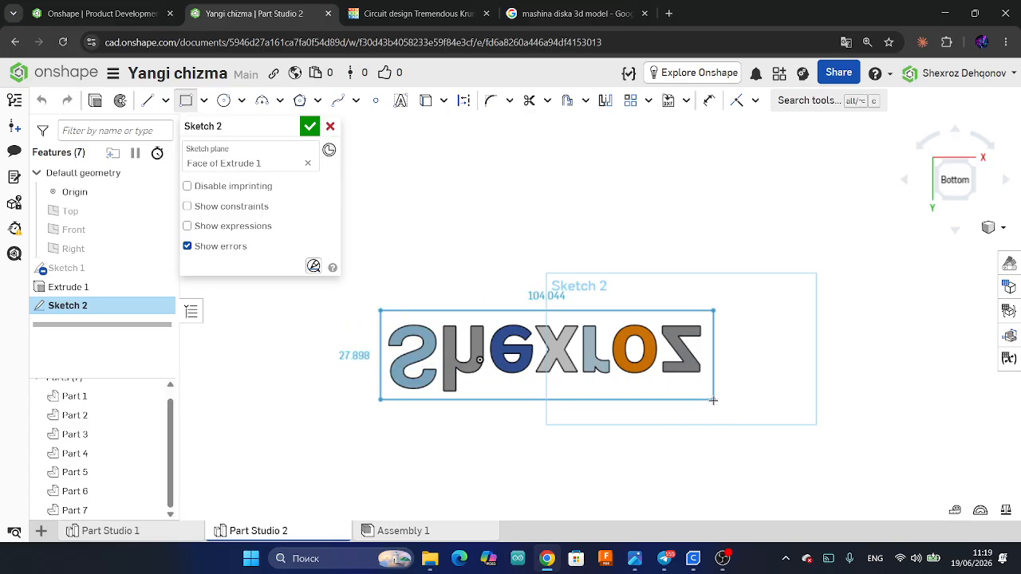
left_click(713, 400)
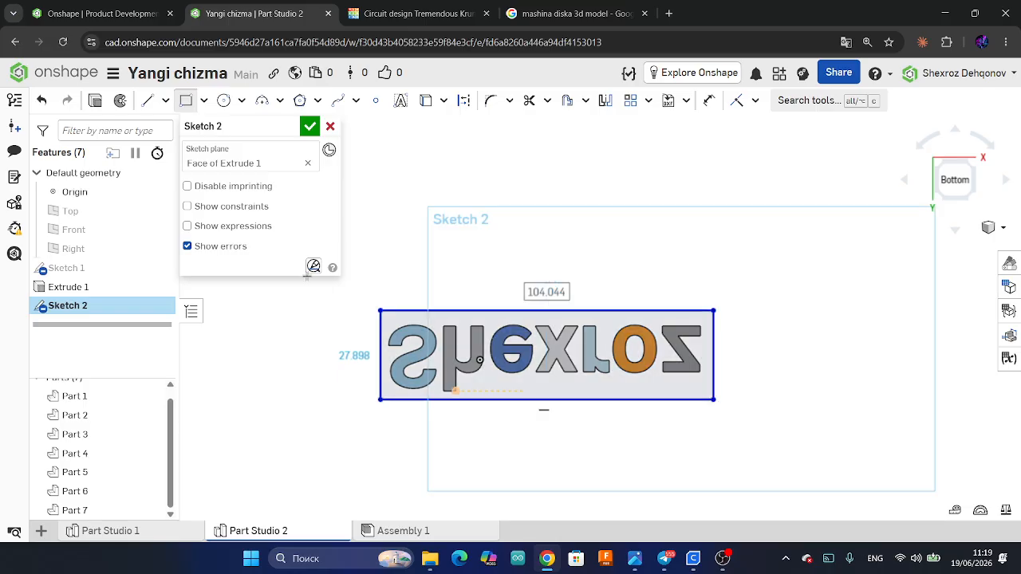
Dimension the long side of the rectangle around the letters to 105 mm.
left_click(709, 102)
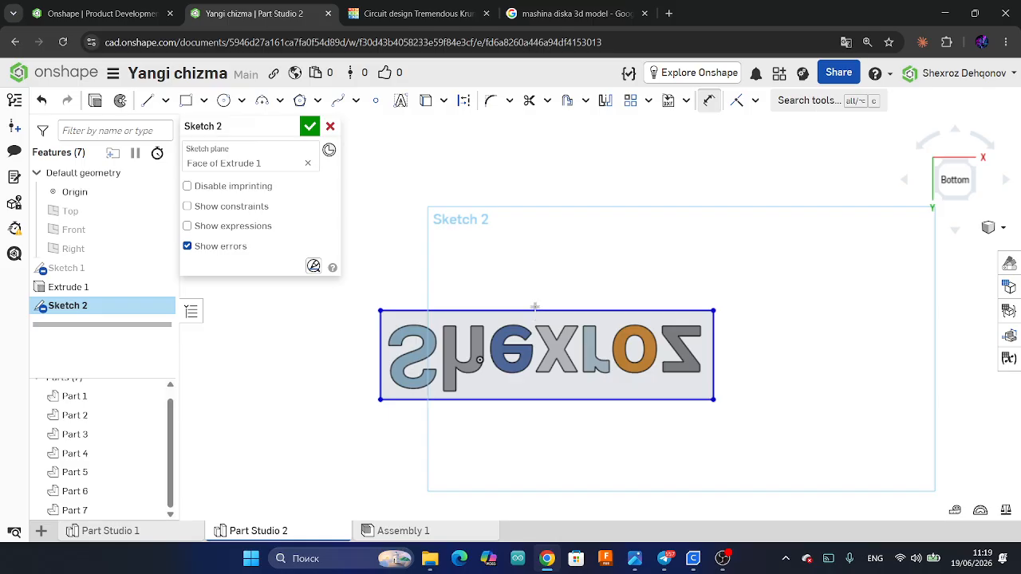
left_click(538, 310)
left_click(526, 270)
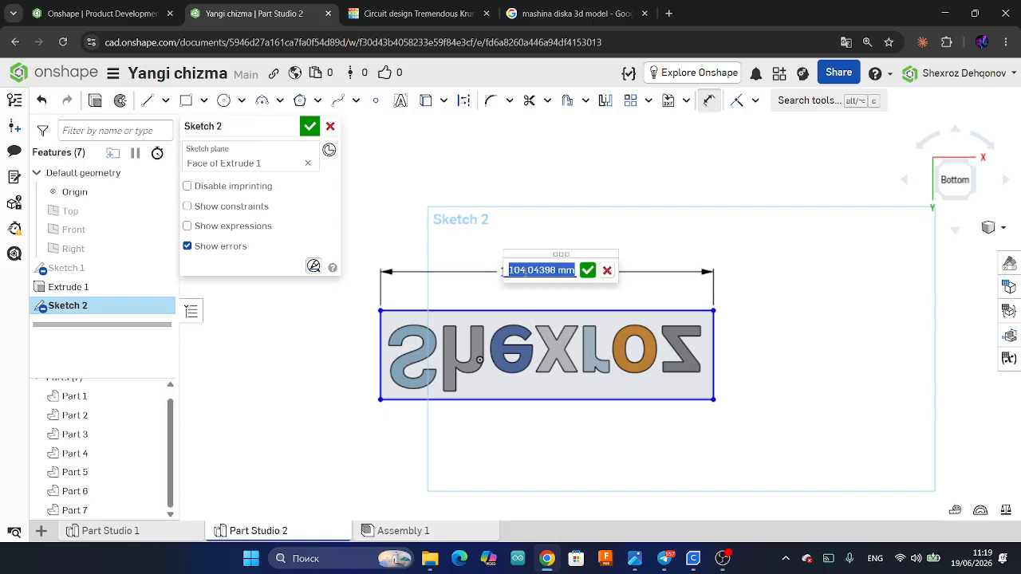
type("1")
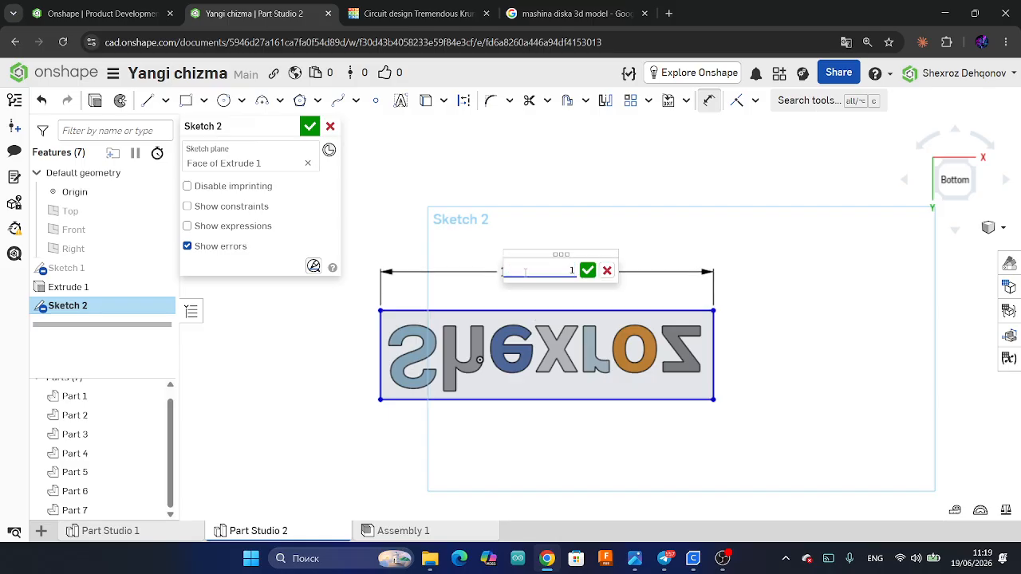
type("05")
key("Return")
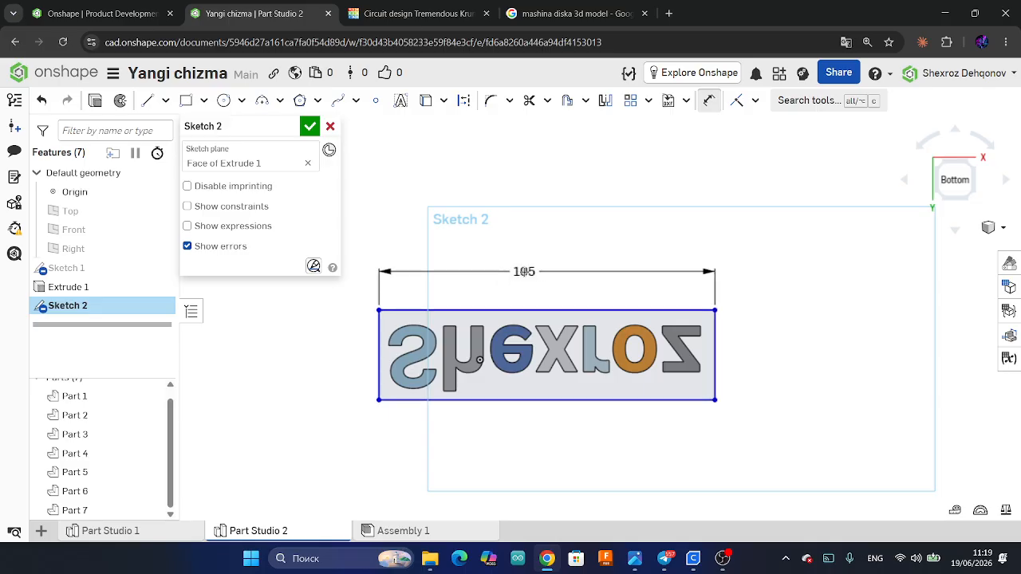
Dimension the short side of the rectangle to 30 mm.
left_click(716, 353)
left_click(757, 351)
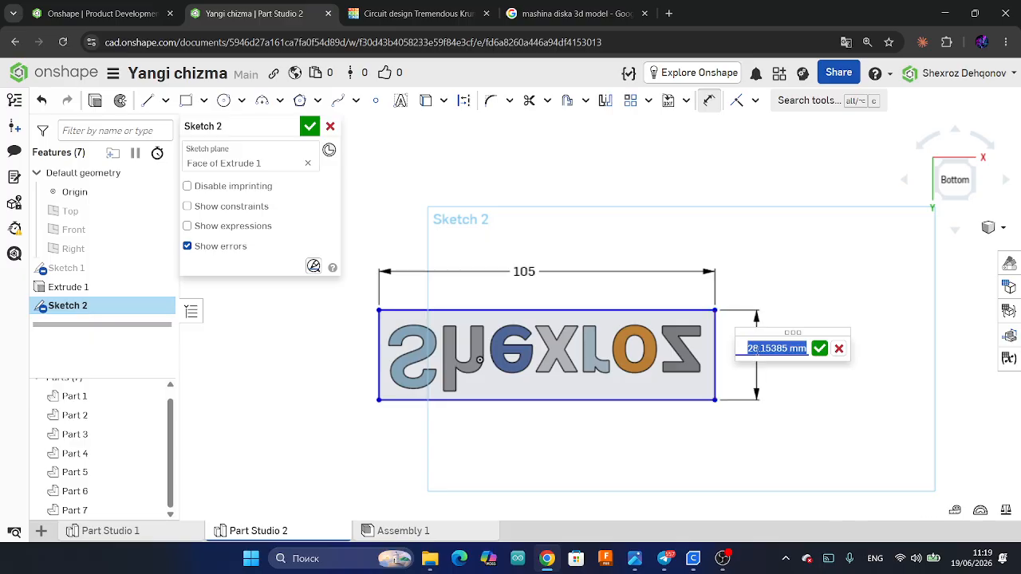
type("5")
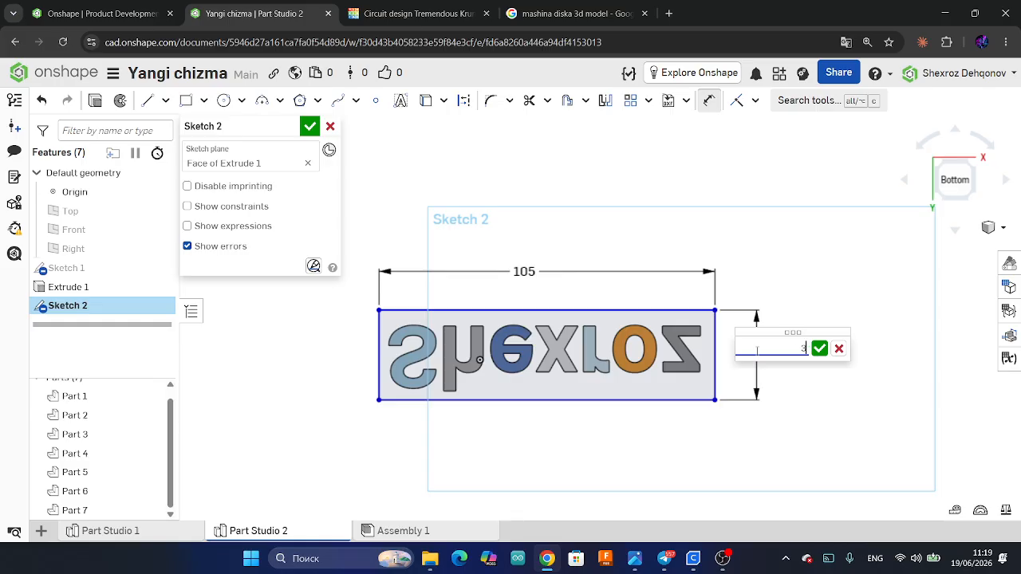
key("Return")
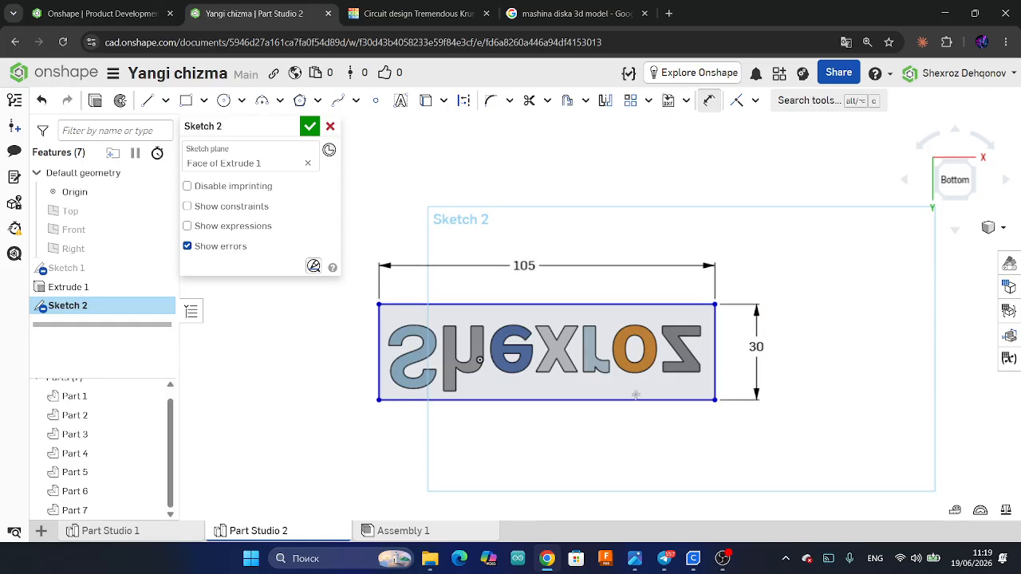
Round all four corners of the rectangle with a sketch fillet of 10 mm radius.
right_click_drag(620, 421, 615, 325)
key("n")
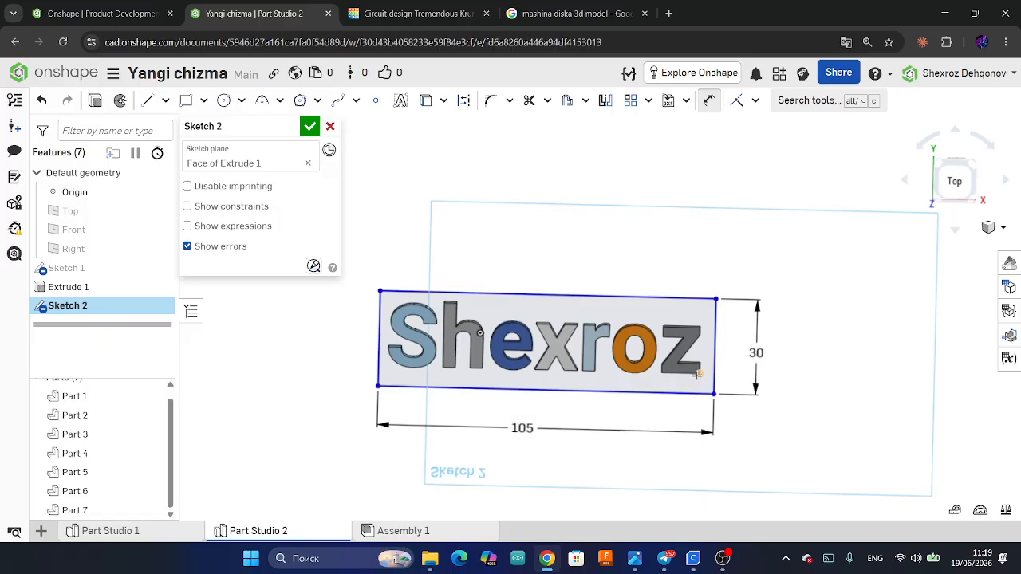
left_click(493, 112)
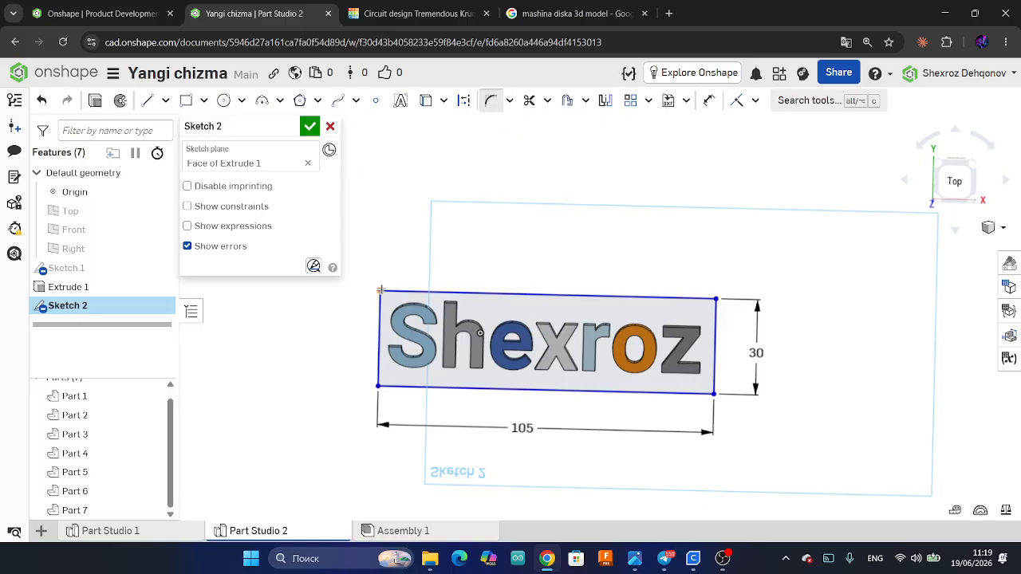
left_click(380, 290)
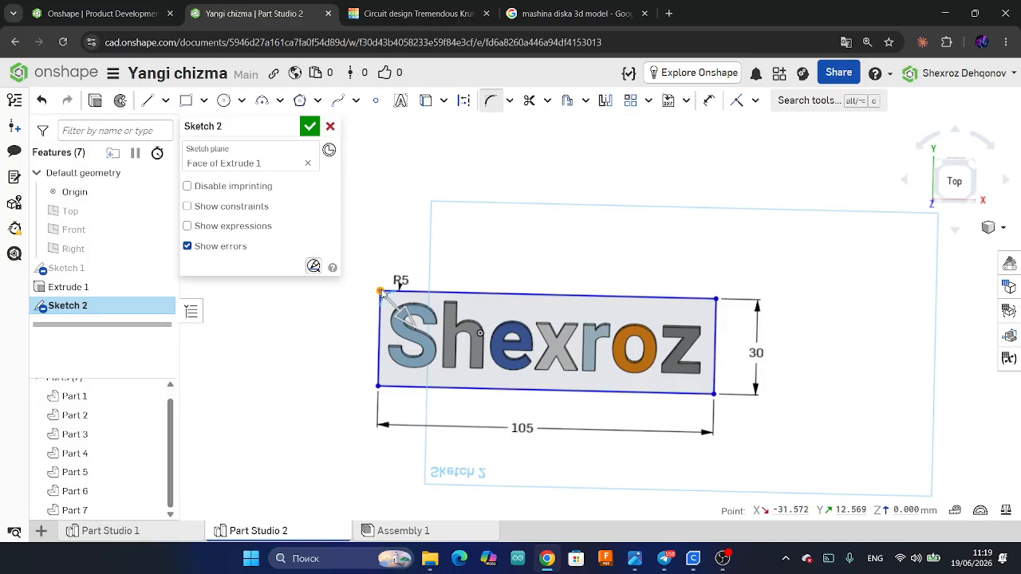
left_click(377, 386)
left_click(714, 393)
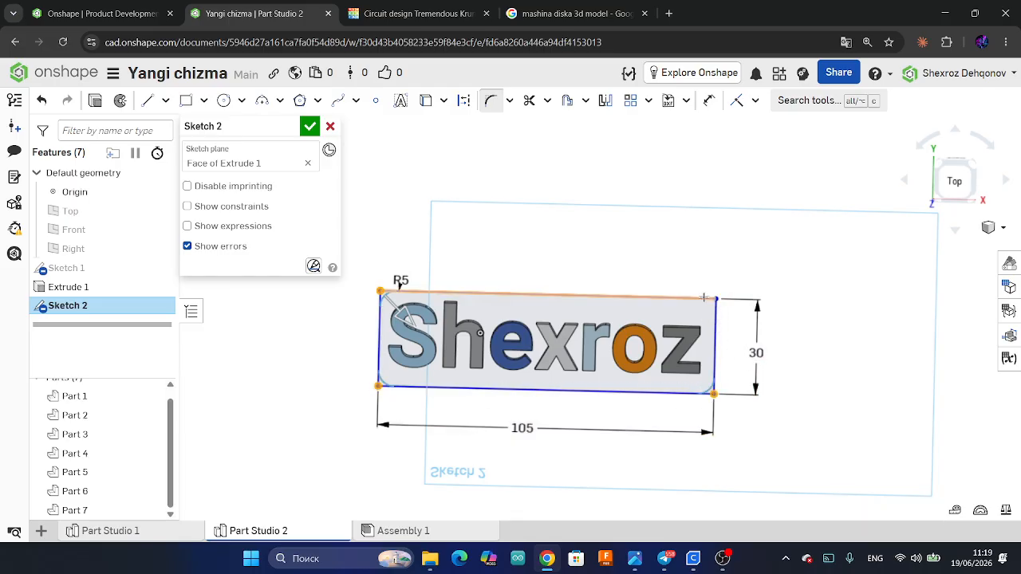
double_click(401, 281)
scroll(393, 284, "up", 5)
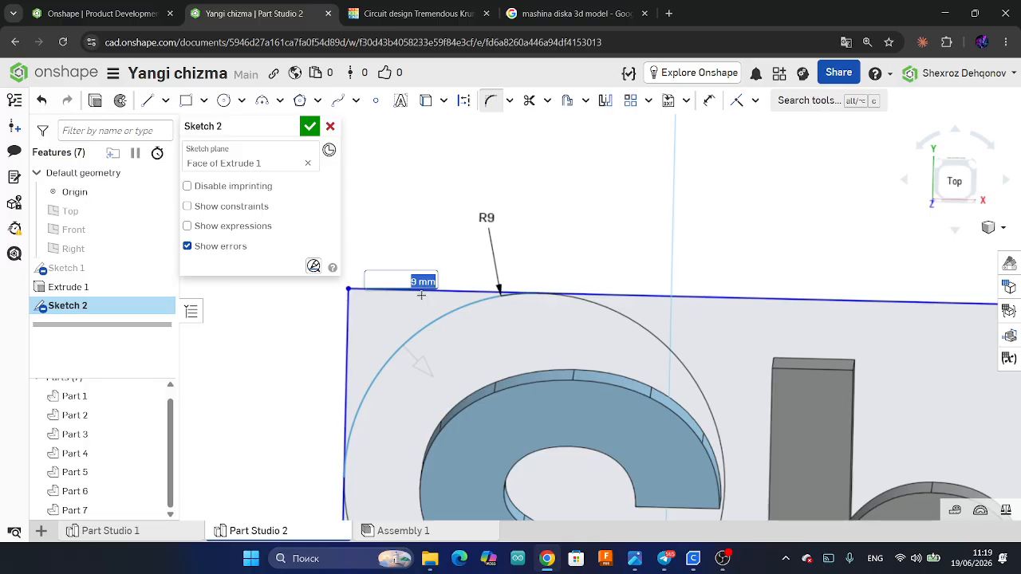
type("10")
key("Return")
scroll(547, 495, "down", 5)
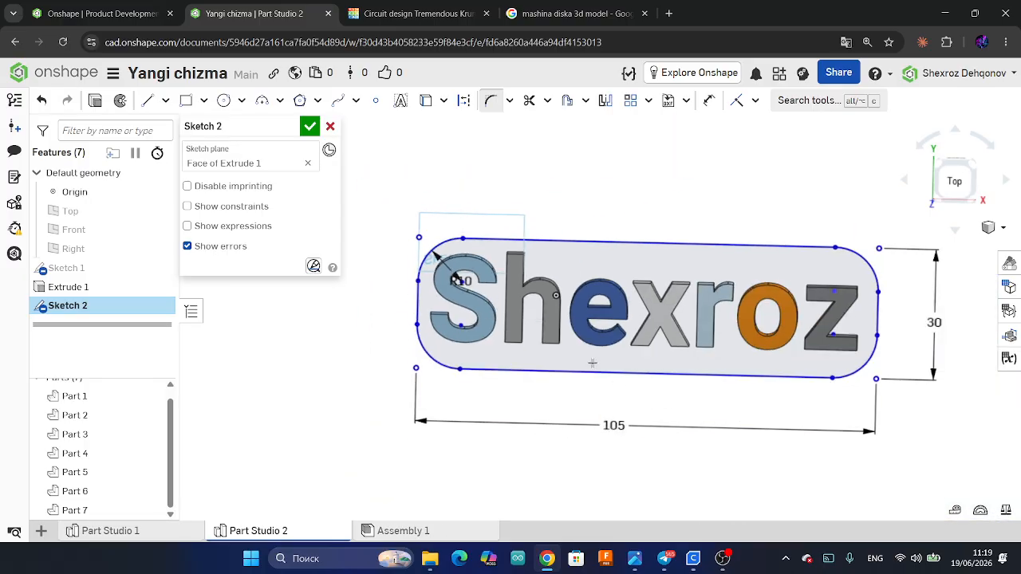
Set the radius of the rectangle's corner fillets to 7 mm.
double_click(462, 279)
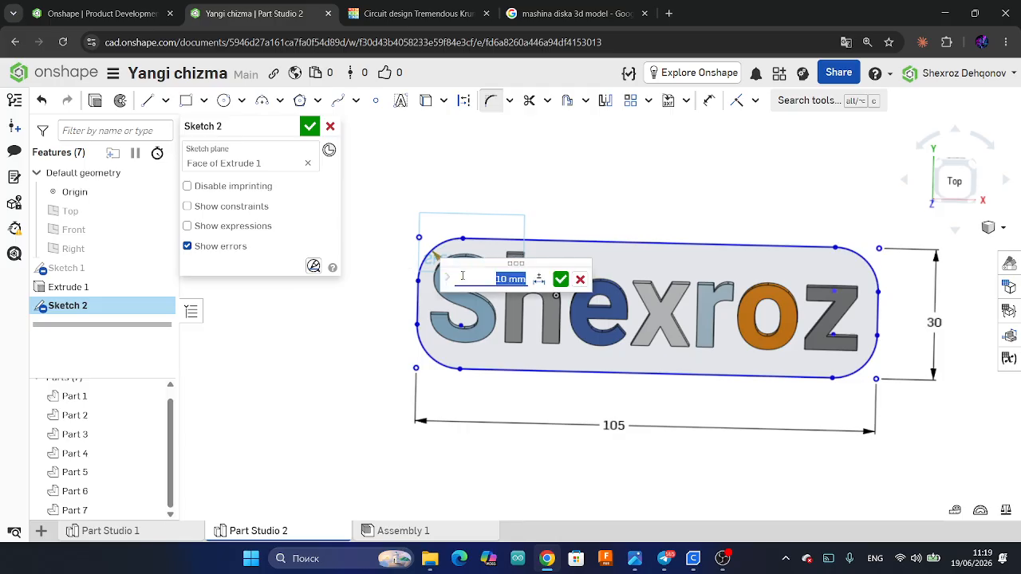
type("6")
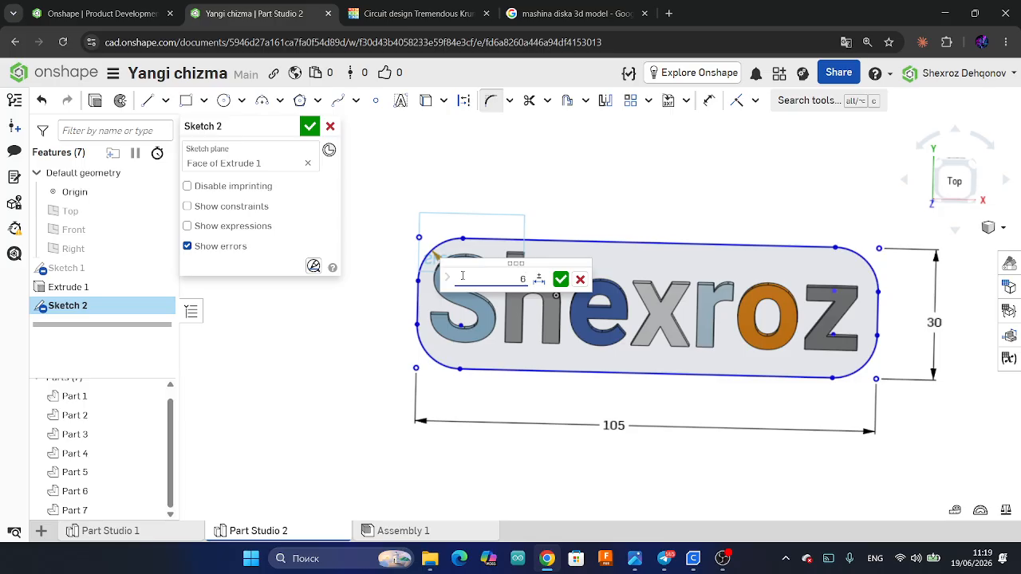
key("Return")
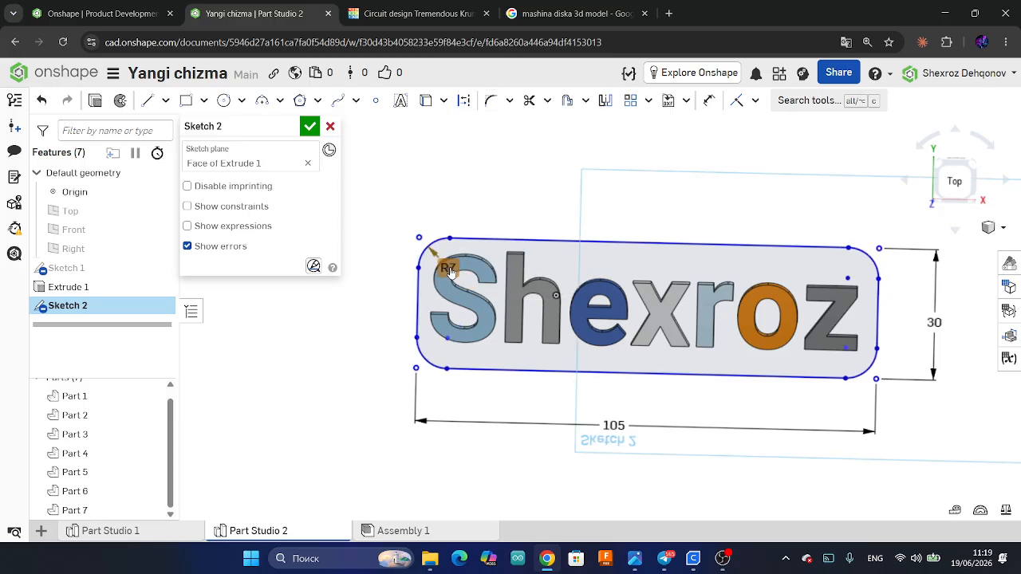
Set the corner fillet radius to 5 mm and accept the sketch.
double_click(449, 269)
type("5")
key("Return")
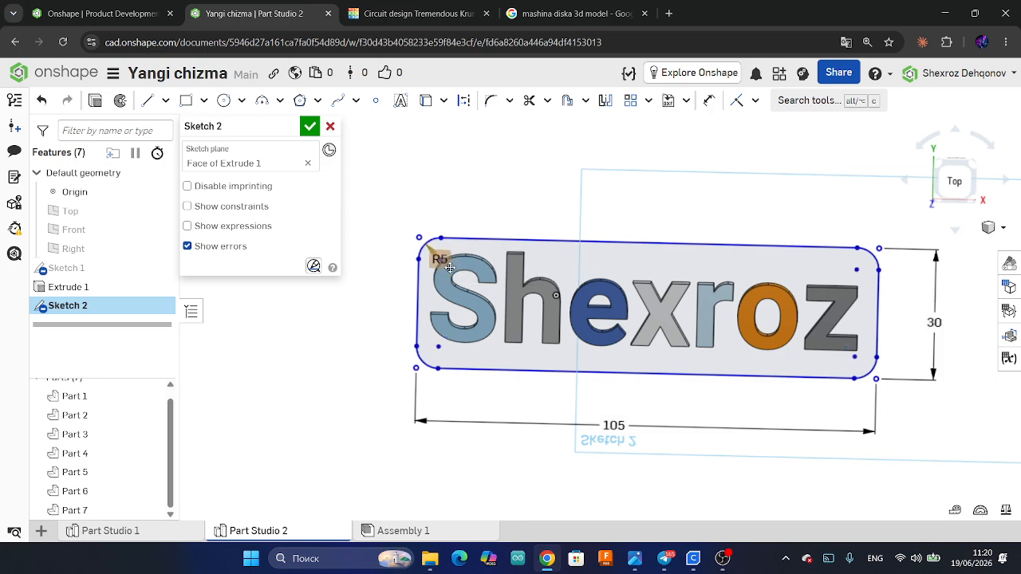
left_click(310, 127)
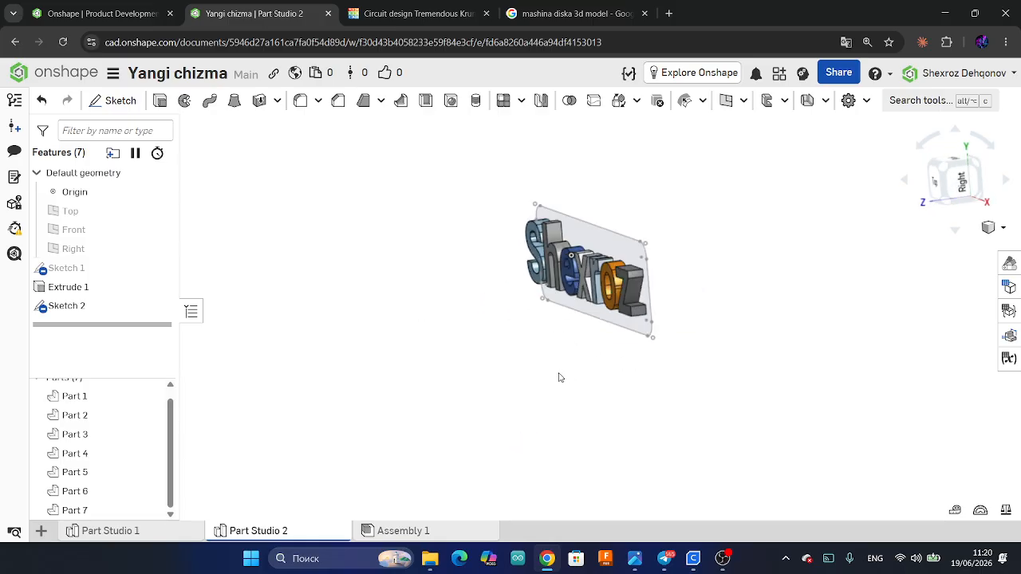
Extrude the rounded rectangle sketch 3 mm as a new solid, forming a base plate under the letters.
double_click(65, 307)
mouse_move(778, 347)
right_mouse_down()
mouse_move(816, 351)
mouse_move(721, 381)
mouse_move(703, 402)
right_mouse_up()
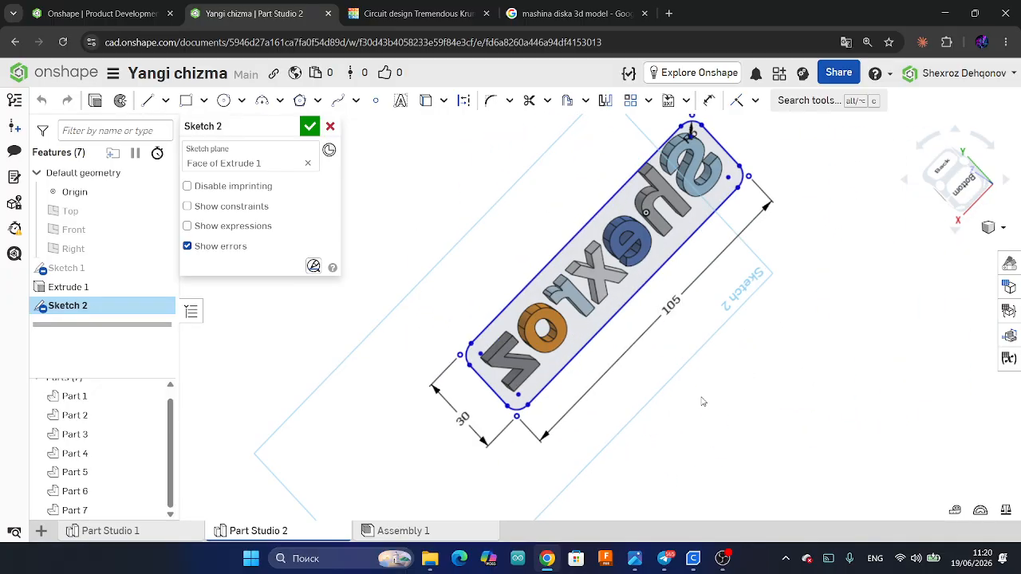
left_click(94, 101)
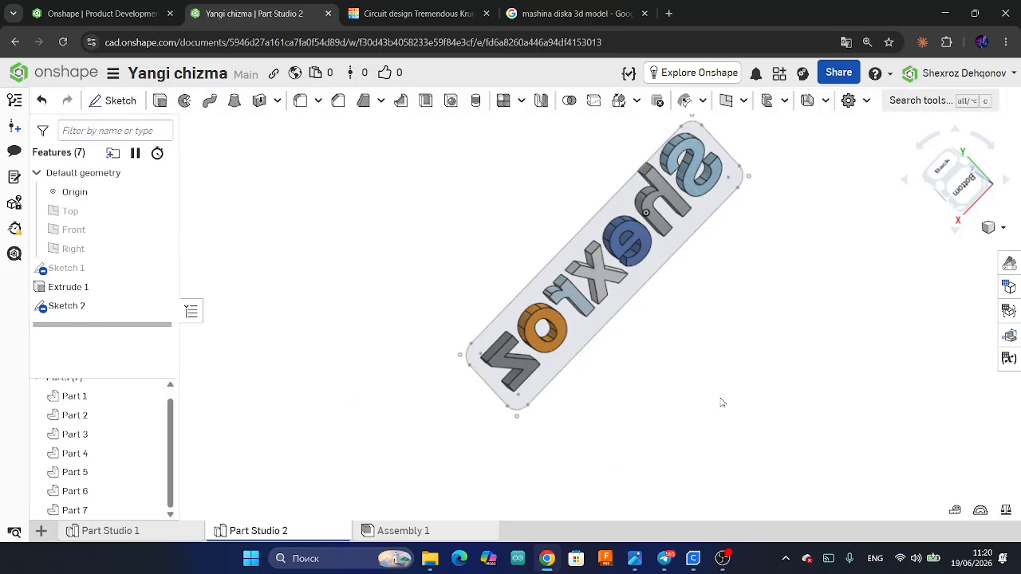
right_click_drag(641, 401, 685, 372)
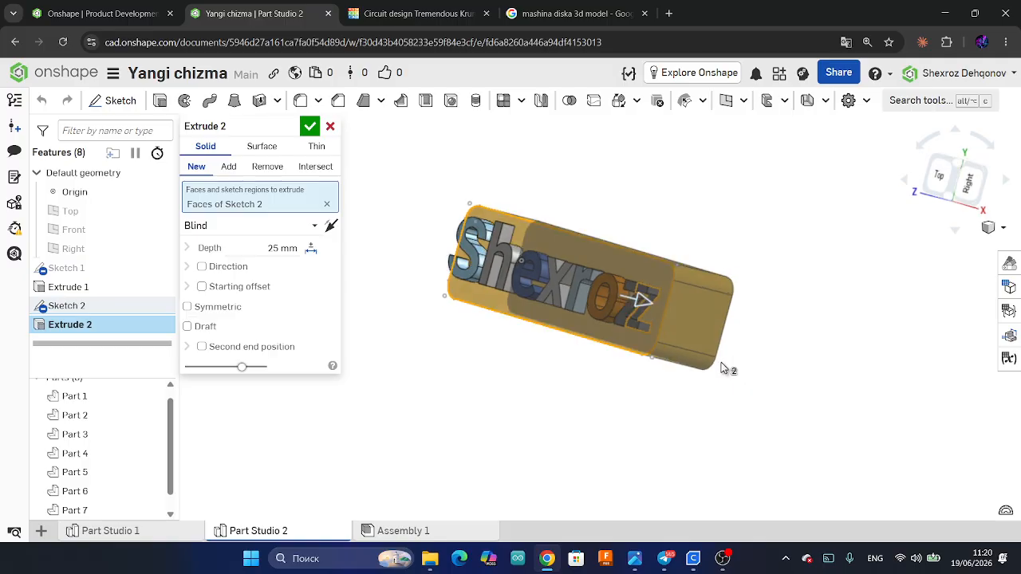
left_click(258, 249)
type("3")
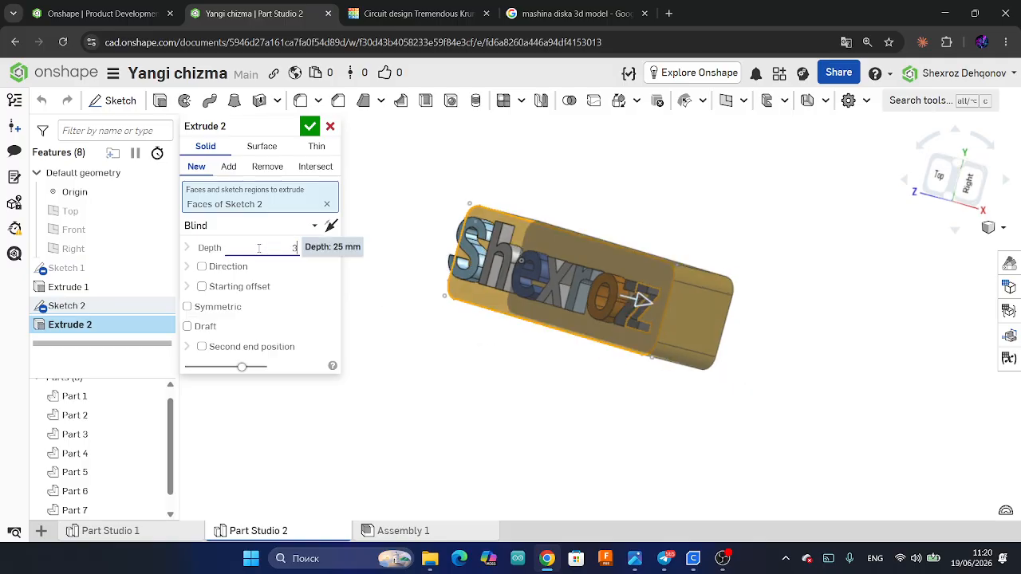
key("Return")
right_click_drag(533, 356, 570, 359)
left_click(309, 130)
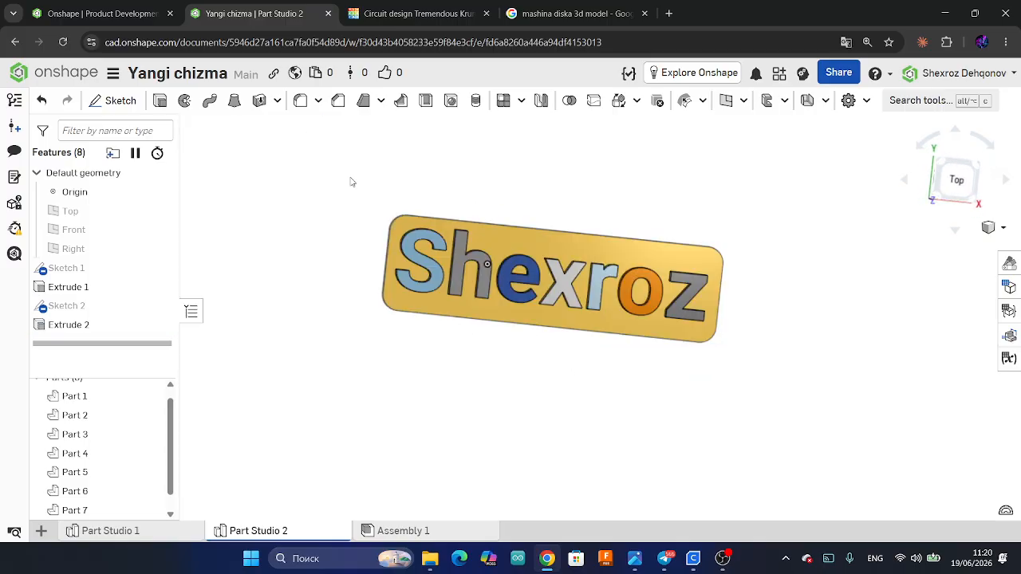
Examine the raised letters on their base plate from above and from the front, including up close.
right_click_drag(719, 411, 734, 394)
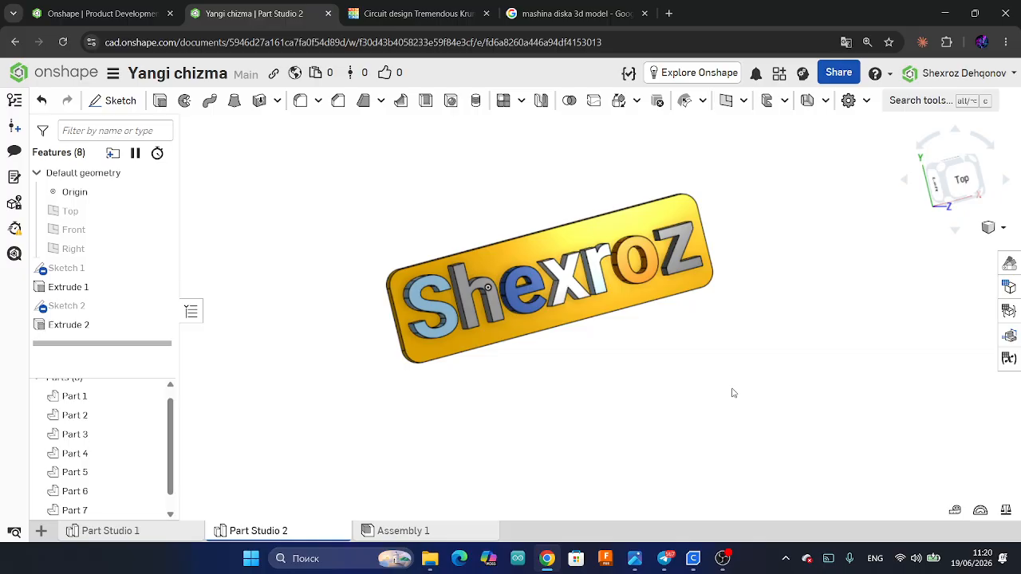
right_click_drag(662, 327, 595, 268)
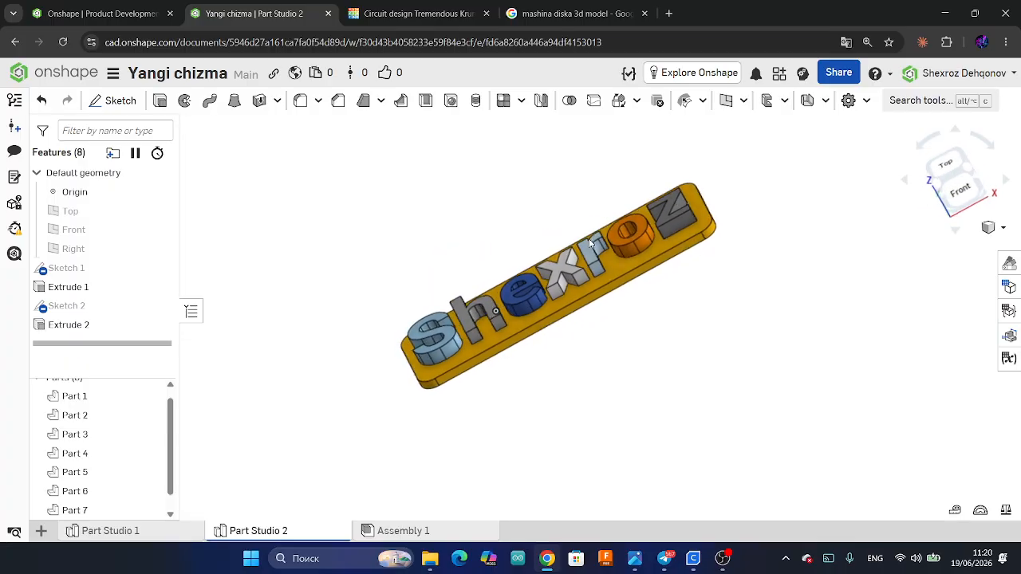
scroll(605, 274, "up", 5)
scroll(697, 308, "down", 5)
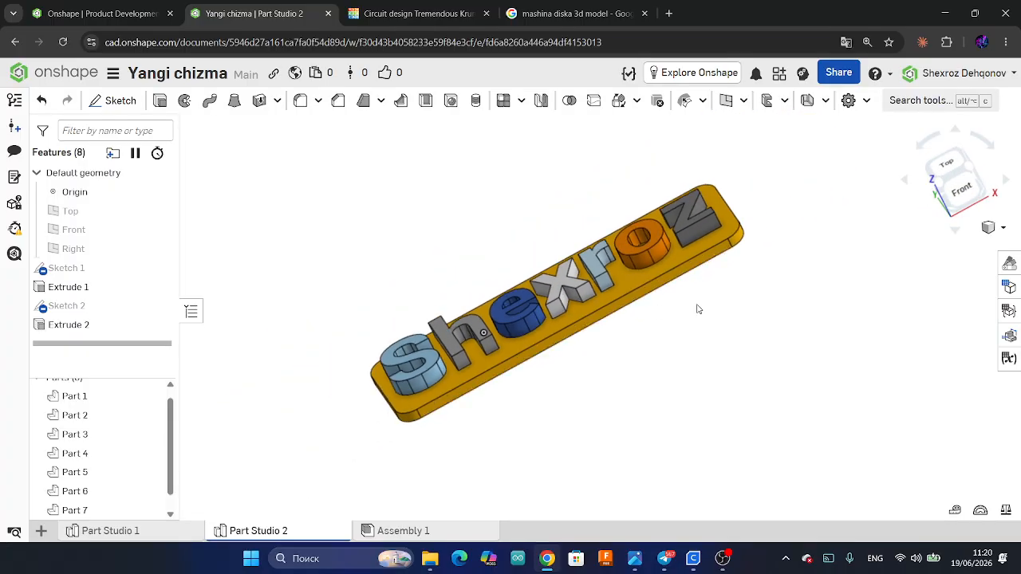
Examine the raised letters and the base plate from several angles, including from the right side.
right_click_drag(697, 308, 703, 365)
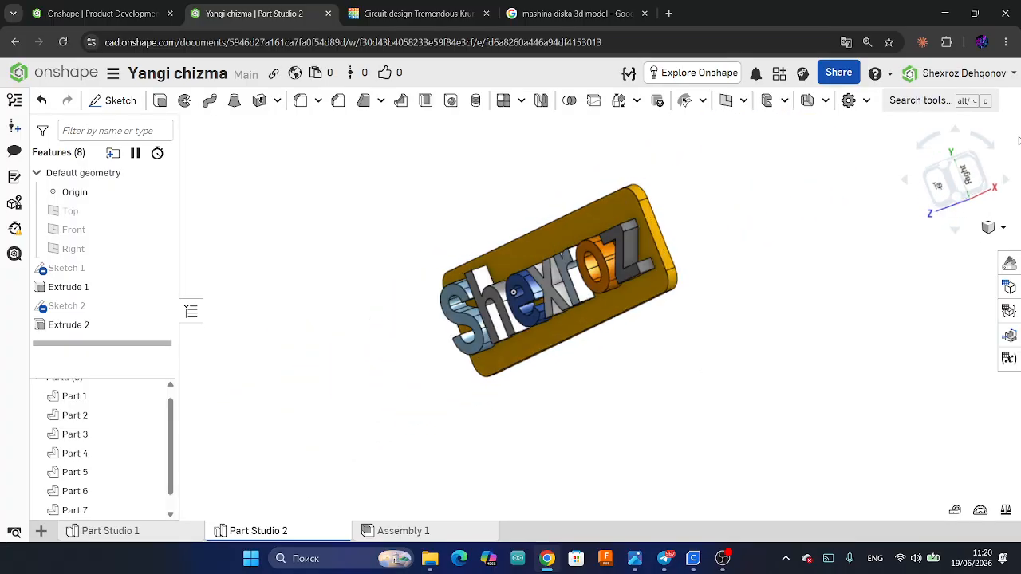
left_click(966, 174)
scroll(419, 251, "down", 2)
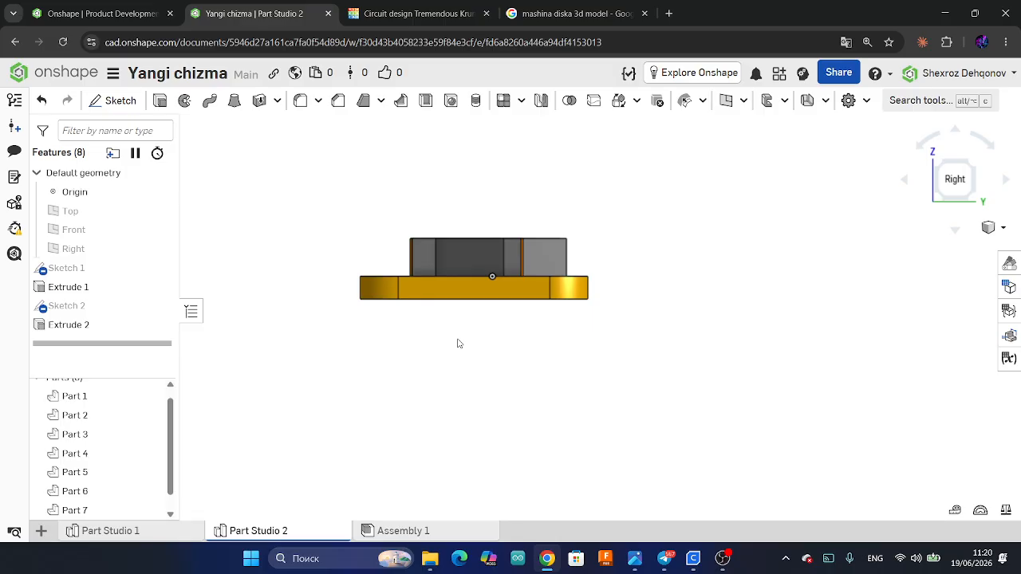
left_click(435, 294)
right_click_drag(438, 292, 519, 406)
left_click(519, 406)
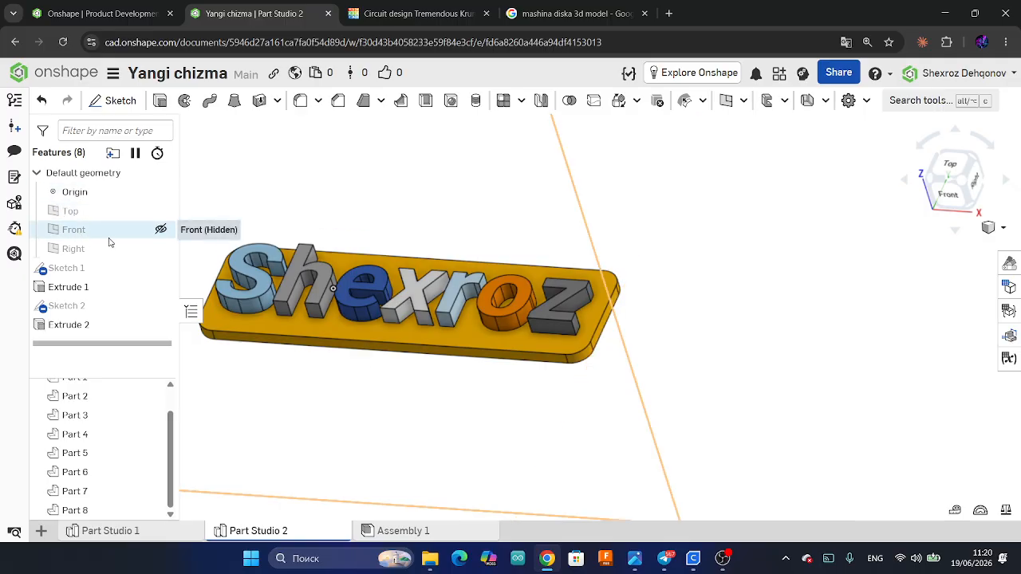
Show the hidden Right plane as a centring reference for the nameplate.
scroll(832, 257, "down", 3)
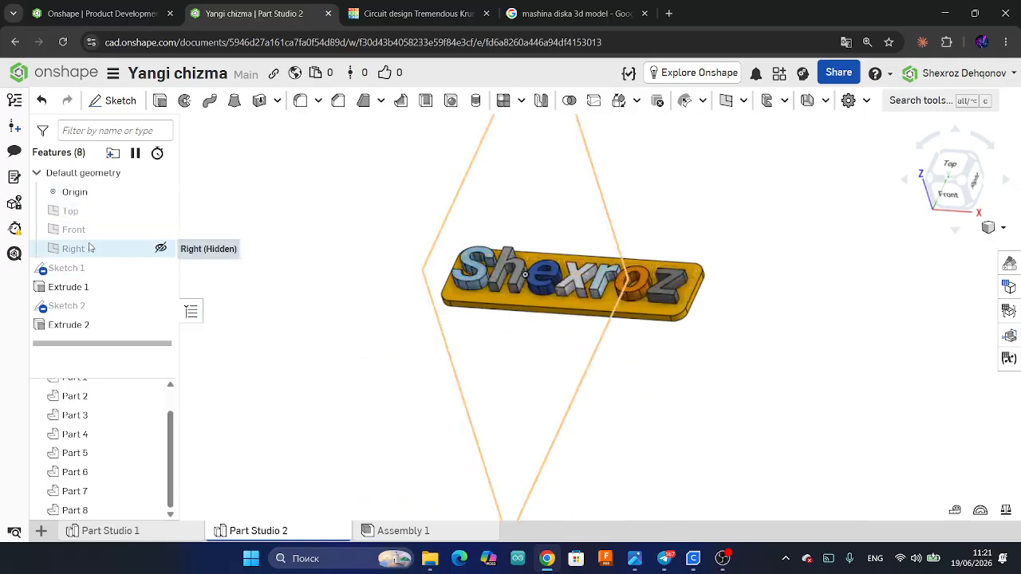
left_click(161, 248)
right_click_drag(775, 264, 773, 348)
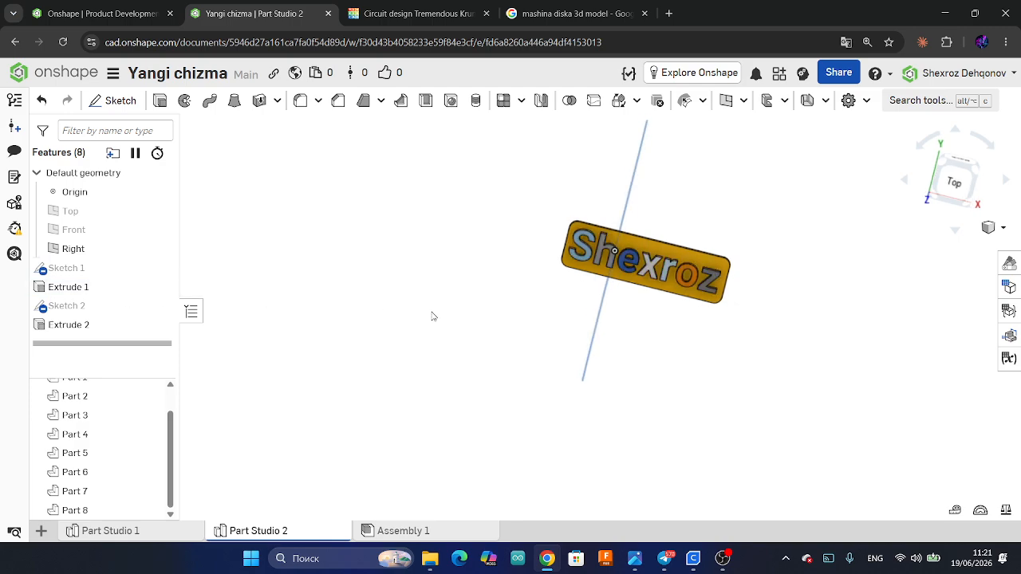
In the text sketch, make the midpoint of the text box's upper edge coincident with the Right plane and accept the sketch.
double_click(102, 271)
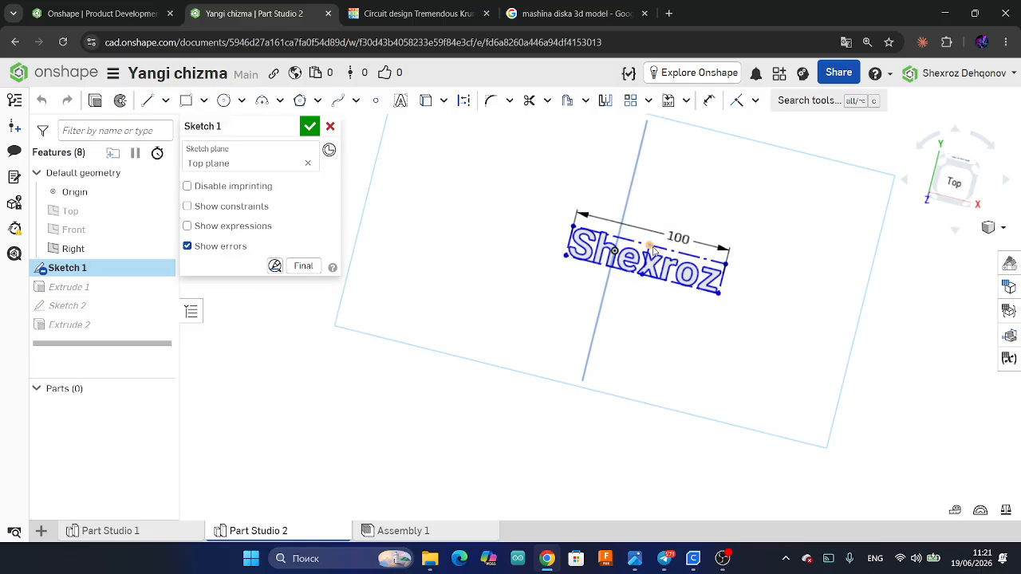
key("d")
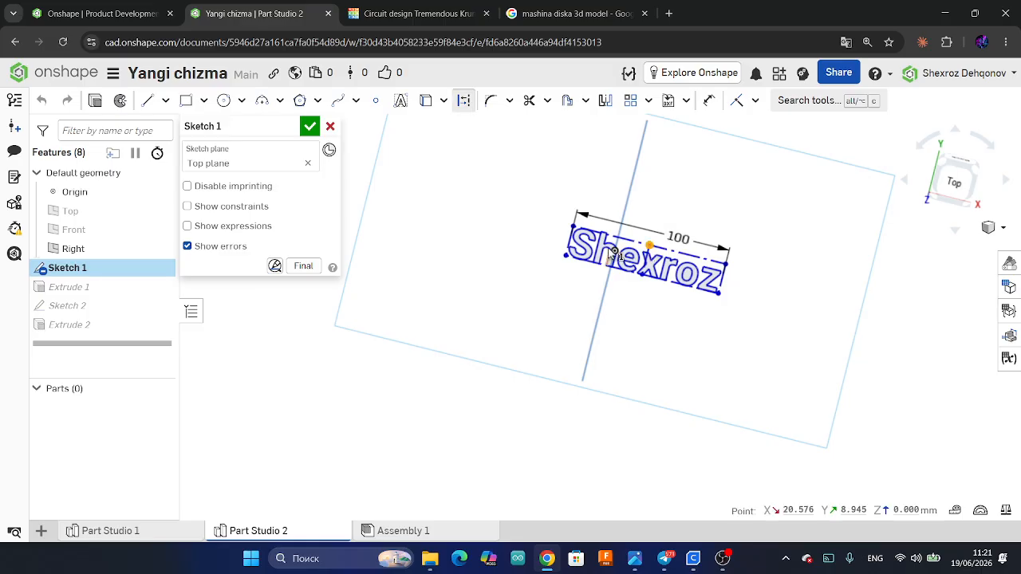
left_click(626, 207)
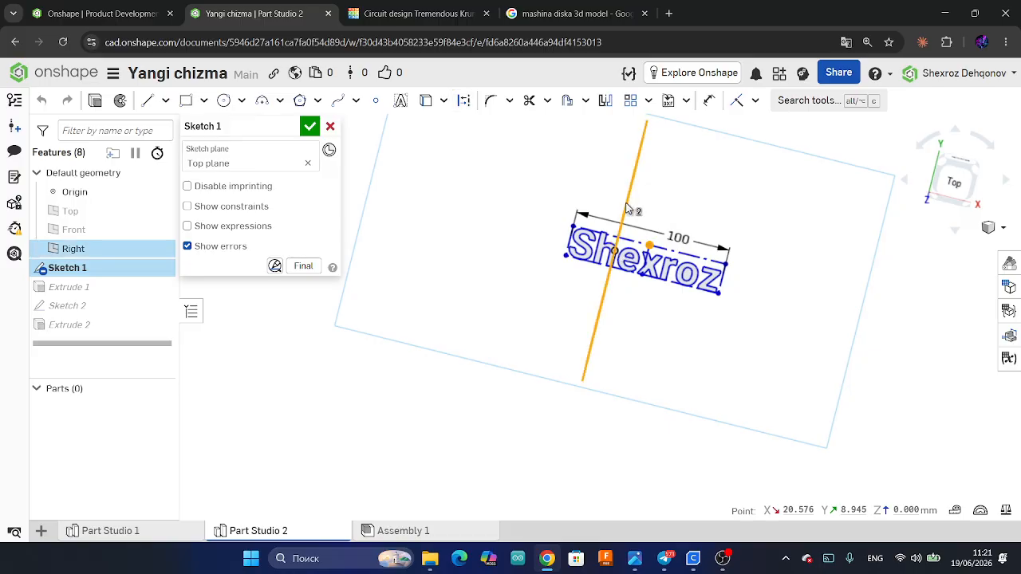
left_click(736, 101)
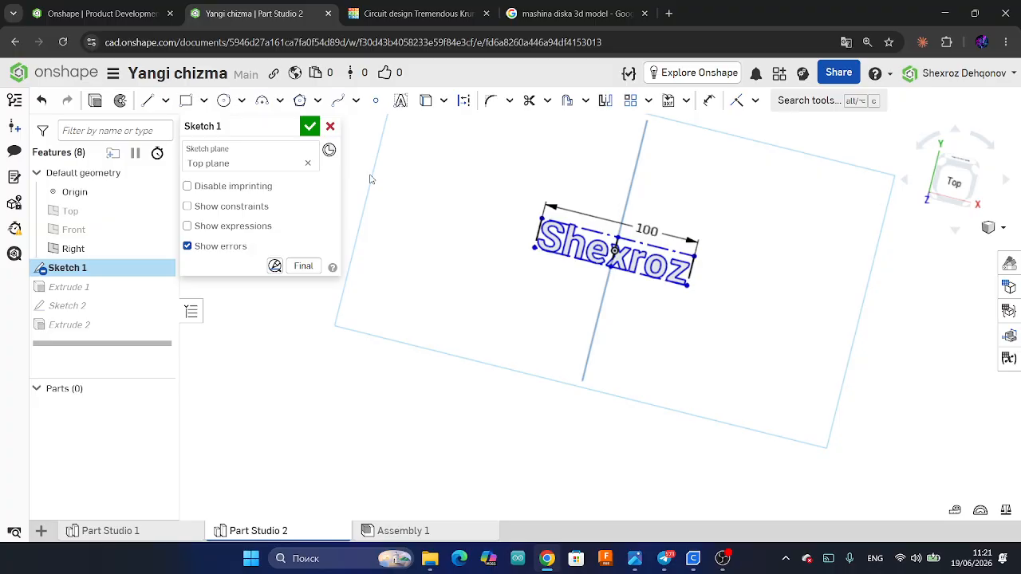
left_click(310, 127)
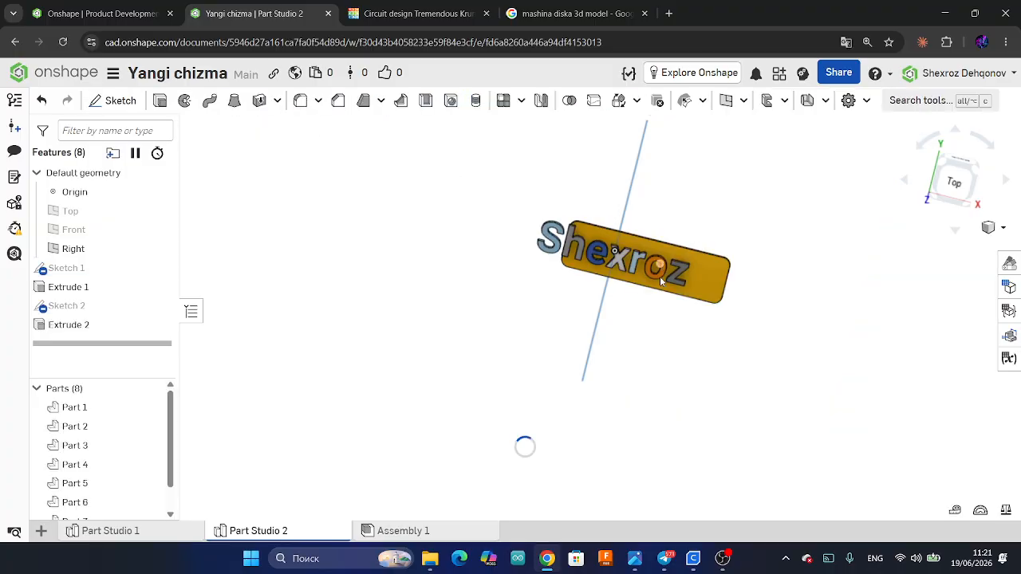
Open the base plate's rounded rectangle sketch for editing.
scroll(645, 304, "down", 1)
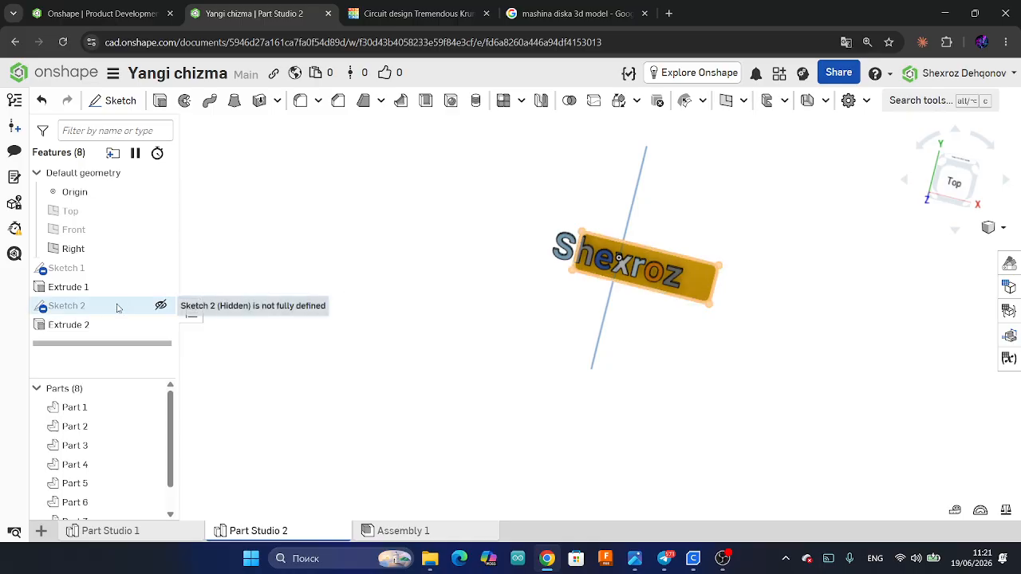
double_click(76, 309)
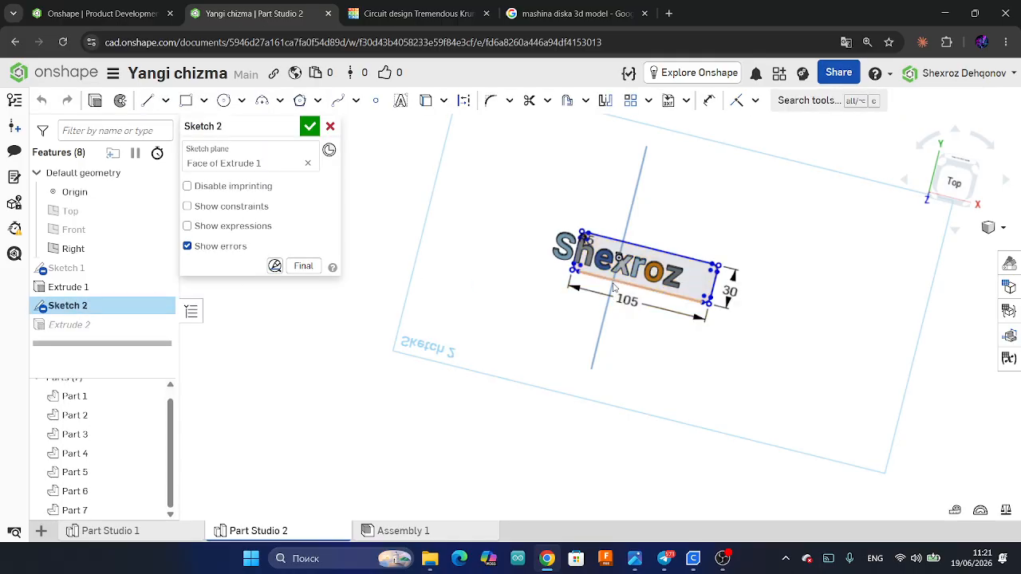
scroll(677, 229, "up", 2)
scroll(674, 239, "up", 3)
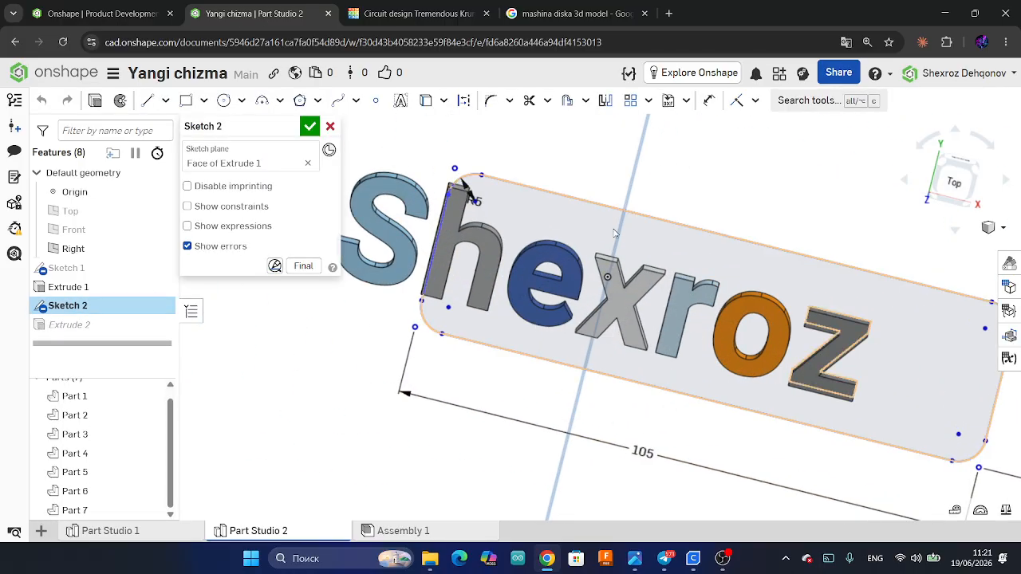
scroll(527, 245, "down", 2)
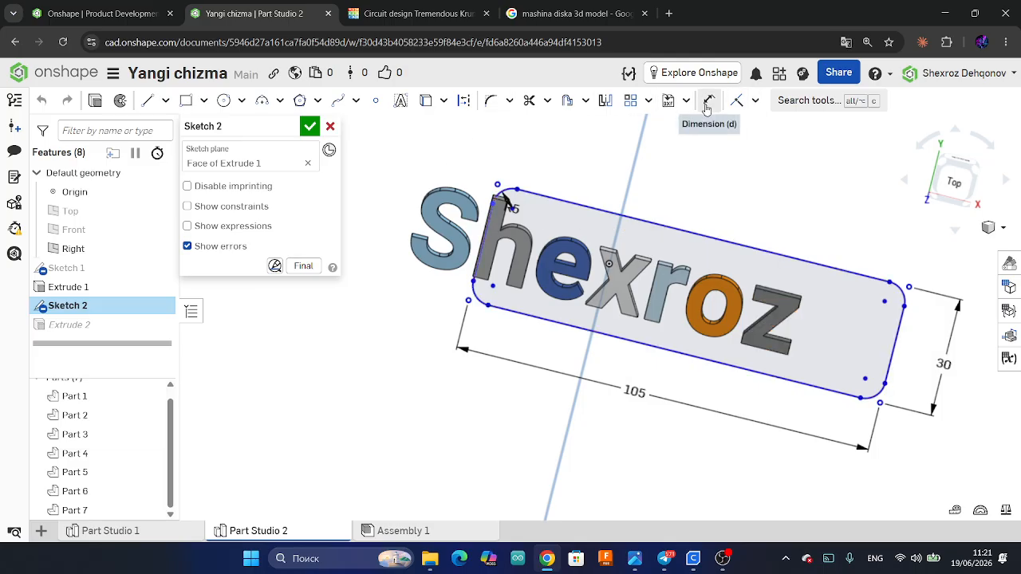
left_click(690, 241)
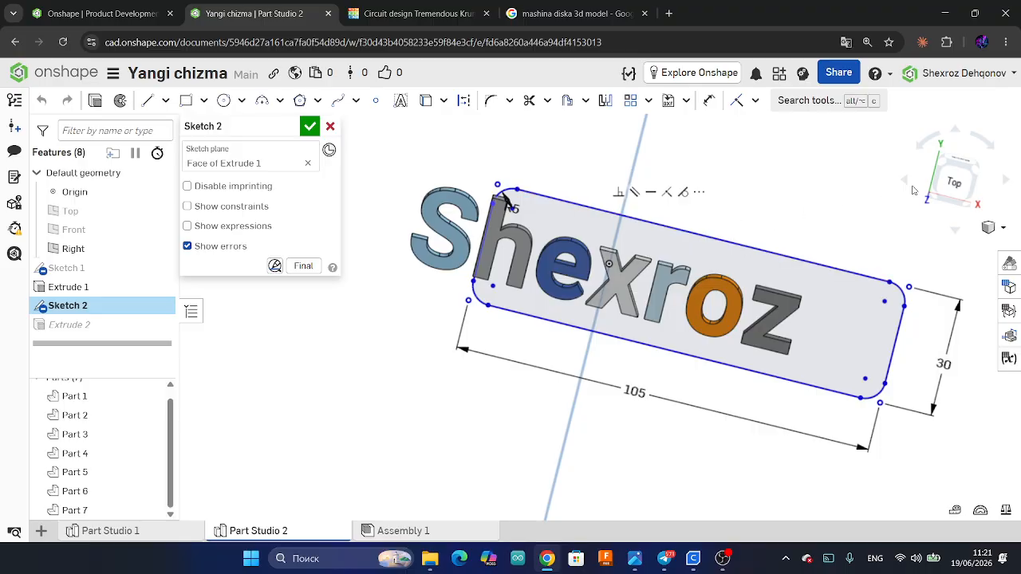
left_click(957, 189)
scroll(588, 298, "up", 3)
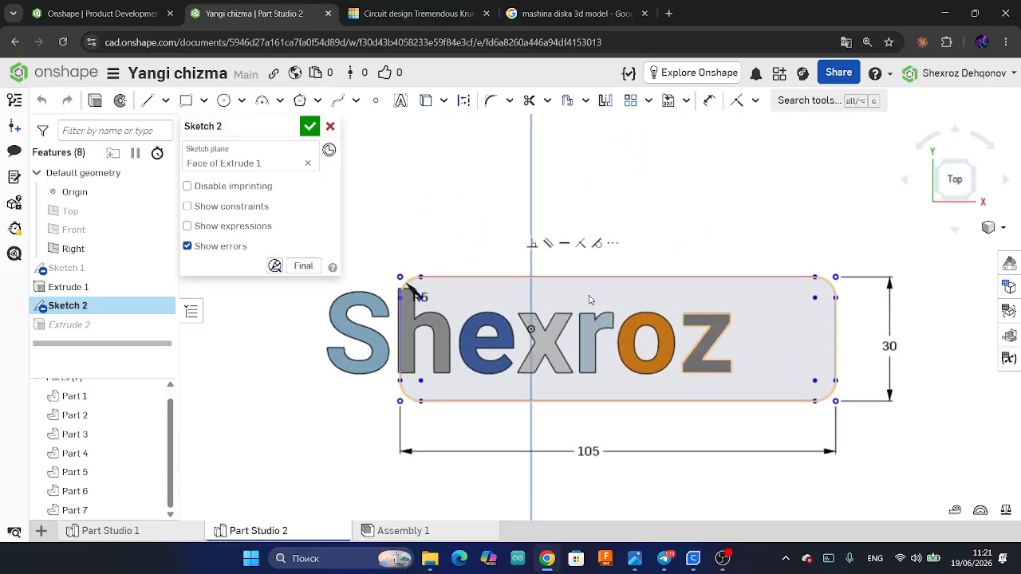
left_click(738, 102)
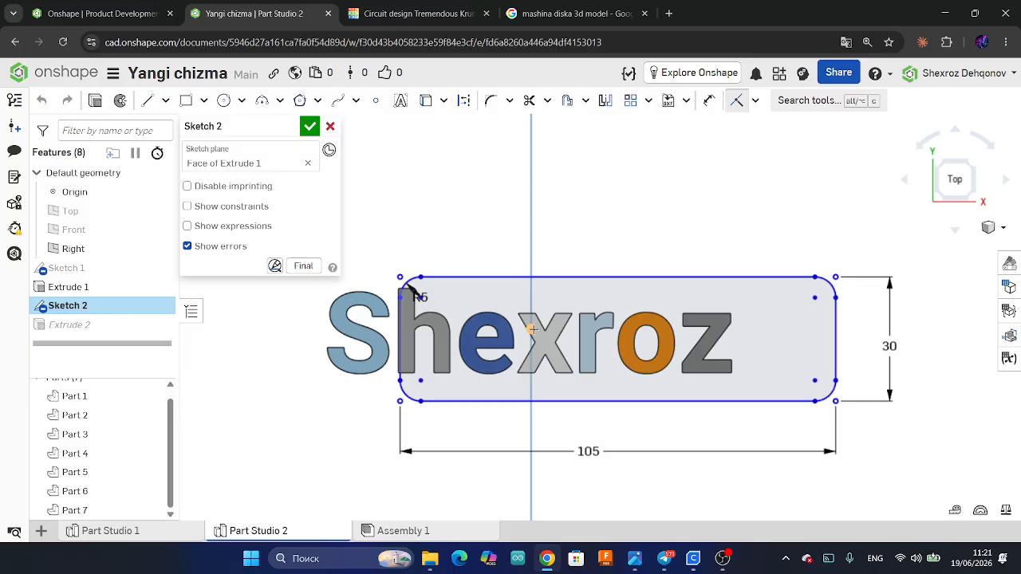
left_click(531, 328)
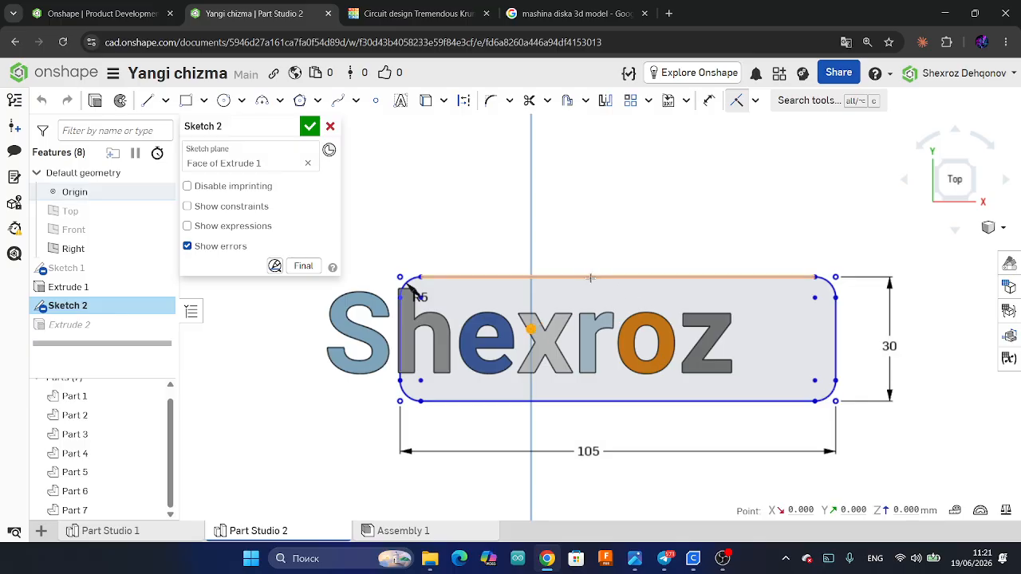
key("Escape")
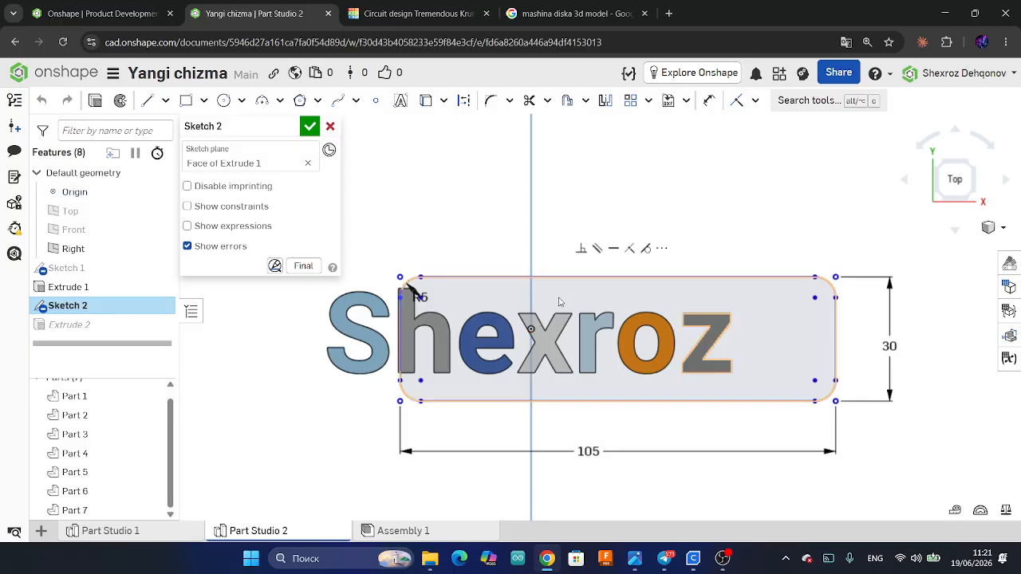
Dimension the rounded rectangle's right edge 52.5 mm from the Right plane and accept the sketch.
left_click(706, 102)
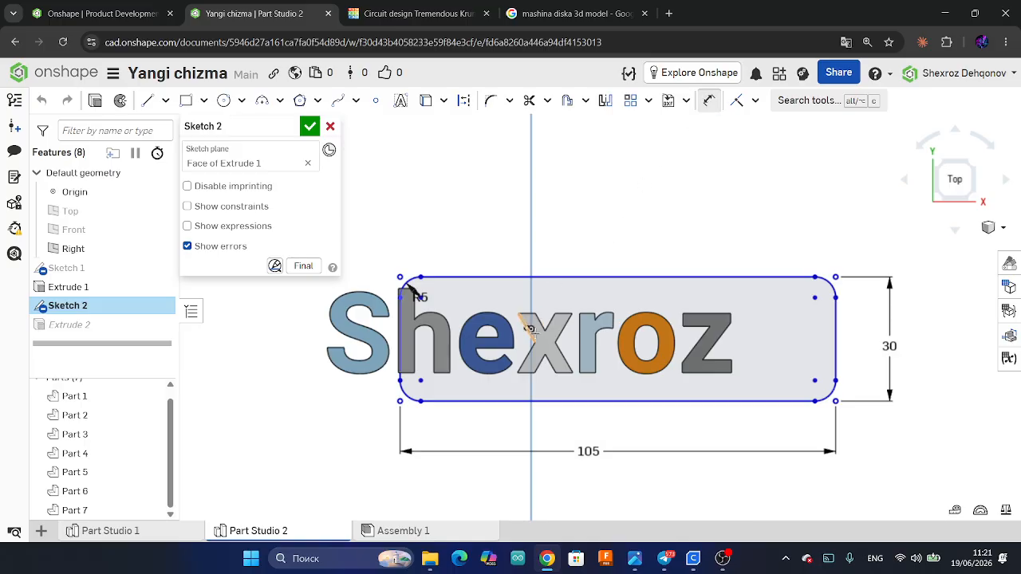
left_click(531, 261)
left_click(838, 321)
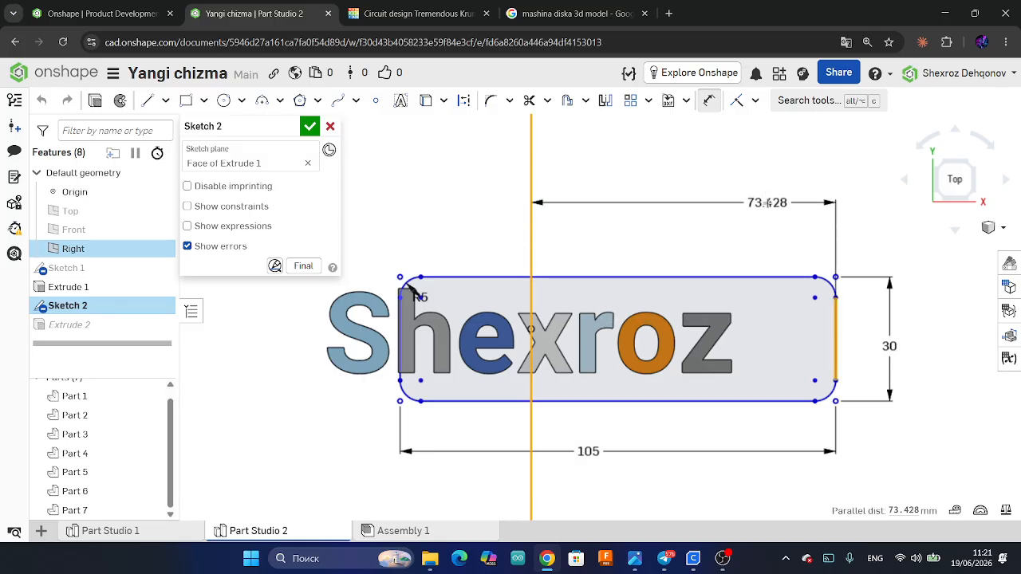
left_click(767, 202)
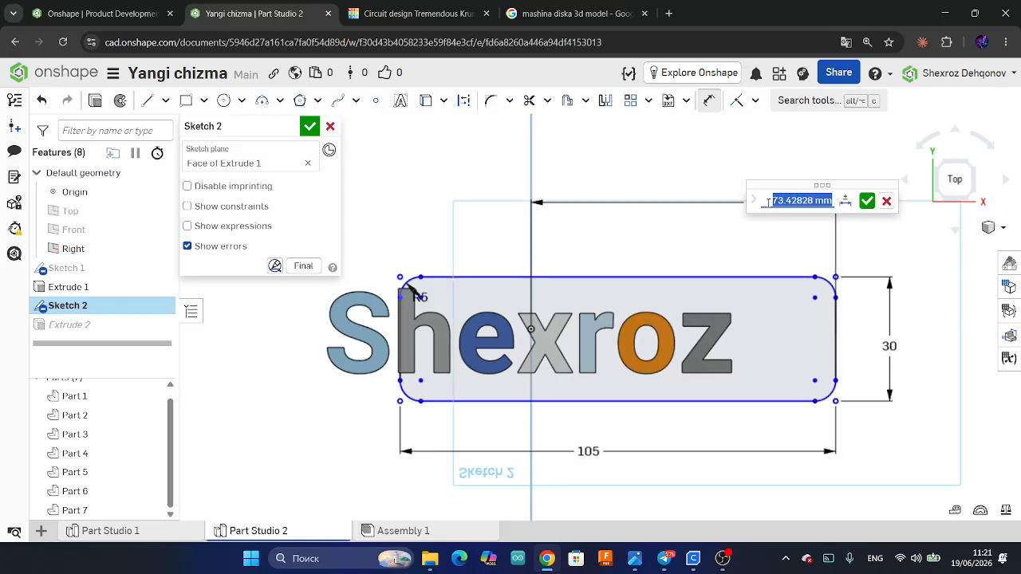
type("5")
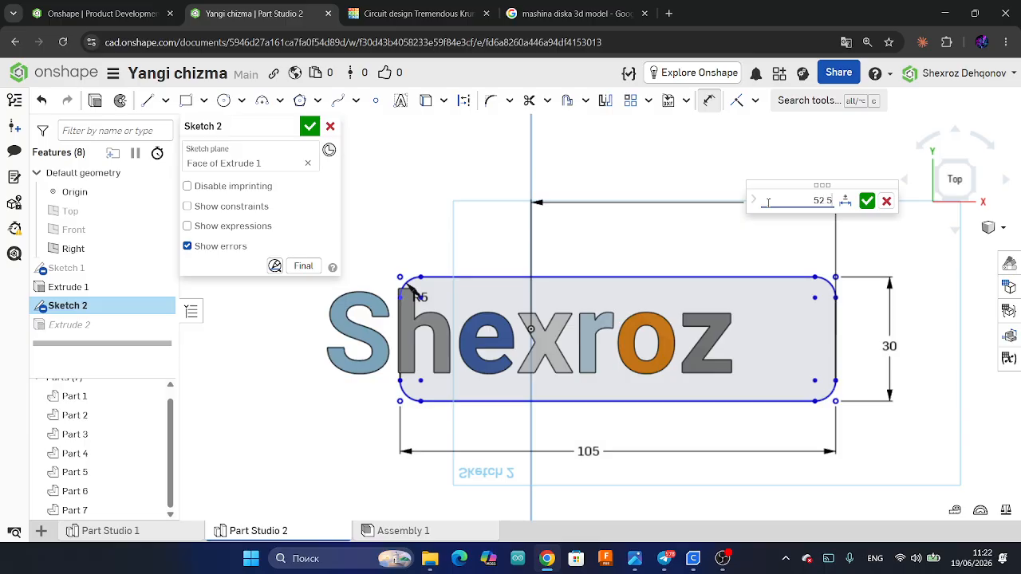
type("2.5")
key("Return")
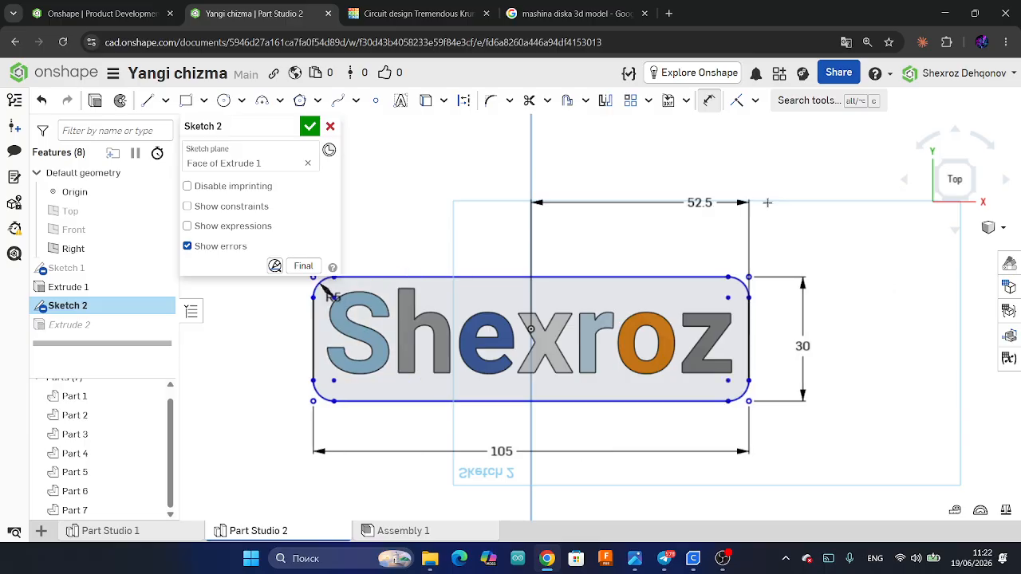
left_click(310, 126)
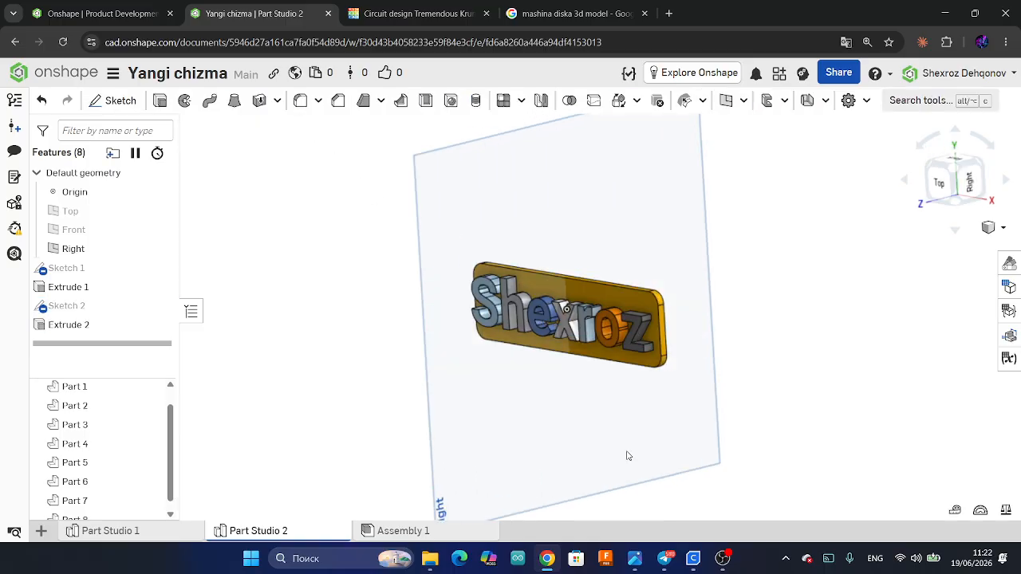
Start a new sketch on the Right plane.
right_click_drag(650, 451, 564, 437)
left_click(564, 437)
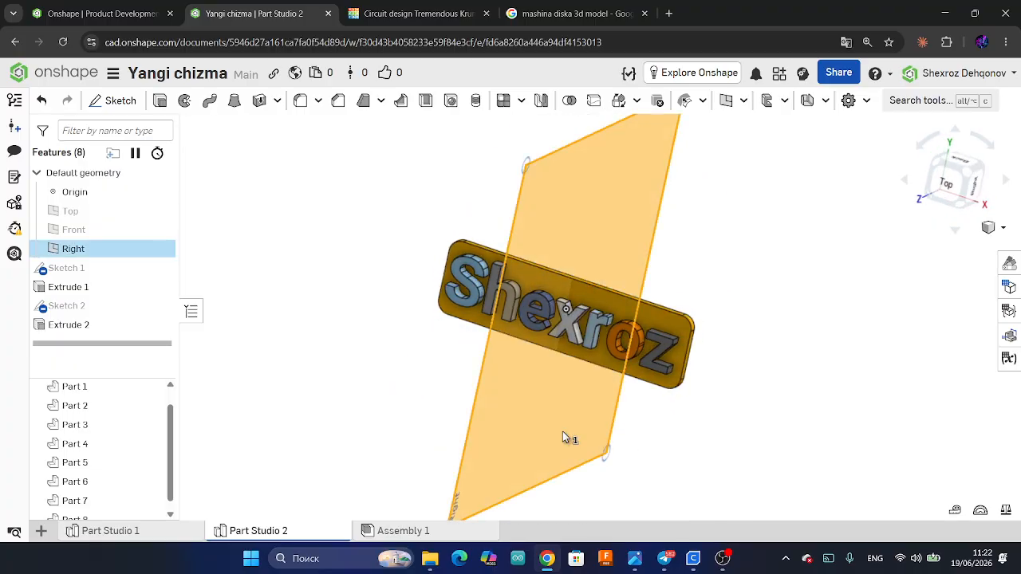
left_click(986, 185)
scroll(627, 342, "up", 5)
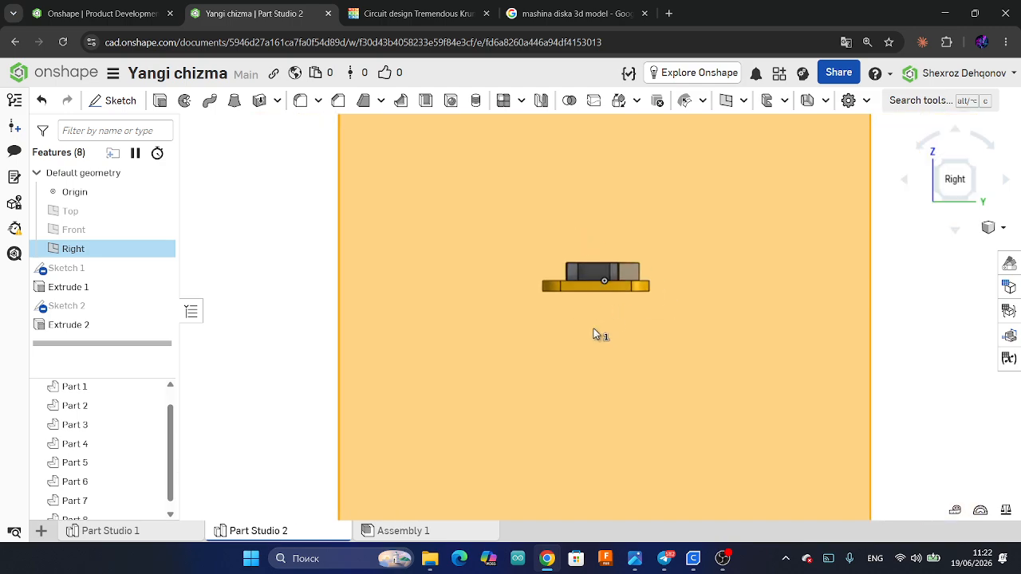
scroll(572, 310, "up", 3)
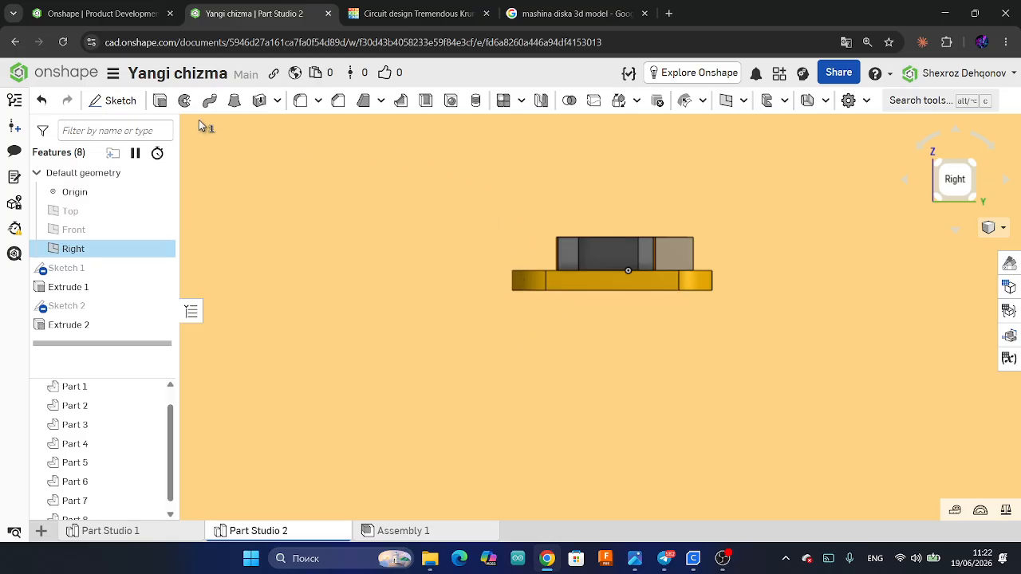
left_click(108, 100)
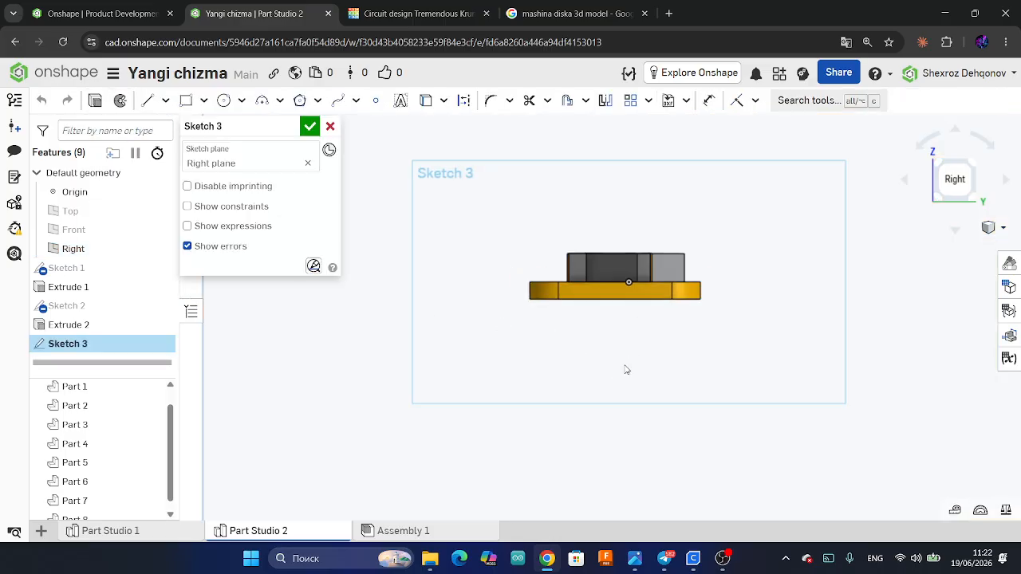
Sketch a closed slanted four-sided profile with an upper edge about 7.4 mm long, starting near the base plate's upper end corner and running downward.
scroll(526, 319, "up", 3)
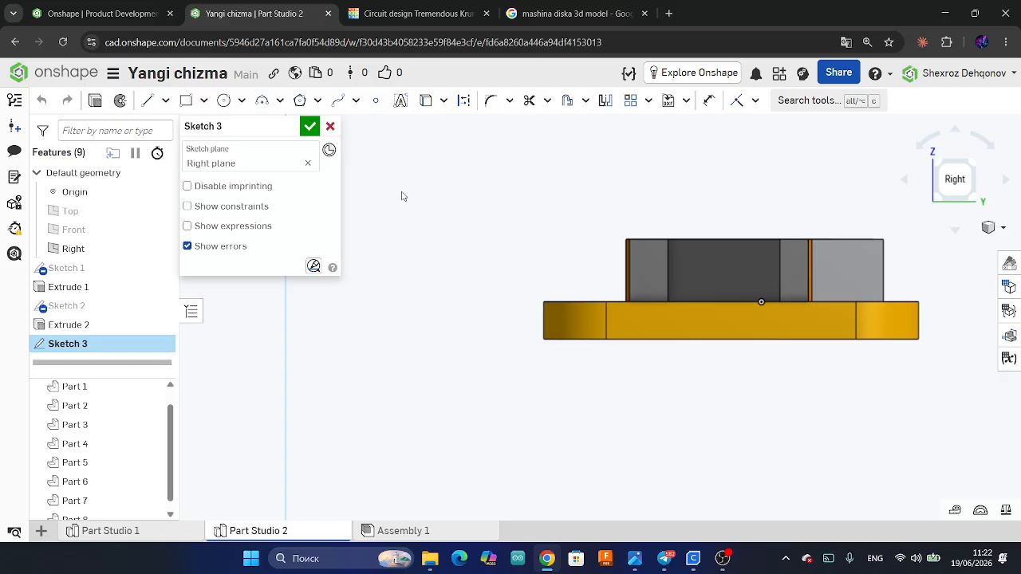
left_click(147, 101)
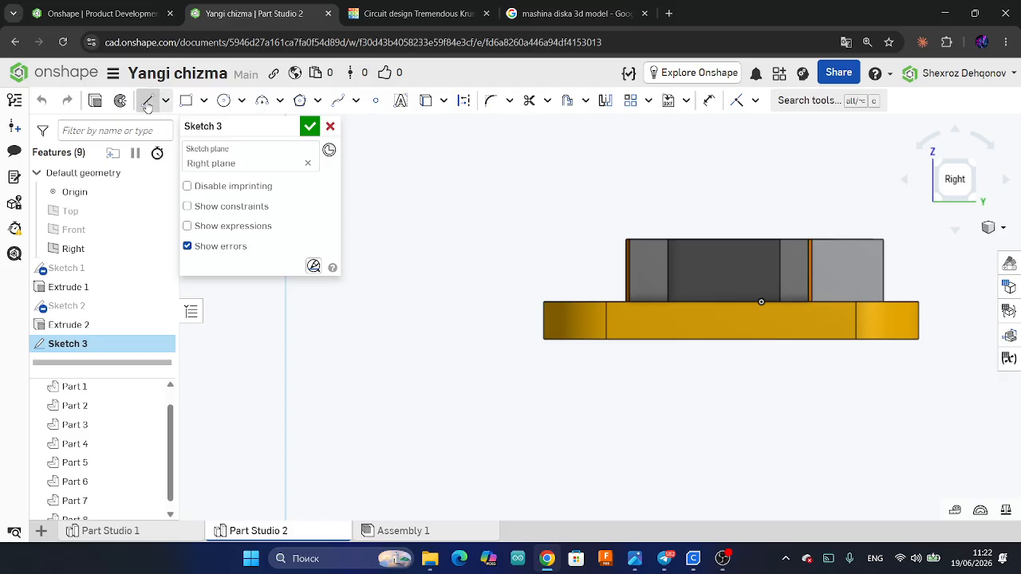
left_click(550, 303)
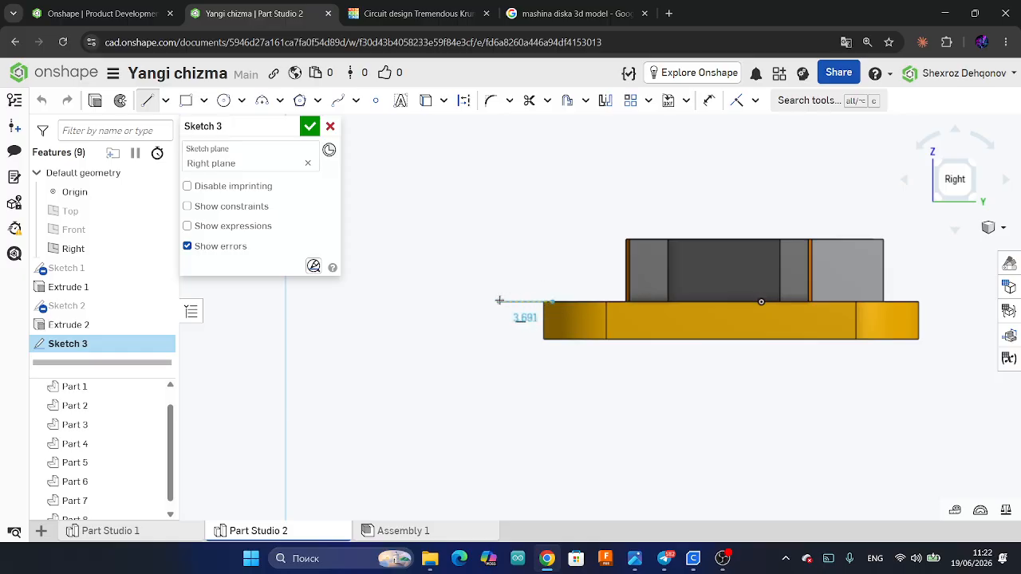
left_click(460, 301)
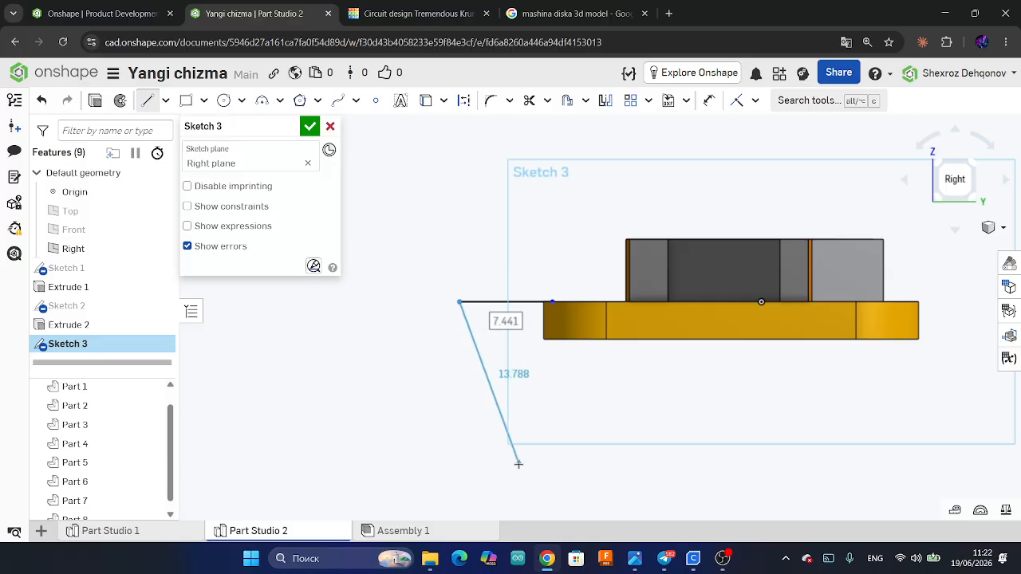
left_click(519, 464)
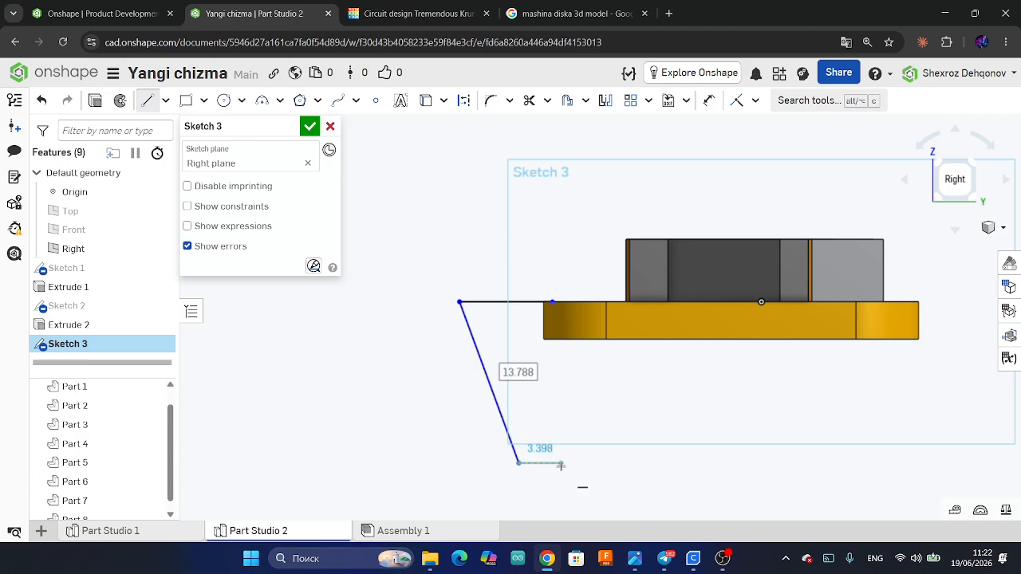
left_click(603, 462)
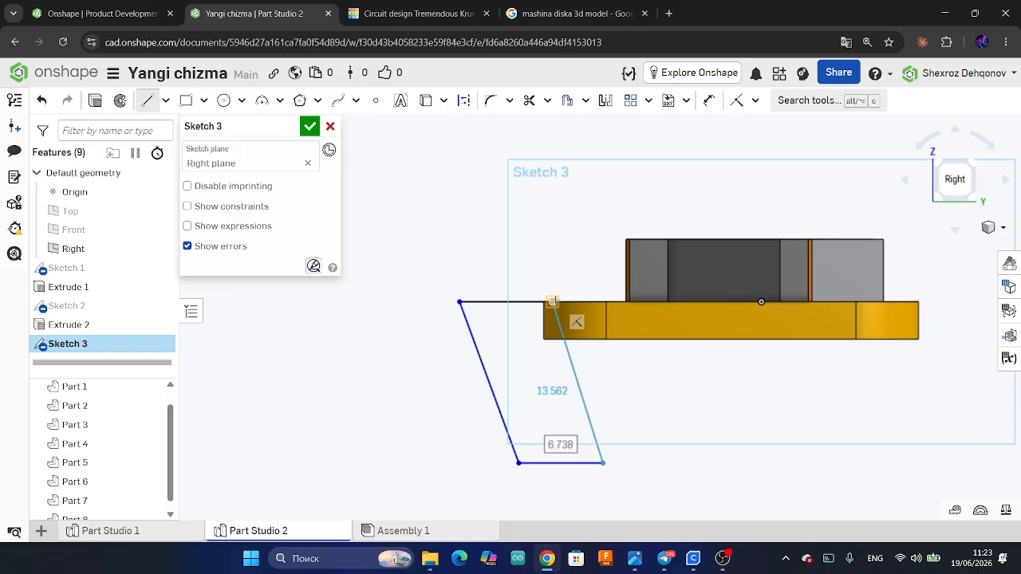
left_click(552, 302)
Dimension the angle between the profile's outer slanted side and its upper edge at 45°, and change it to 60°.
scroll(605, 331, "down", 3)
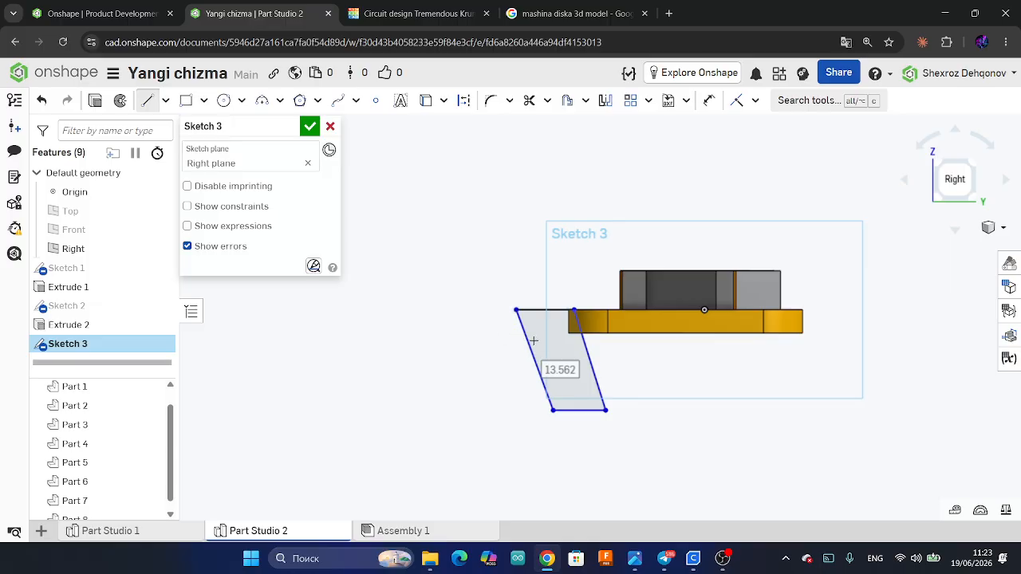
left_click(709, 99)
left_click(530, 343)
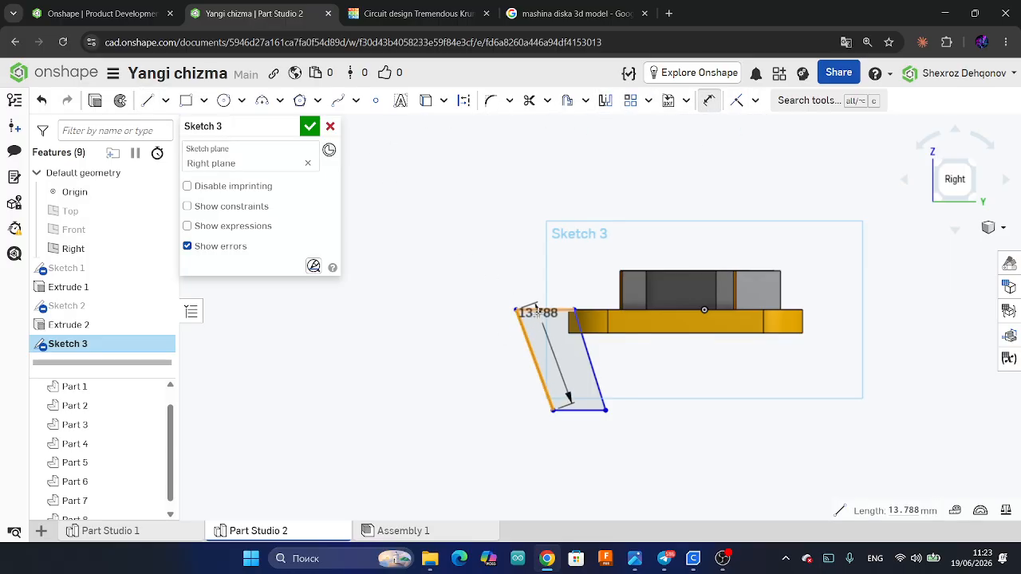
left_click(541, 310)
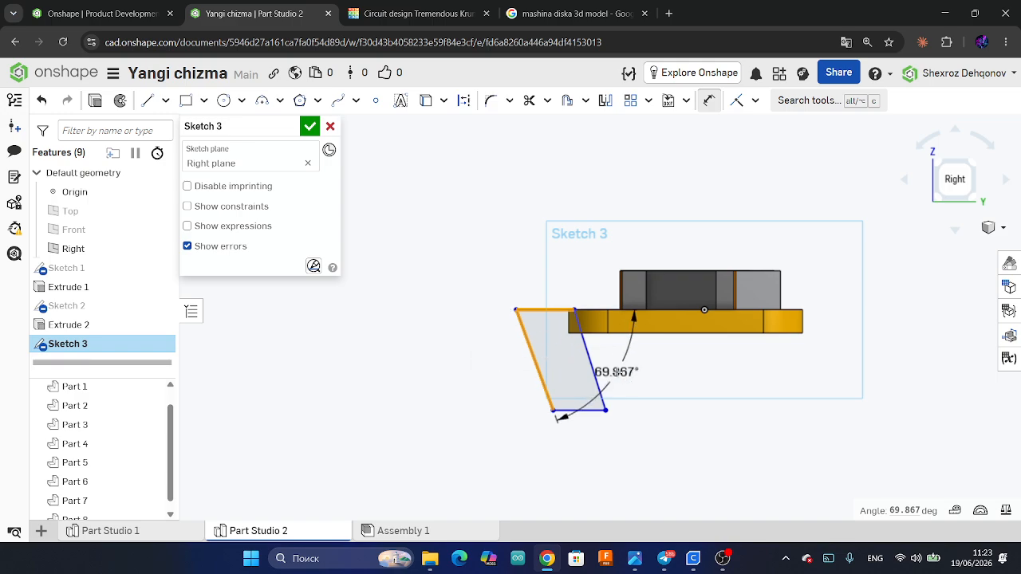
left_click(674, 387)
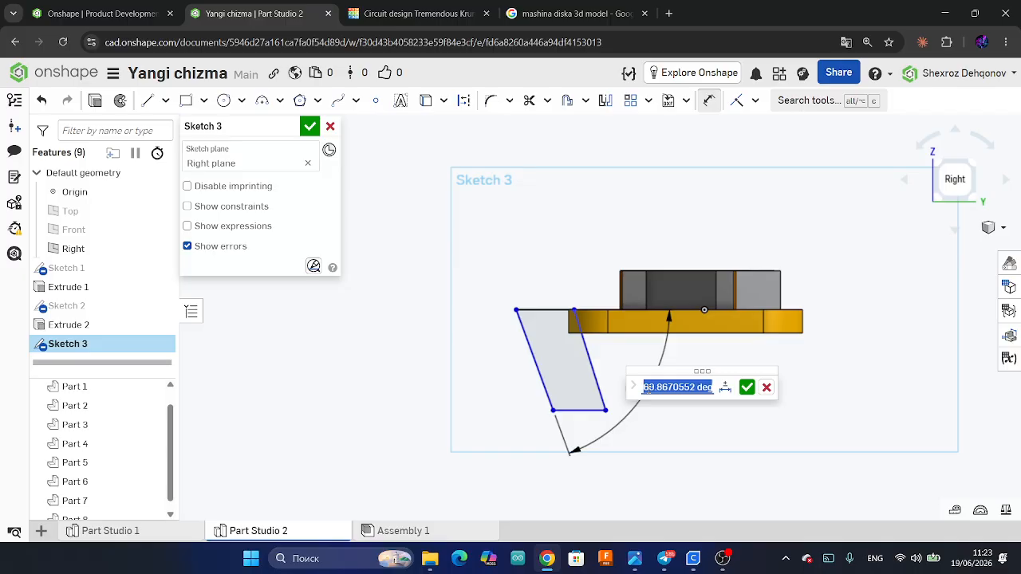
type("45")
key("Return")
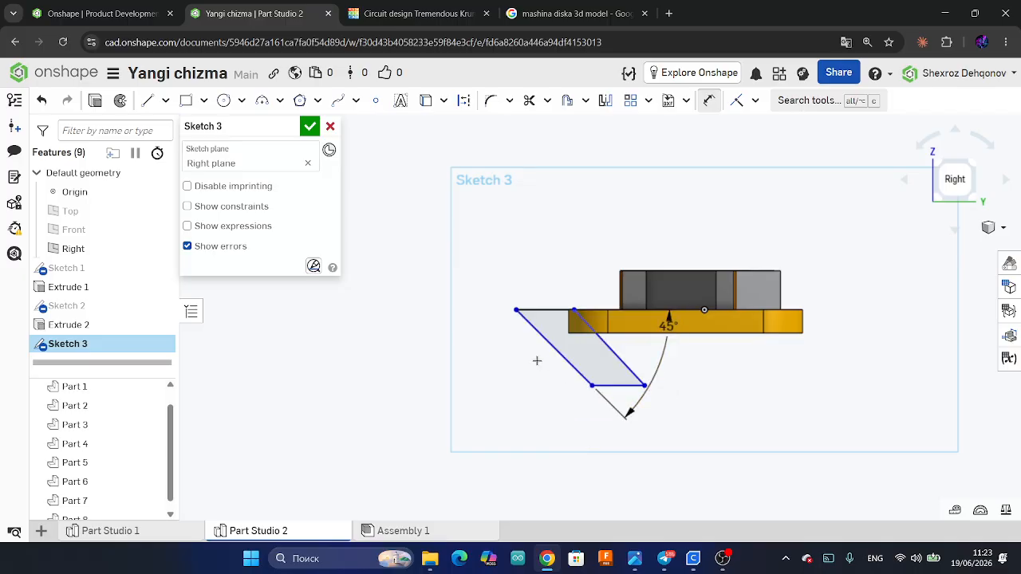
double_click(671, 326)
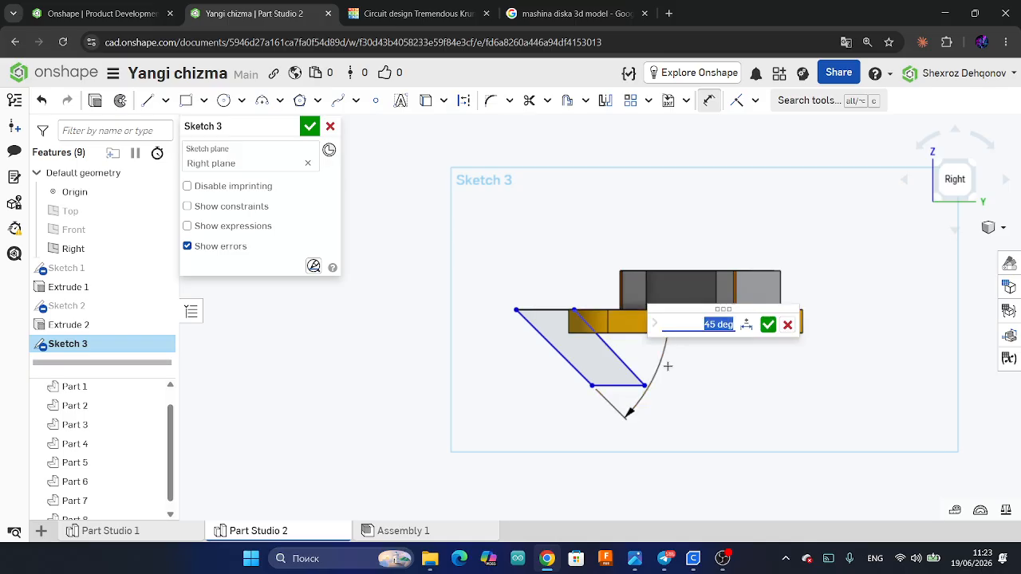
type("60")
key("Return")
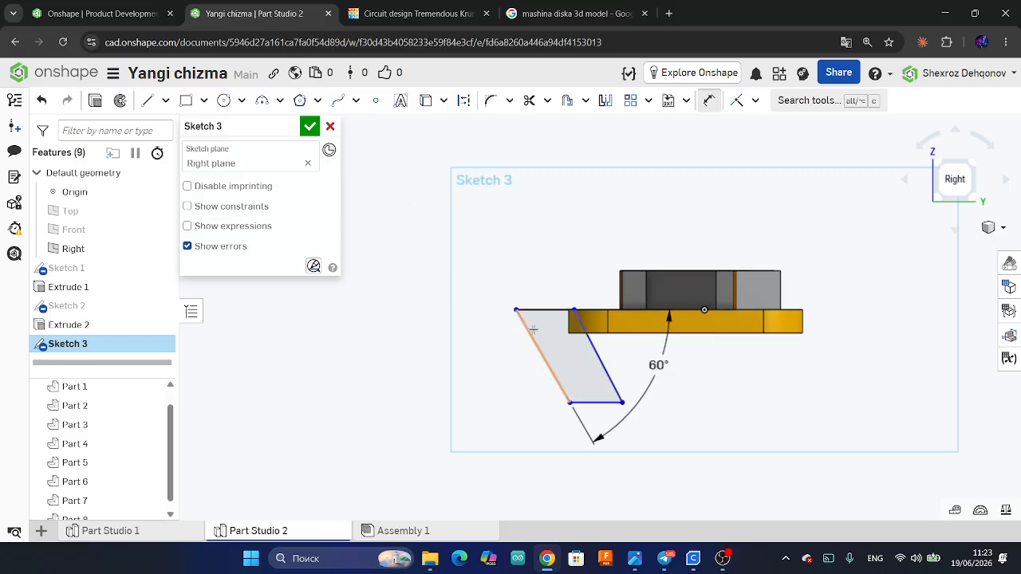
Dimension the profile's lower edge at 5 mm.
left_click(611, 402)
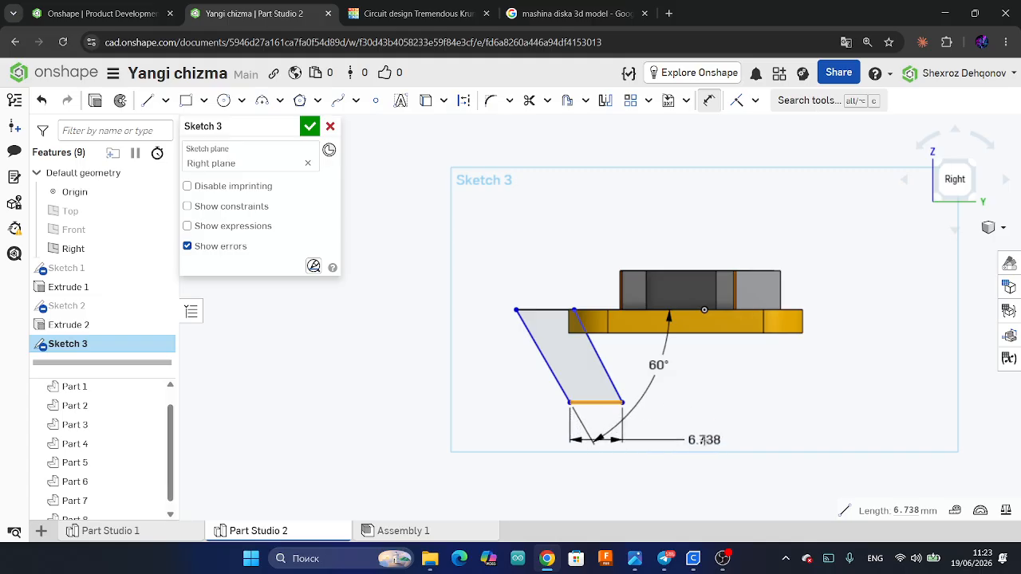
left_click(705, 438)
type("5")
key("Return")
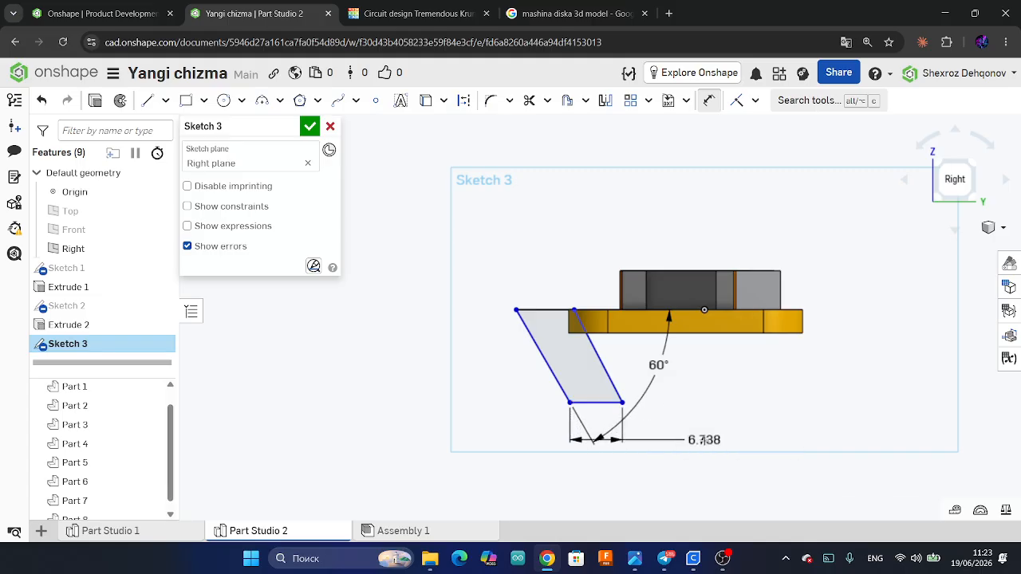
Make the profile's inner upper corner coincident with the base plate's vertical end edge.
scroll(564, 322, "up", 5)
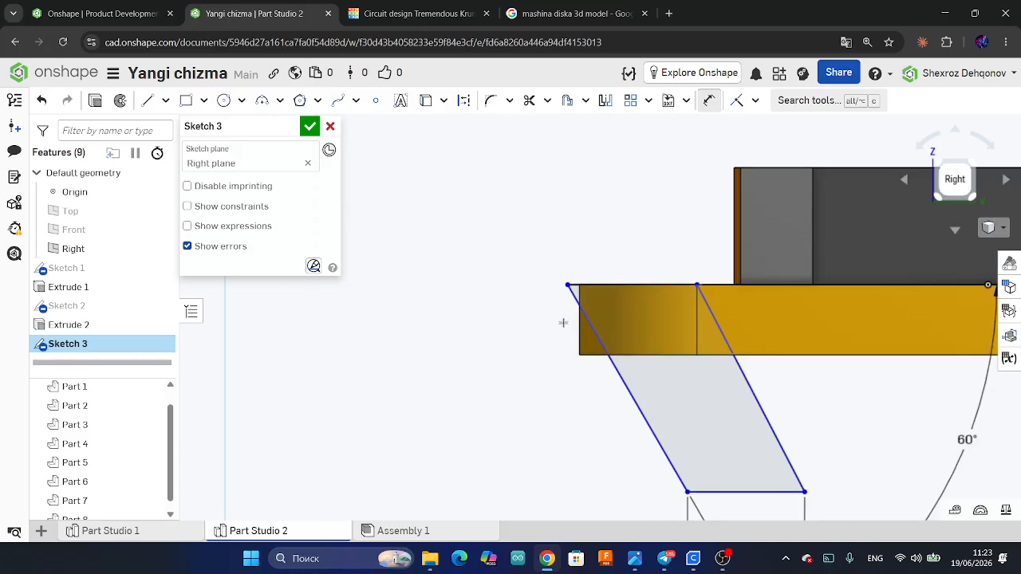
key("Escape")
left_click(697, 287)
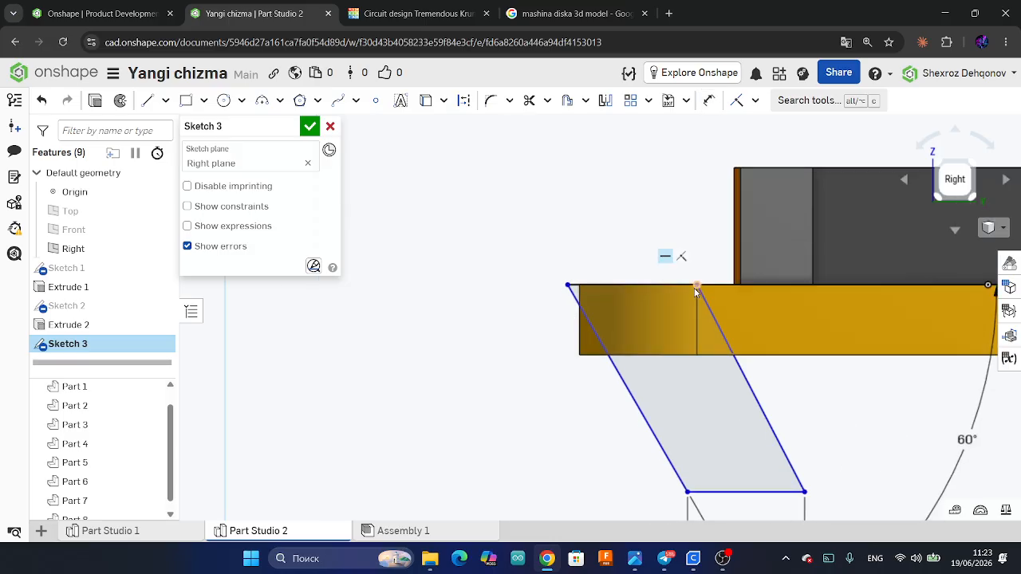
left_click(580, 302)
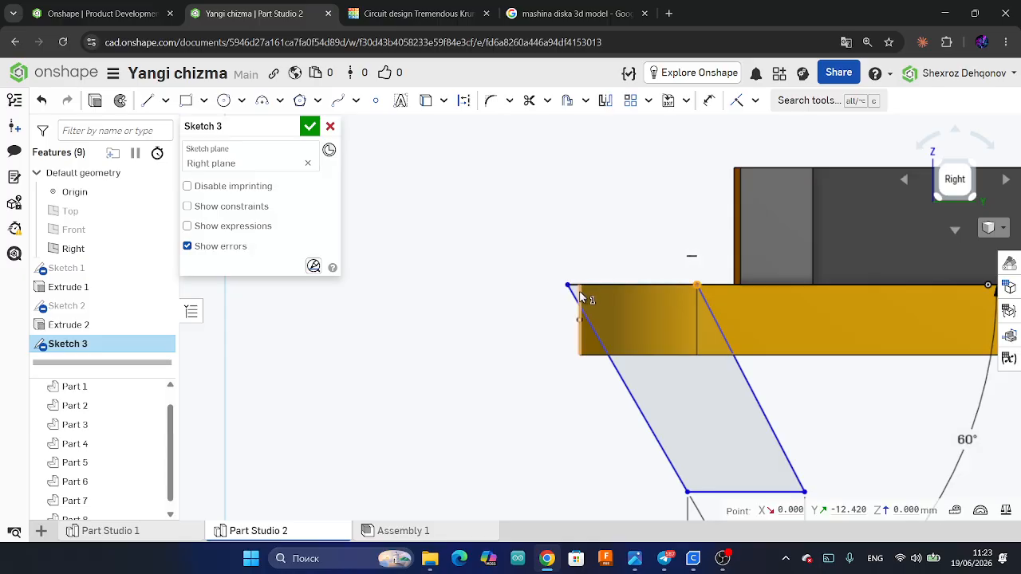
left_click(738, 101)
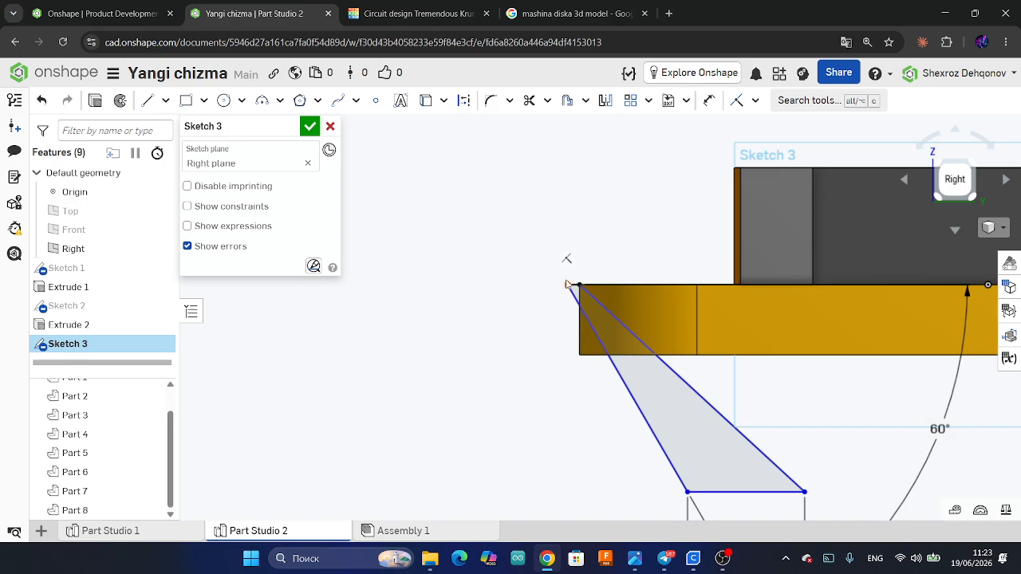
Dimension the profile's upper edge at 5 mm.
left_click(709, 100)
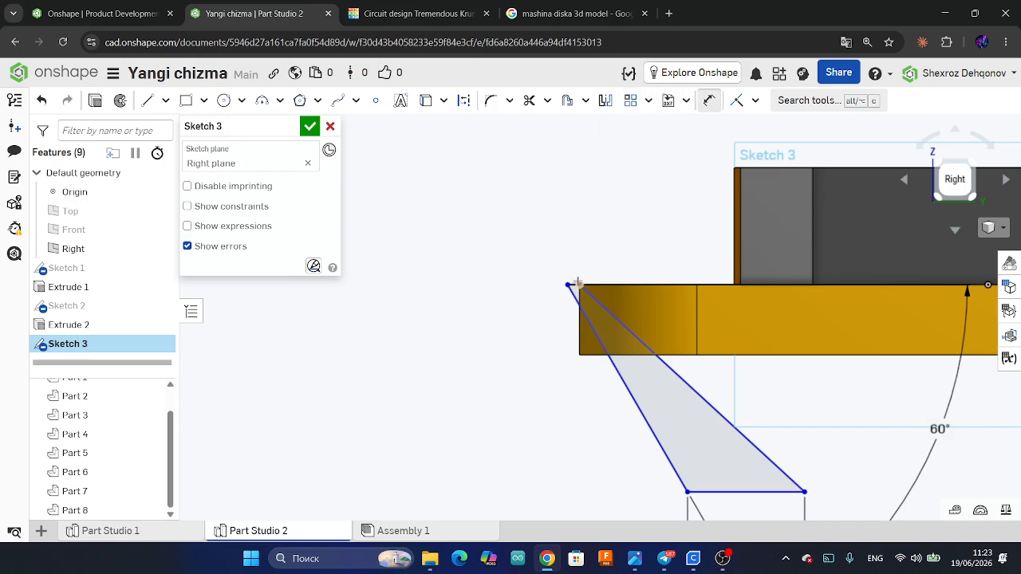
left_click(573, 284)
left_click(591, 217)
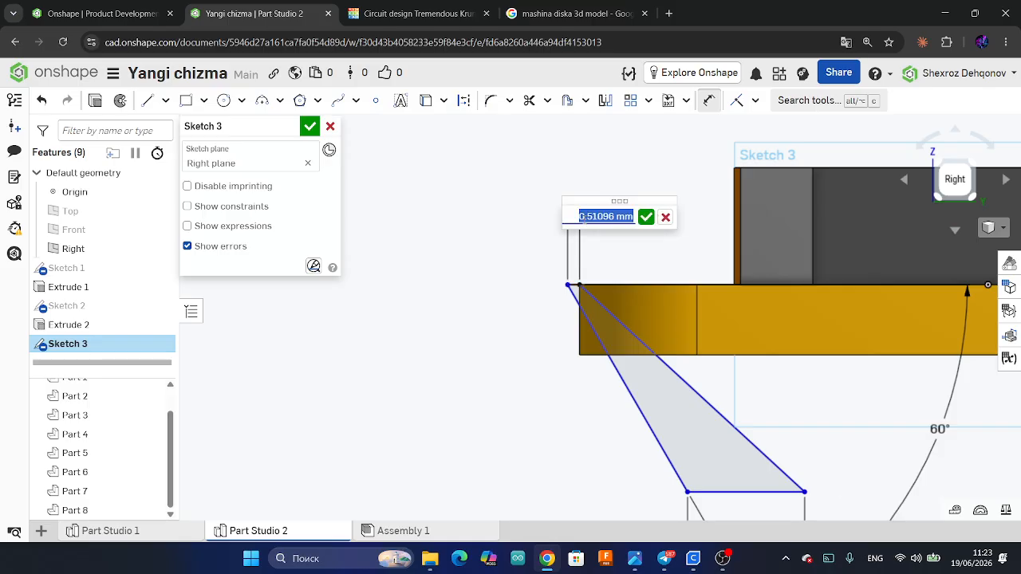
type("5")
key("Return")
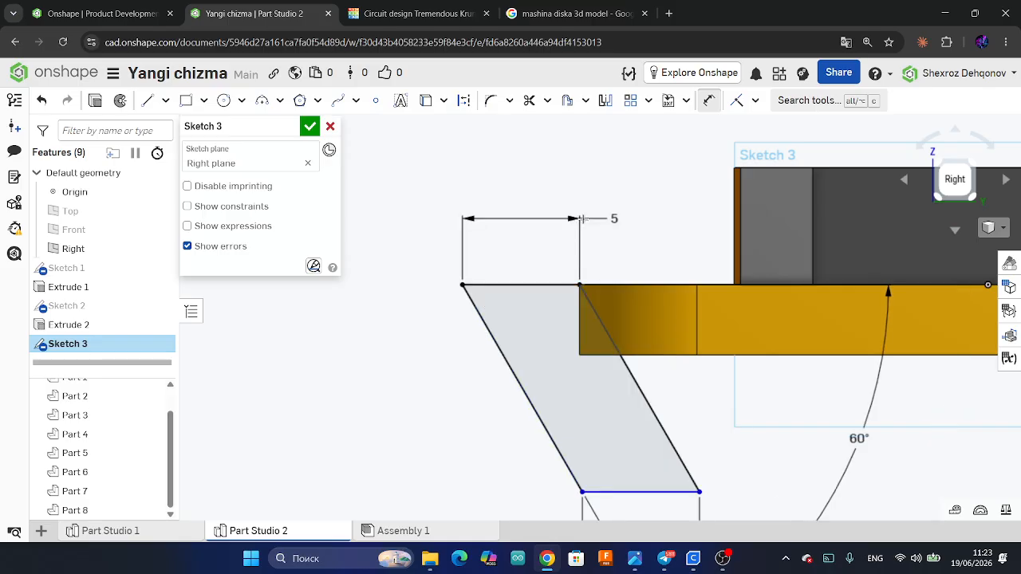
Dimension the vertical distance between the profile's upper and lower edges at 7 mm.
scroll(587, 227, "down", 2)
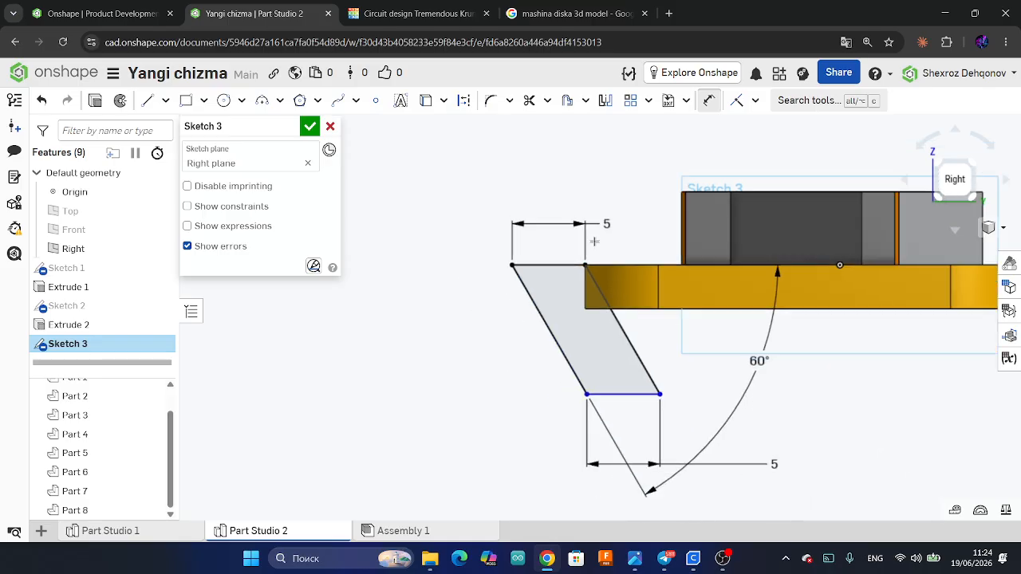
left_click(616, 396)
left_click(550, 265)
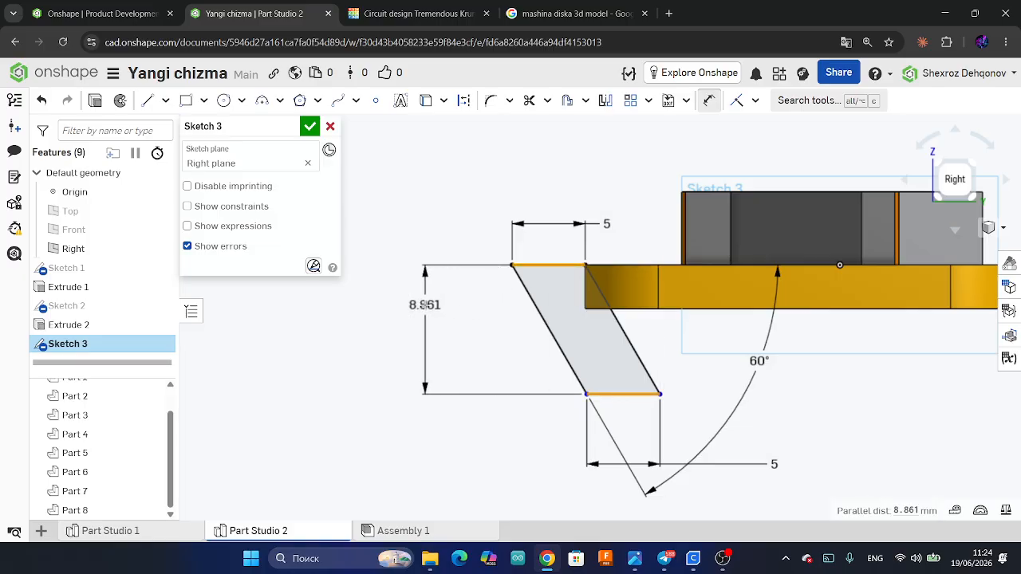
left_click(423, 333)
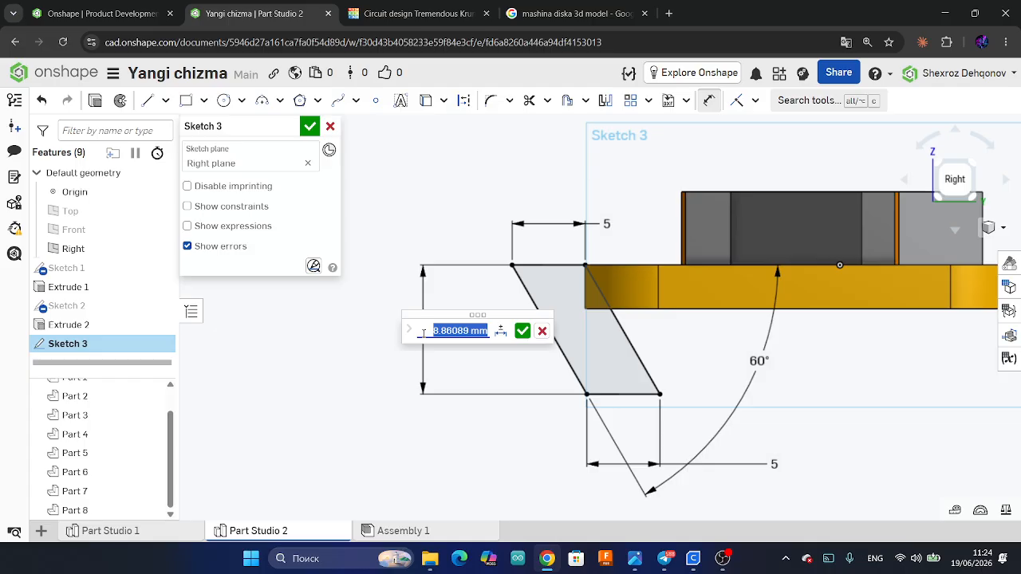
type("7")
key("Return")
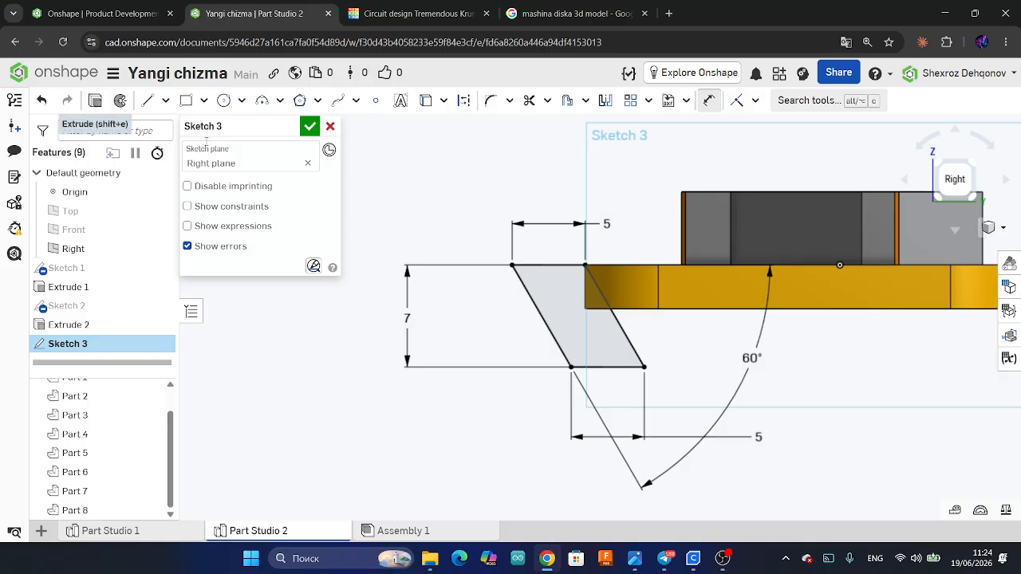
Extrude the slanted profile symmetrically to a 50 mm depth, adding it to the base plate.
scroll(740, 326, "down", 2)
right_click_drag(487, 299, 542, 338)
key("n")
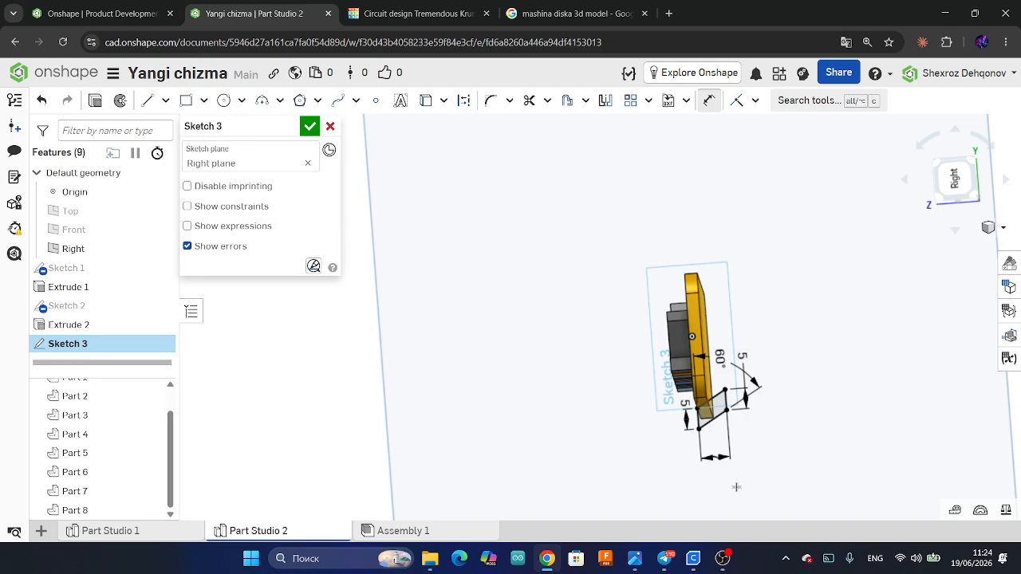
left_click(96, 103)
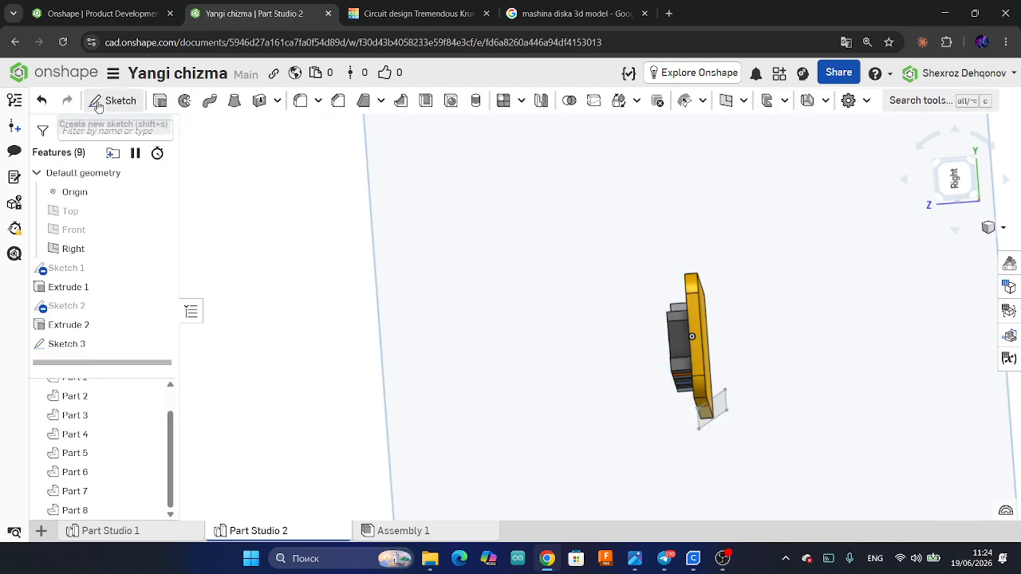
right_click_drag(593, 388, 563, 396)
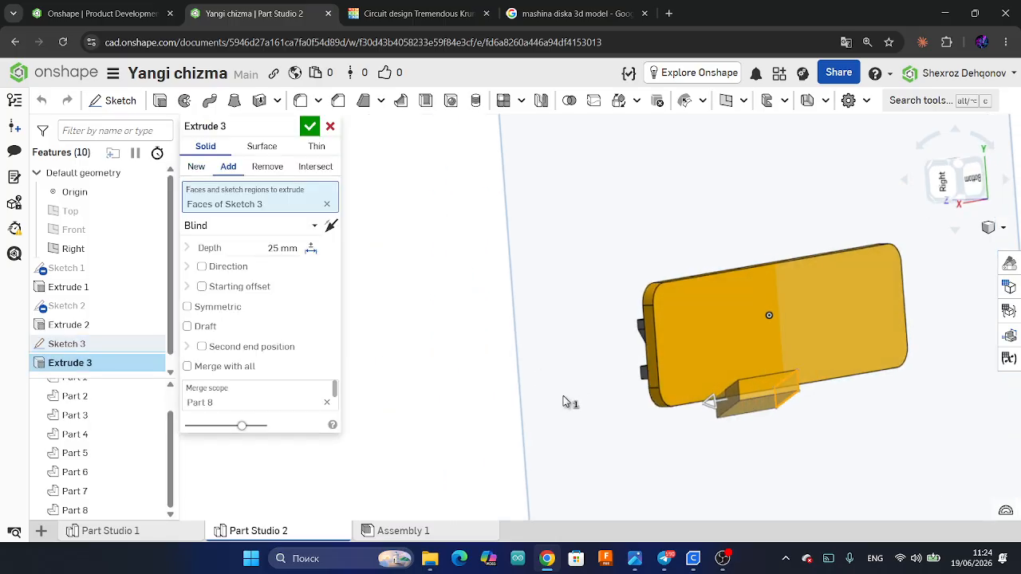
left_click(187, 306)
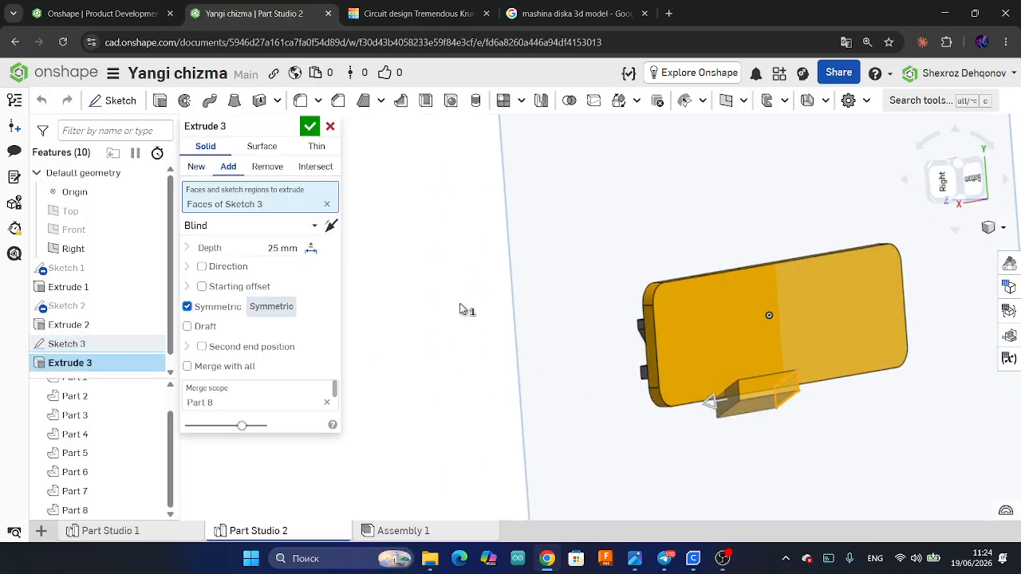
left_click(250, 249)
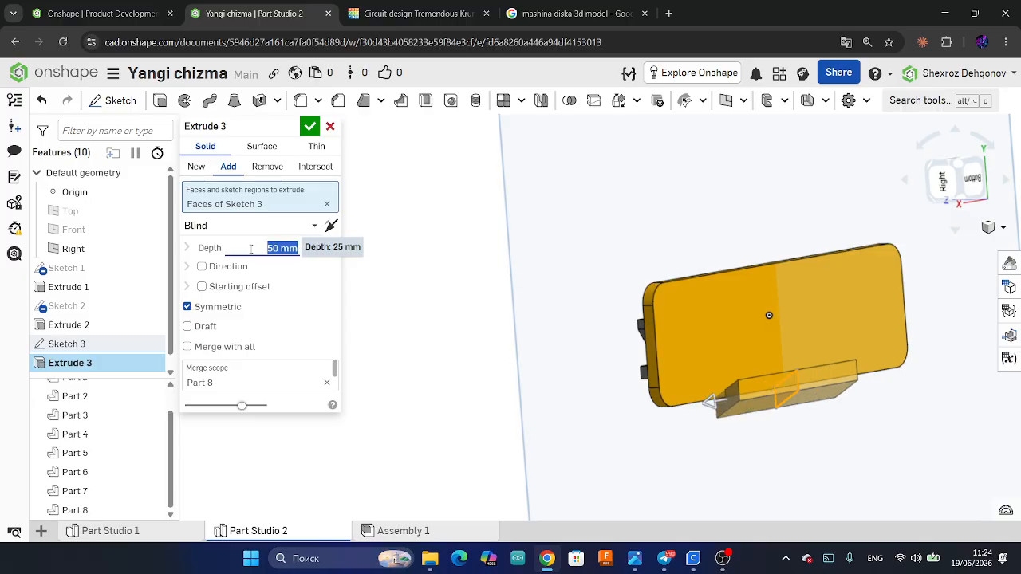
left_click(311, 127)
Reopen the slanted profile's sketch, set its height to 10 mm and accept the sketch.
right_click_drag(722, 294, 827, 345)
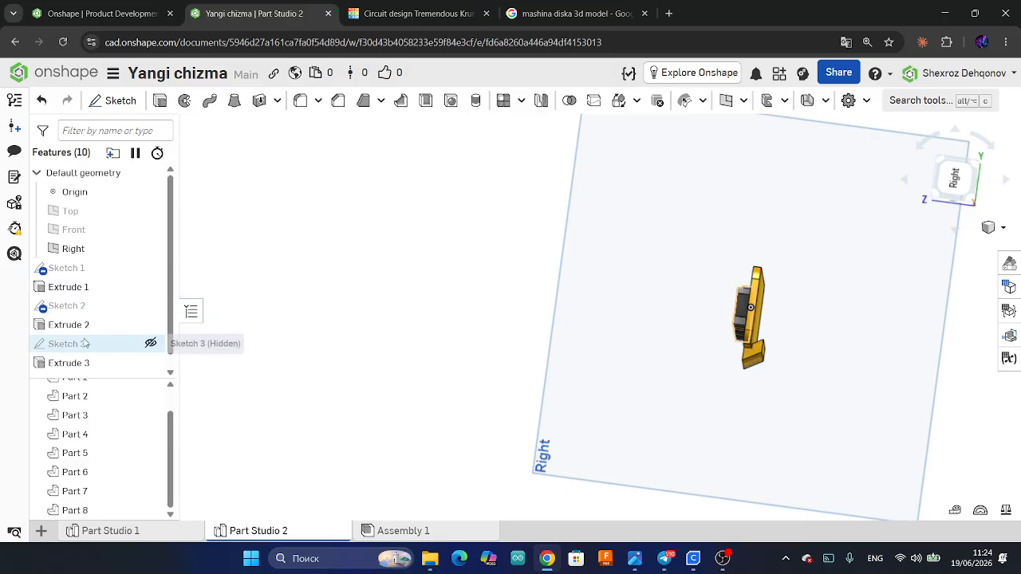
double_click(112, 344)
scroll(786, 382, "up", 10)
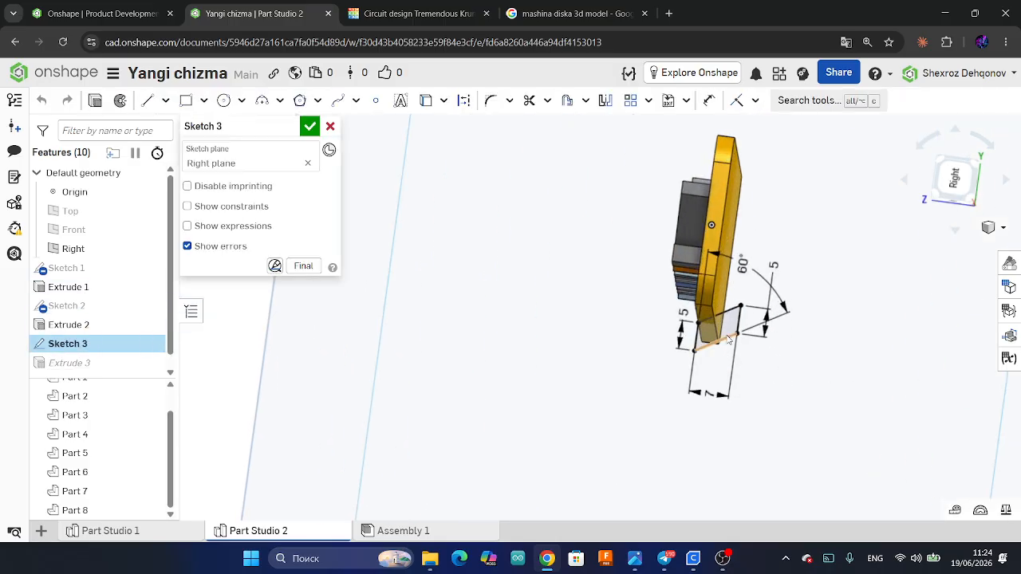
double_click(671, 515)
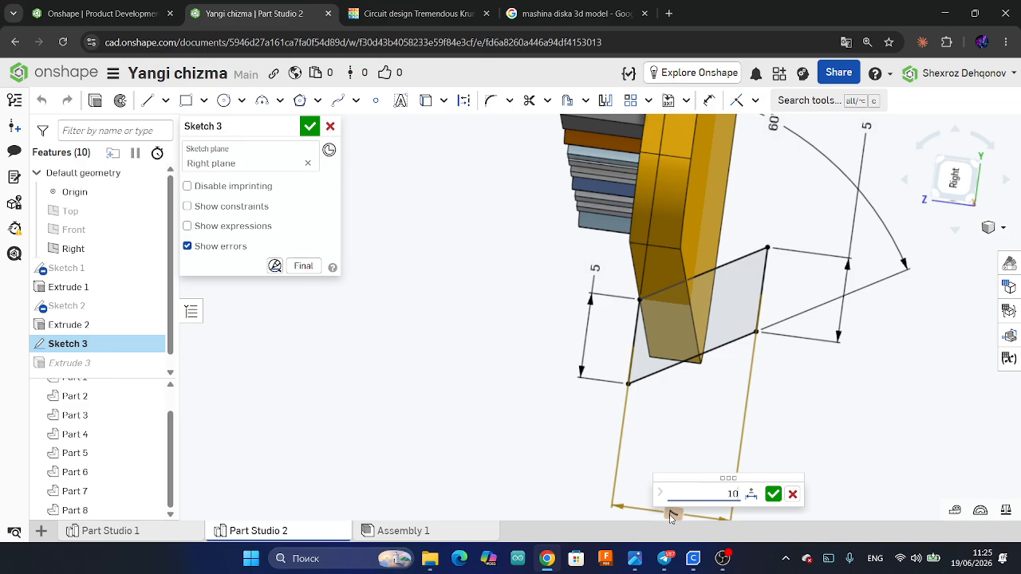
type("10")
key("Return")
left_click(310, 126)
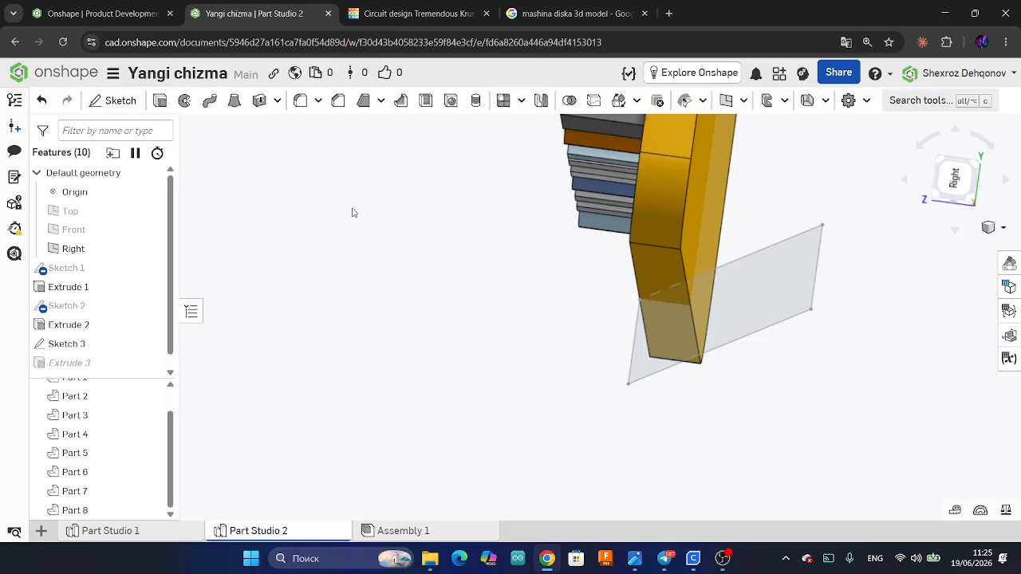
scroll(611, 384, "down", 3)
scroll(744, 379, "down", 4)
right_click_drag(742, 381, 442, 399)
double_click(111, 344)
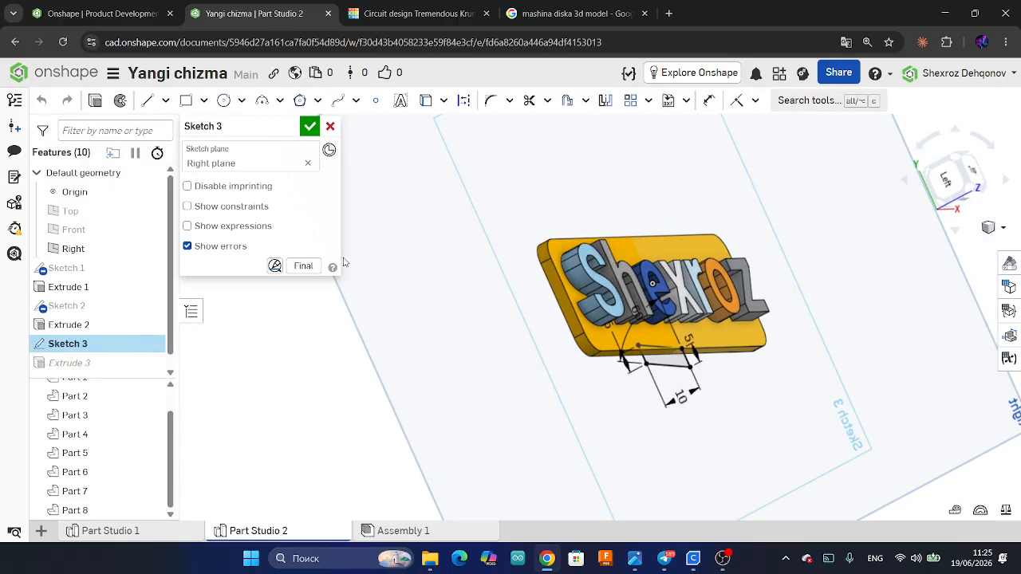
left_click(311, 126)
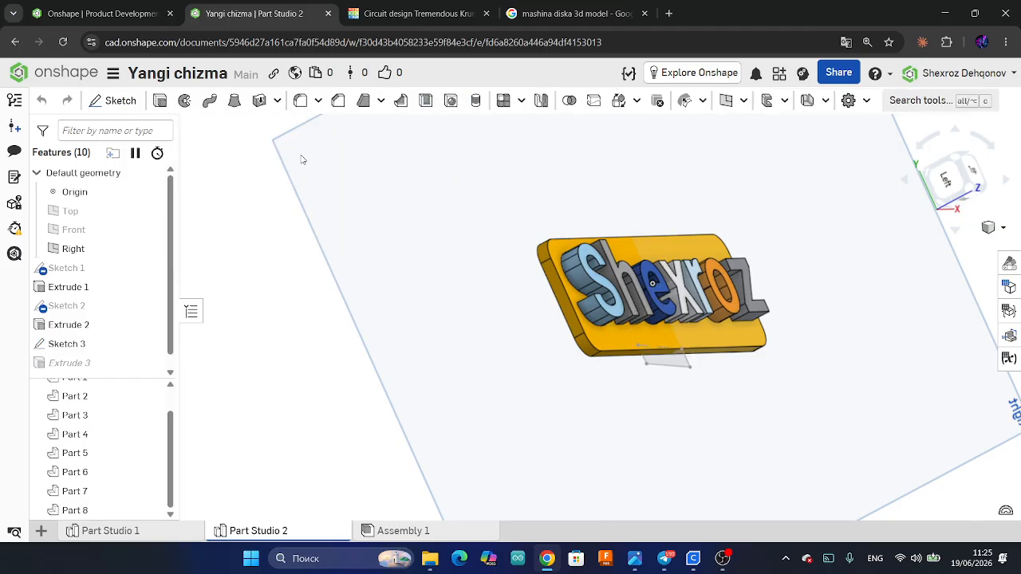
double_click(91, 365)
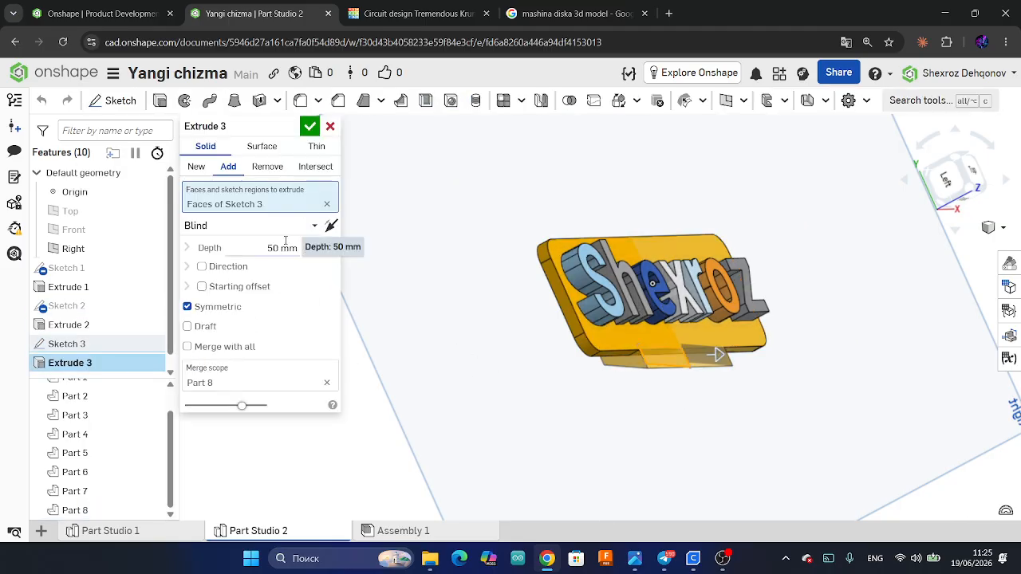
left_click(256, 248)
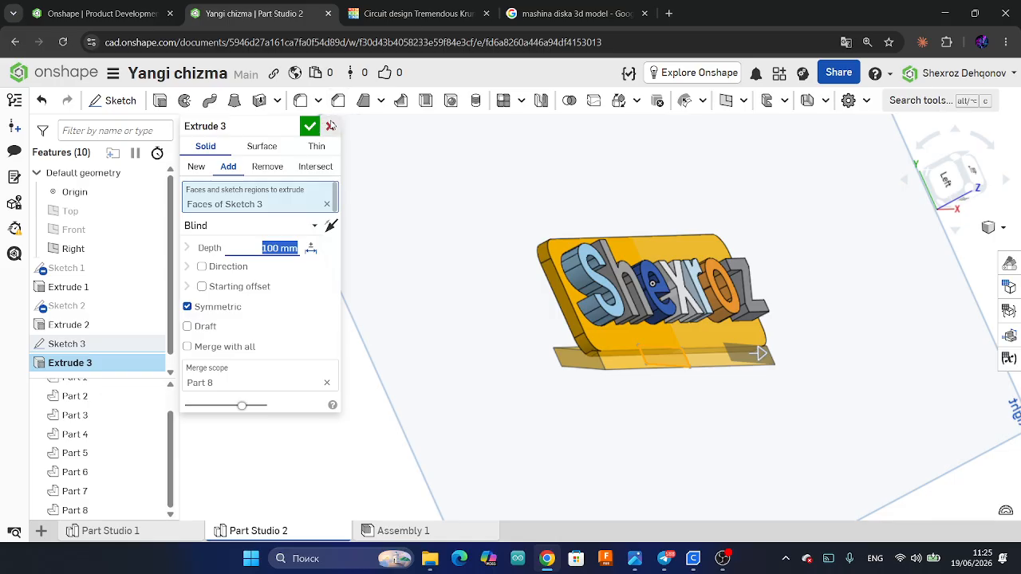
left_click(333, 132)
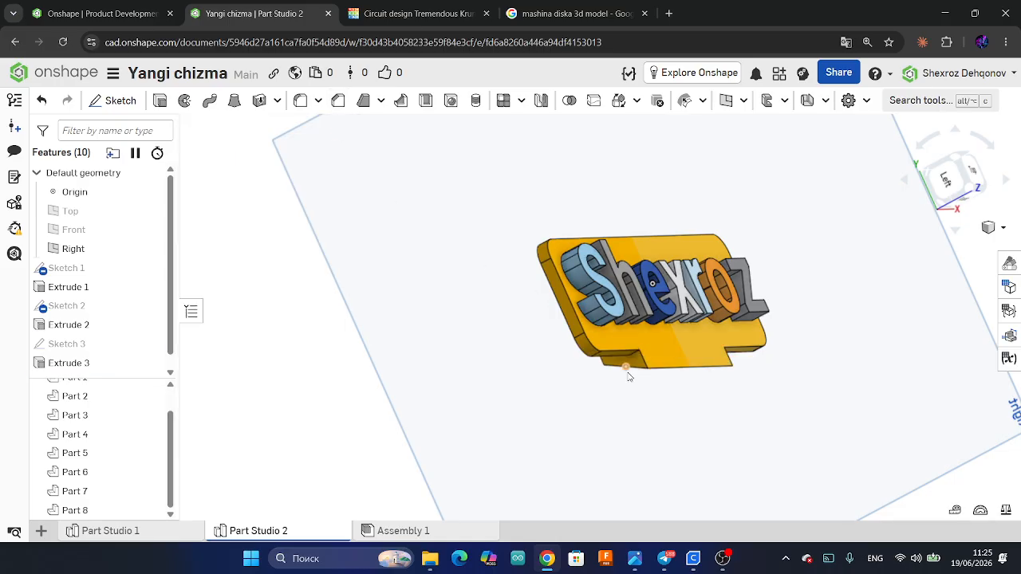
Reopen the slanted foot profile's sketch, set its height to 25 mm and accept the sketch.
scroll(629, 373, "down", 2)
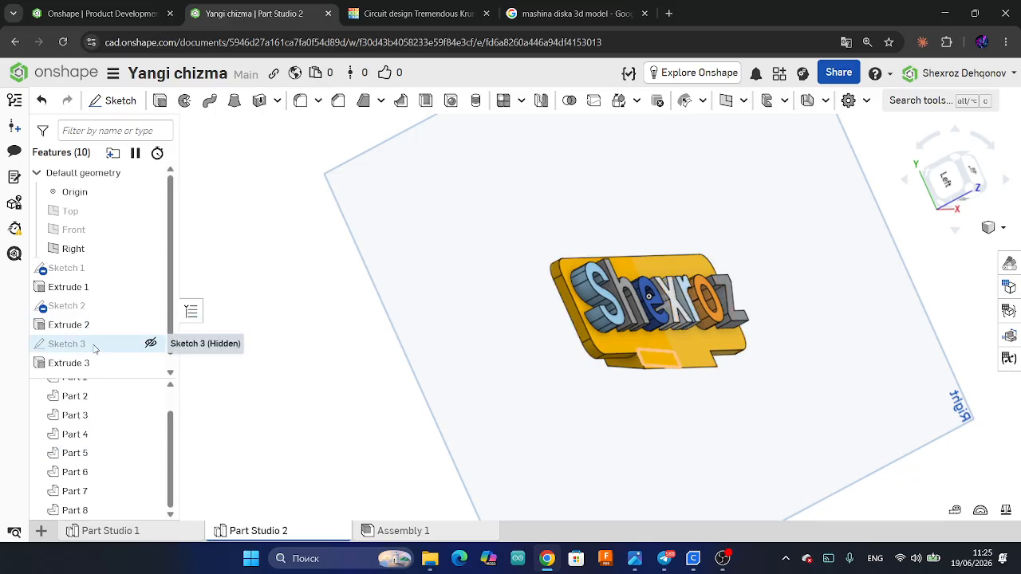
double_click(144, 343)
double_click(674, 391)
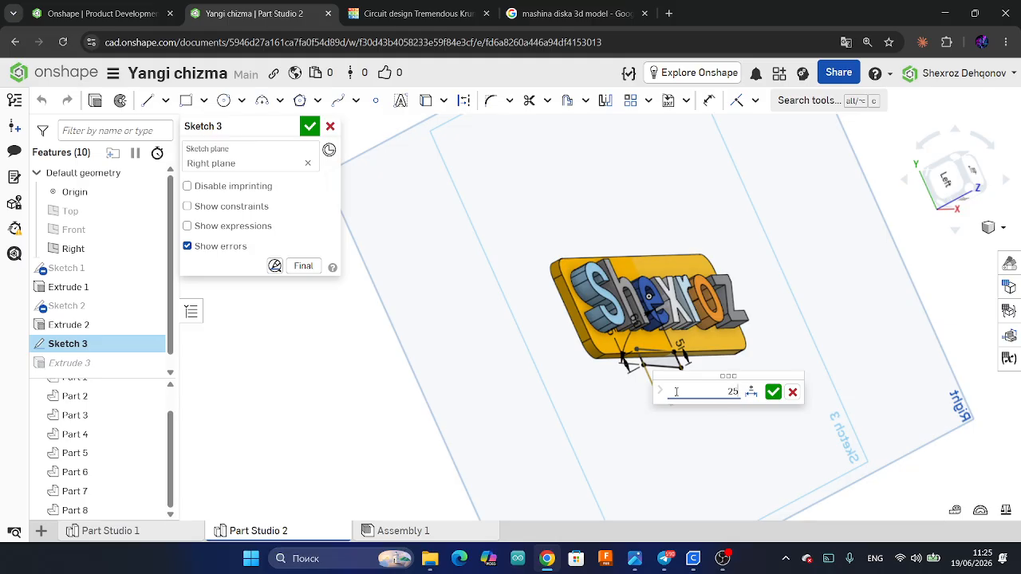
key("Return")
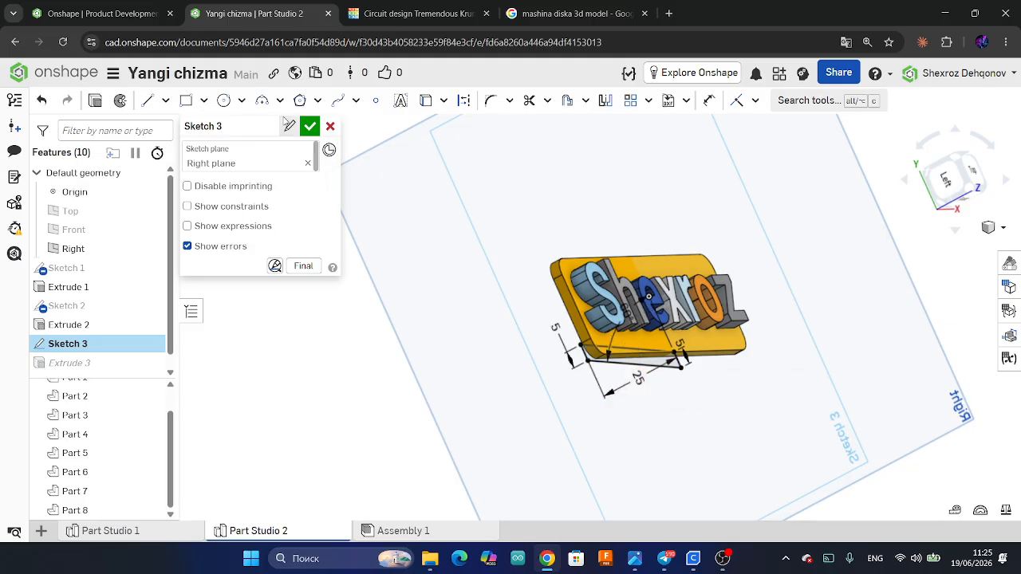
left_click(309, 126)
mouse_move(474, 386)
right_mouse_down()
mouse_move(582, 403)
mouse_move(722, 396)
mouse_move(711, 407)
mouse_move(709, 383)
mouse_move(719, 400)
mouse_move(655, 415)
right_mouse_up()
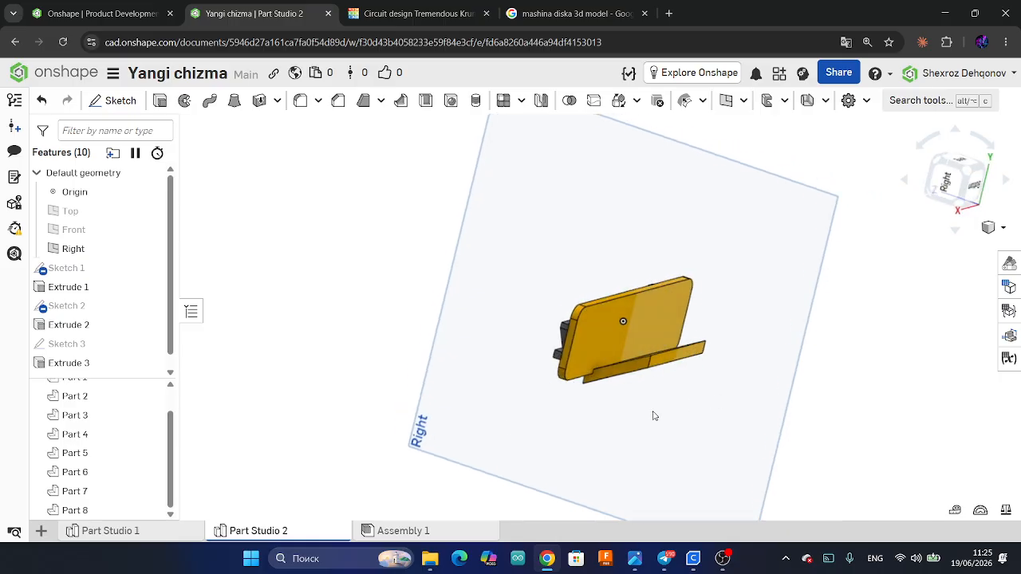
Reopen the slanted foot profile's sketch, set its height to 15 mm and accept the sketch.
double_click(85, 344)
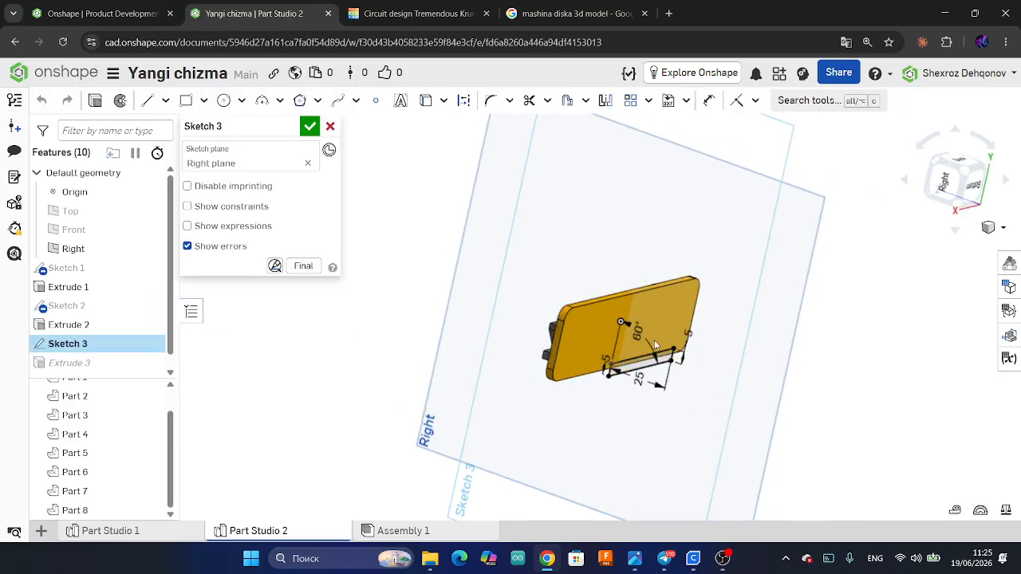
double_click(636, 380)
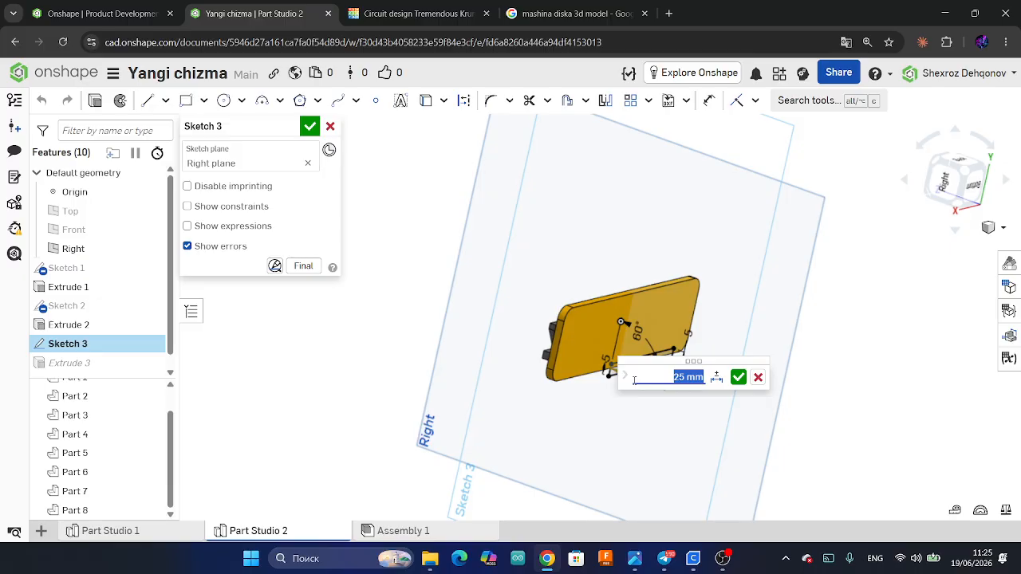
key("Return")
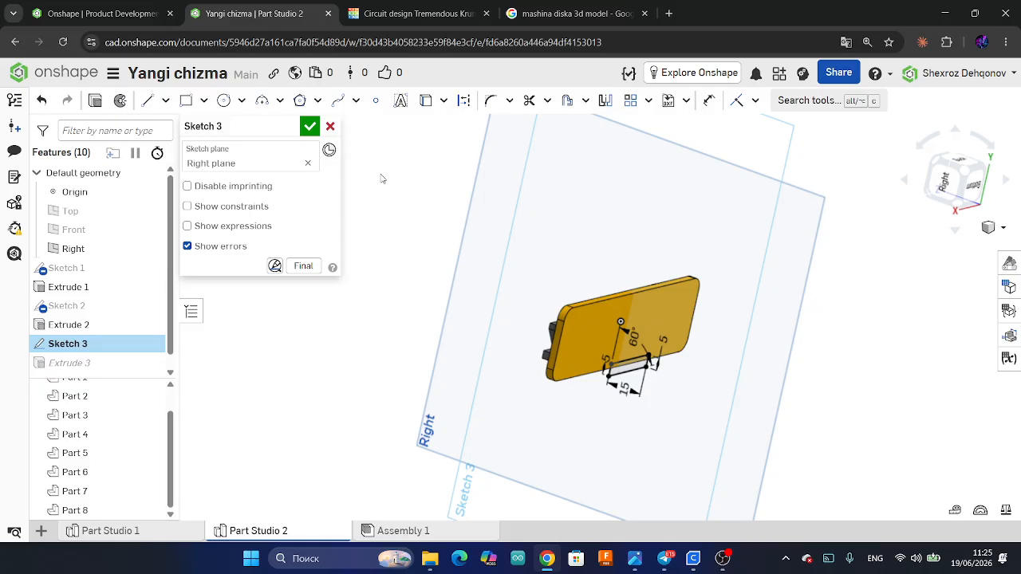
left_click(308, 126)
key("n")
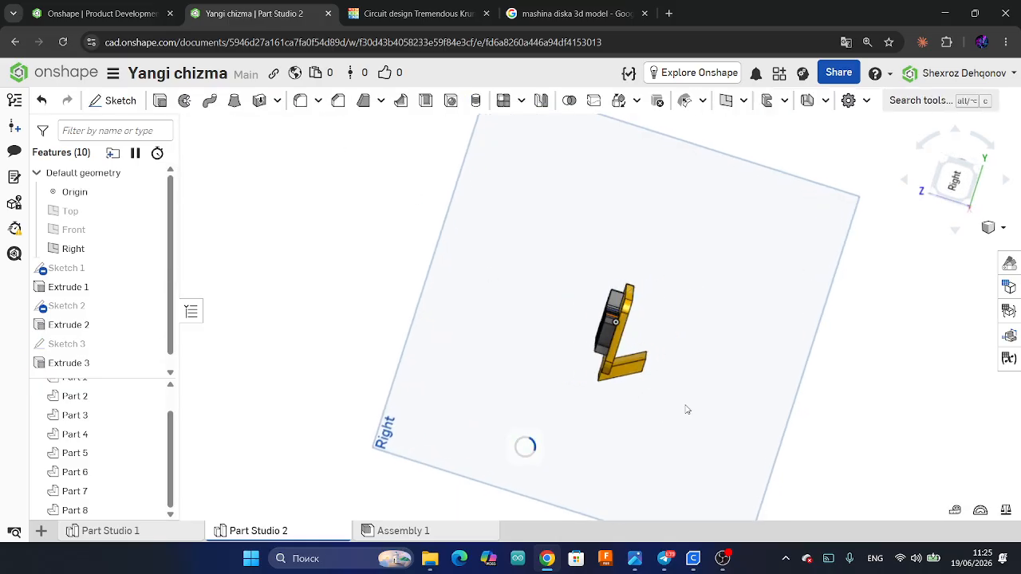
right_click_drag(687, 400, 772, 397)
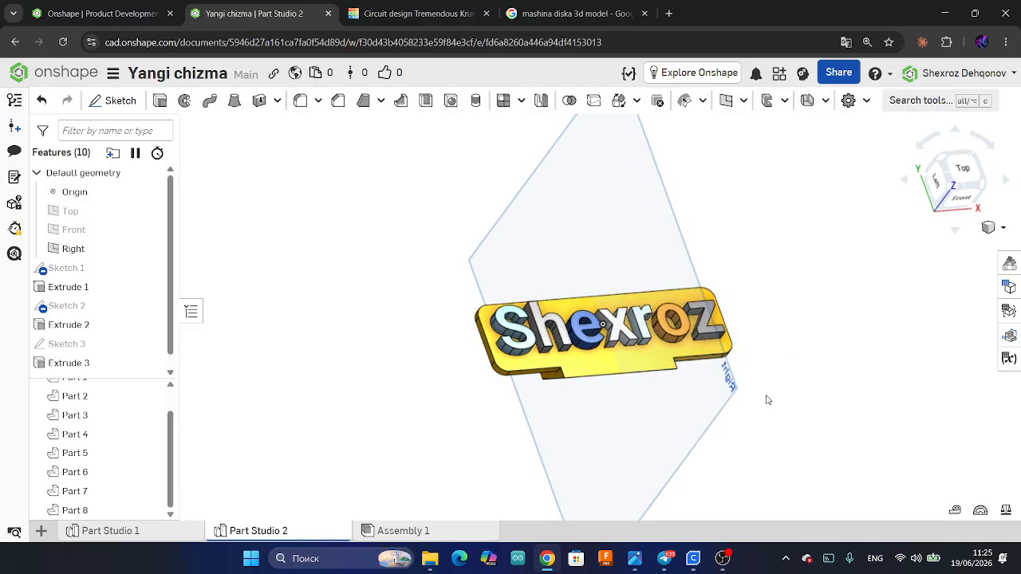
Hide the Right plane and examine the nameplate from the front at an angle.
scroll(768, 400, "down", 2)
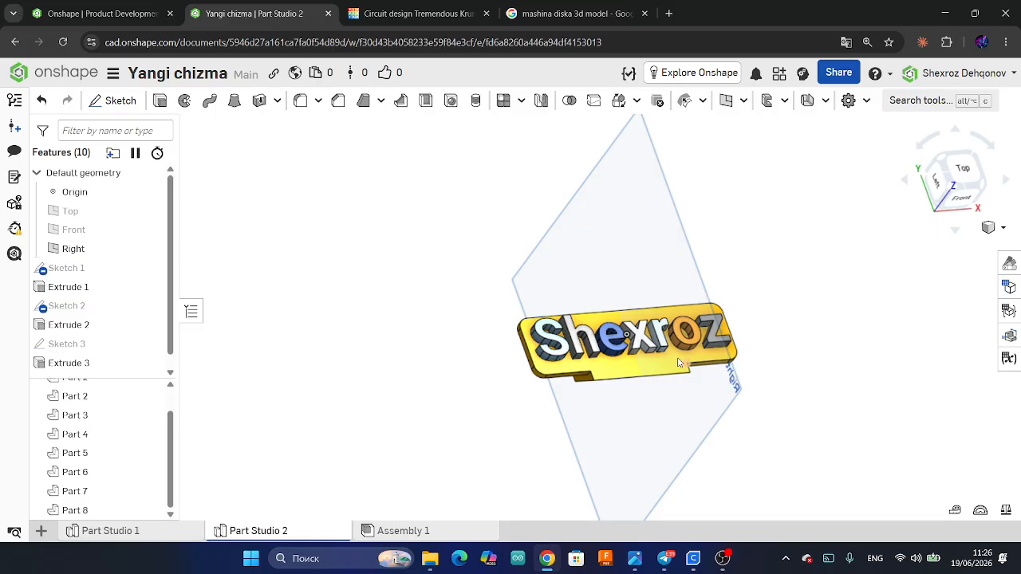
scroll(718, 335, "down", 1)
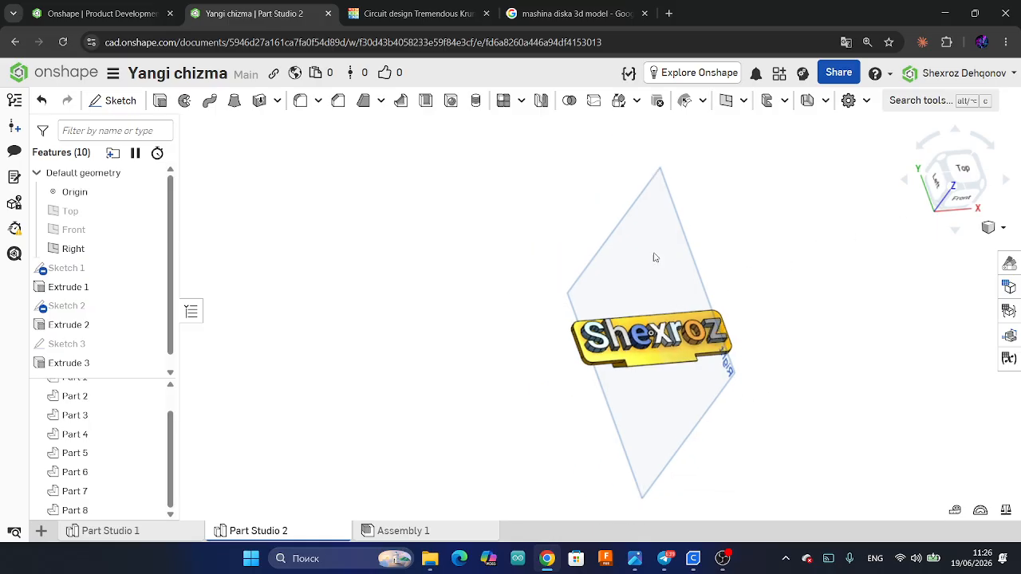
left_click(151, 249)
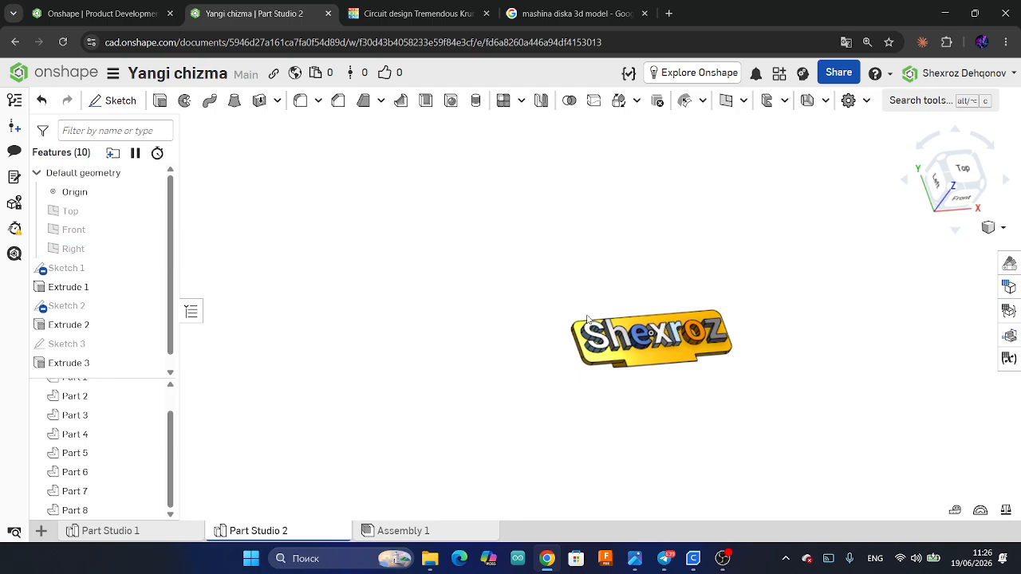
scroll(677, 365, "up", 4)
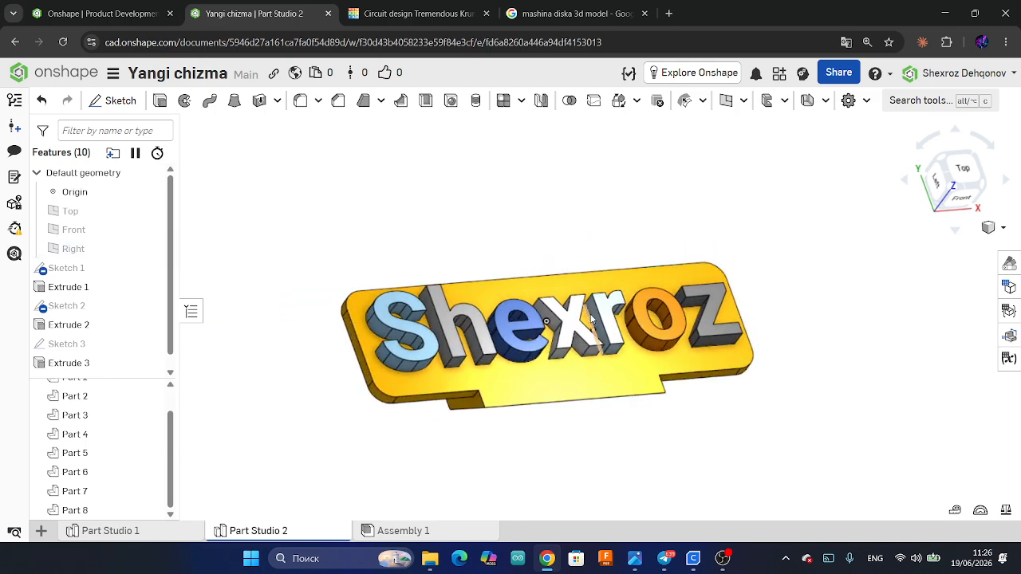
right_click_drag(707, 429, 733, 420)
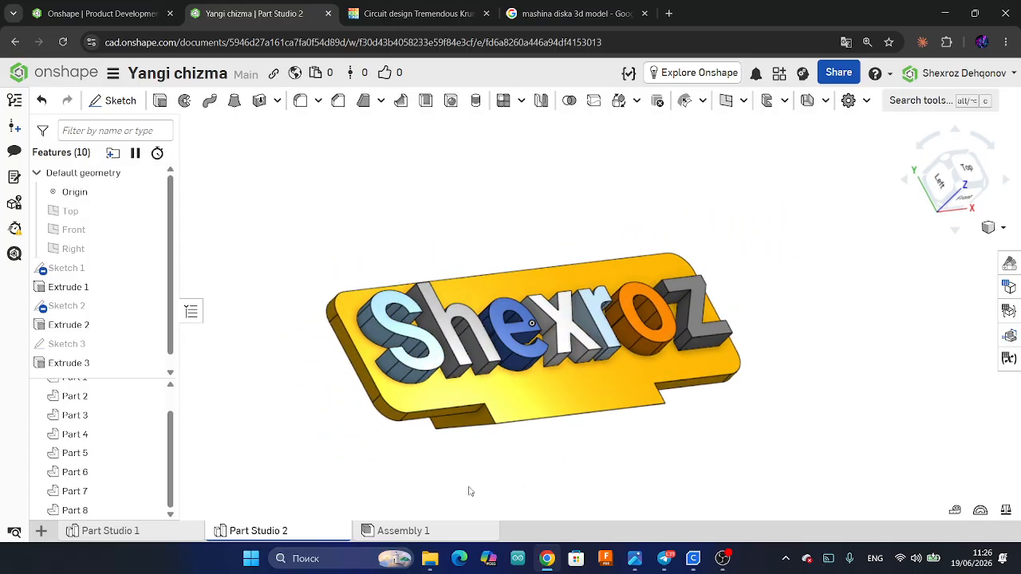
Export Part Studio 2 as a binary STL in millimetres with medium resolution, naming the file Ism.
right_click(281, 540)
left_click(276, 513)
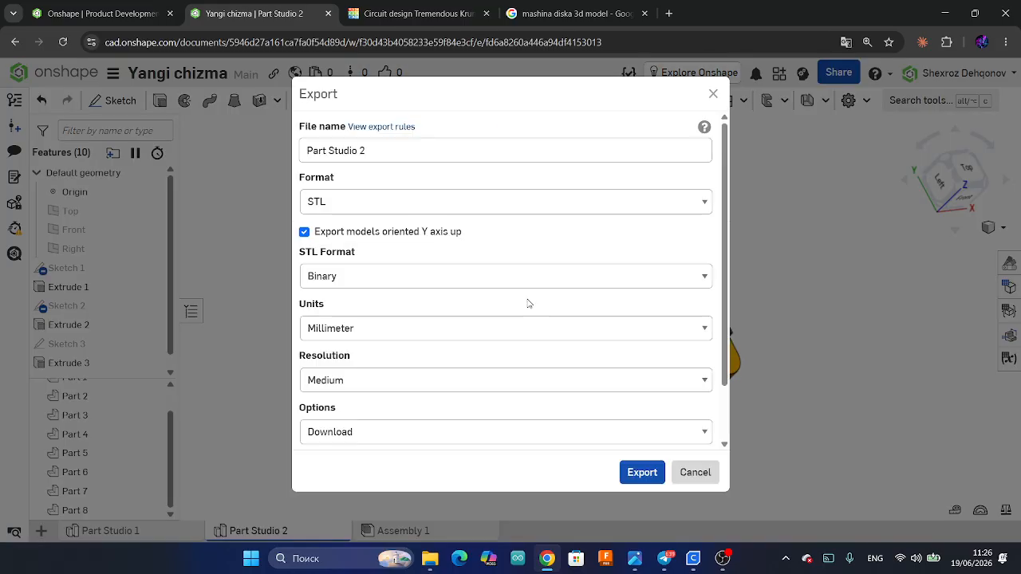
scroll(405, 350, "down", 1)
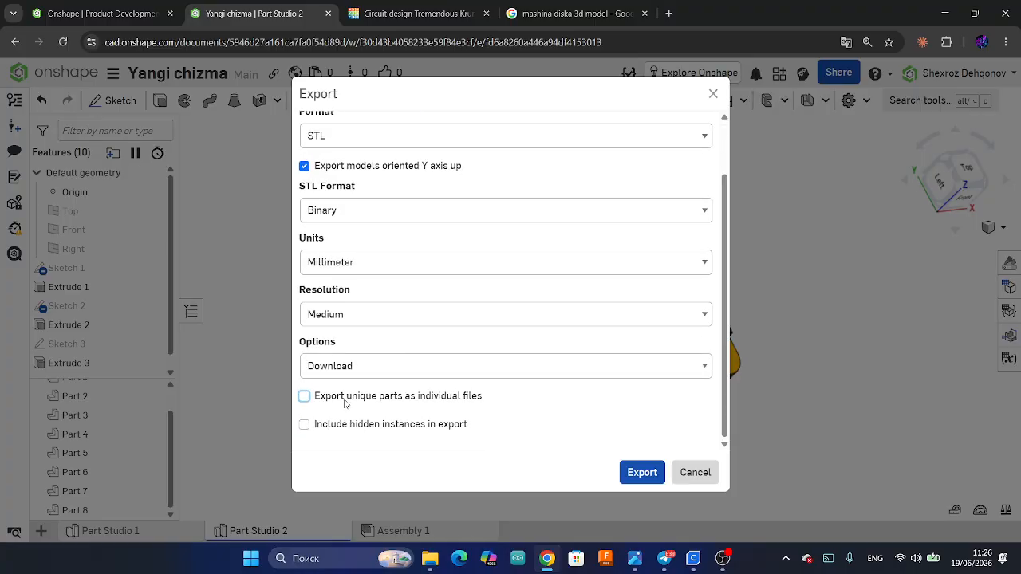
scroll(558, 418, "up", 1)
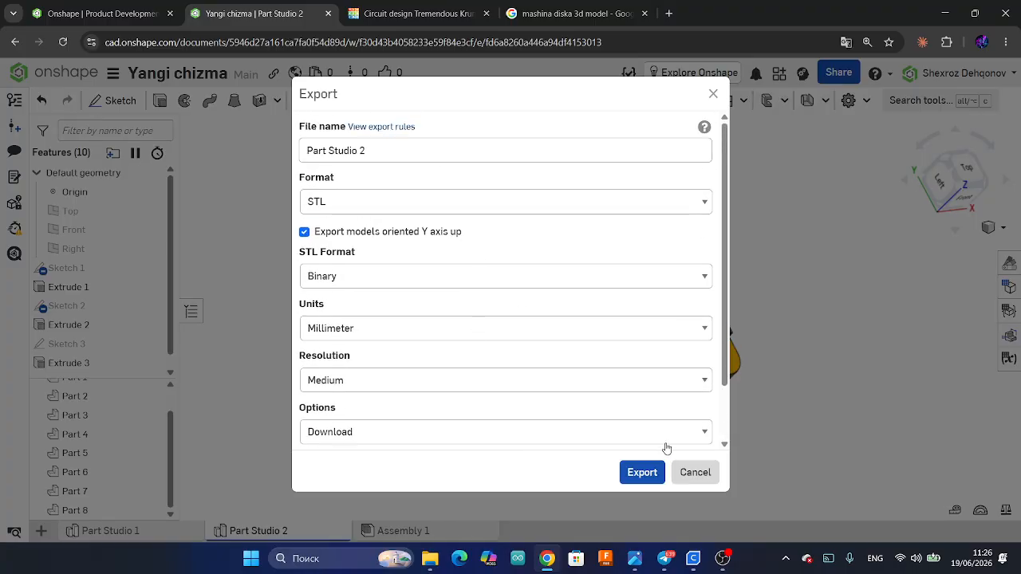
triple_click(446, 159)
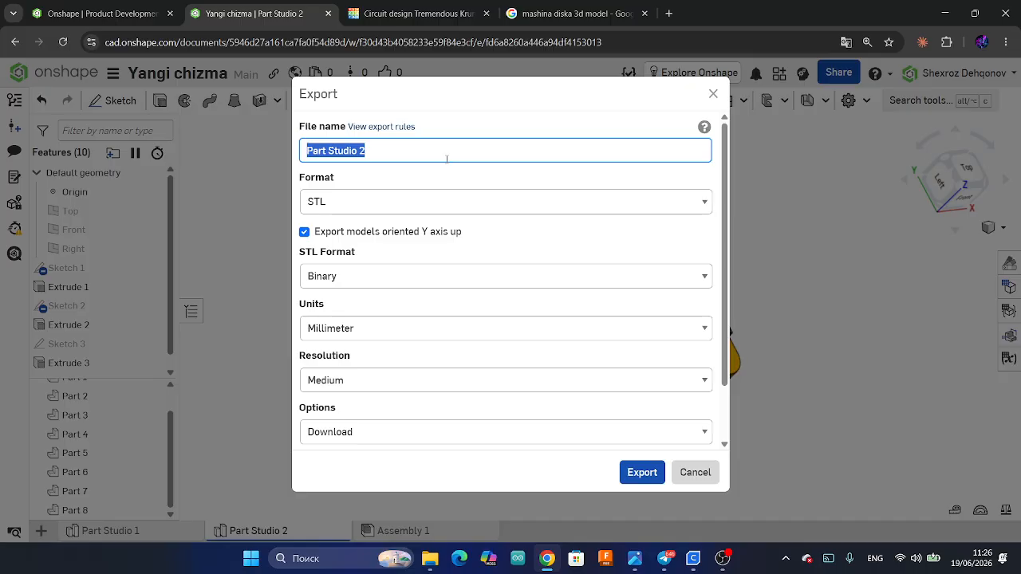
key("BackSpace")
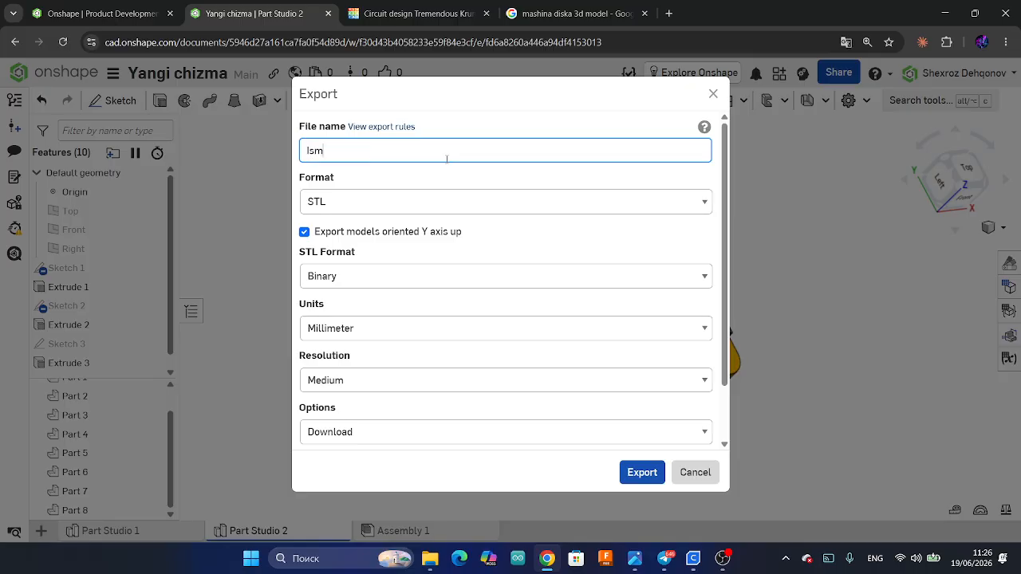
left_click(643, 473)
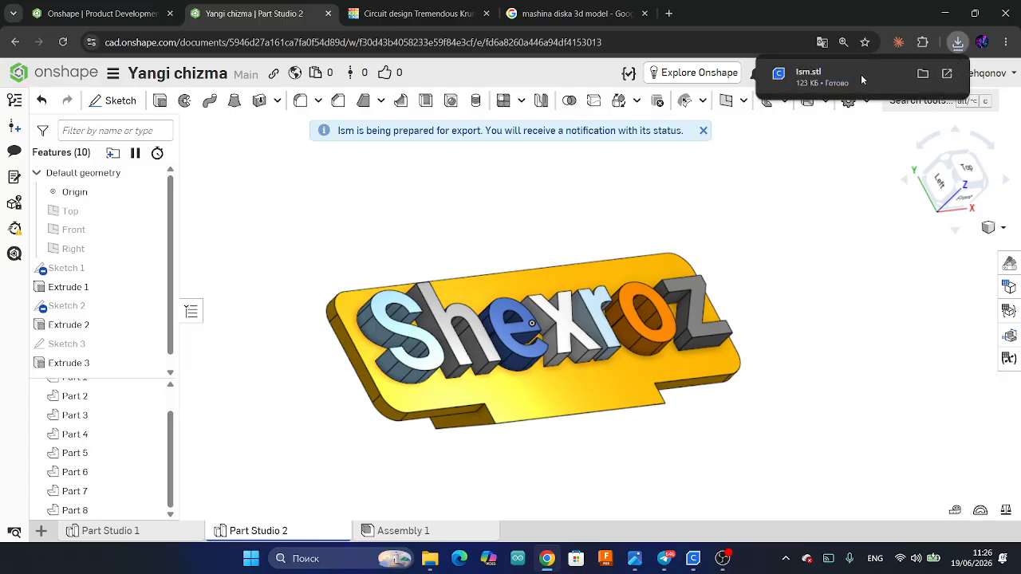
Open the downloaded Ism.stl in UltiMaker Cura and minimize the other windows covering it.
left_click(861, 75)
left_click(955, 15)
left_click(954, 15)
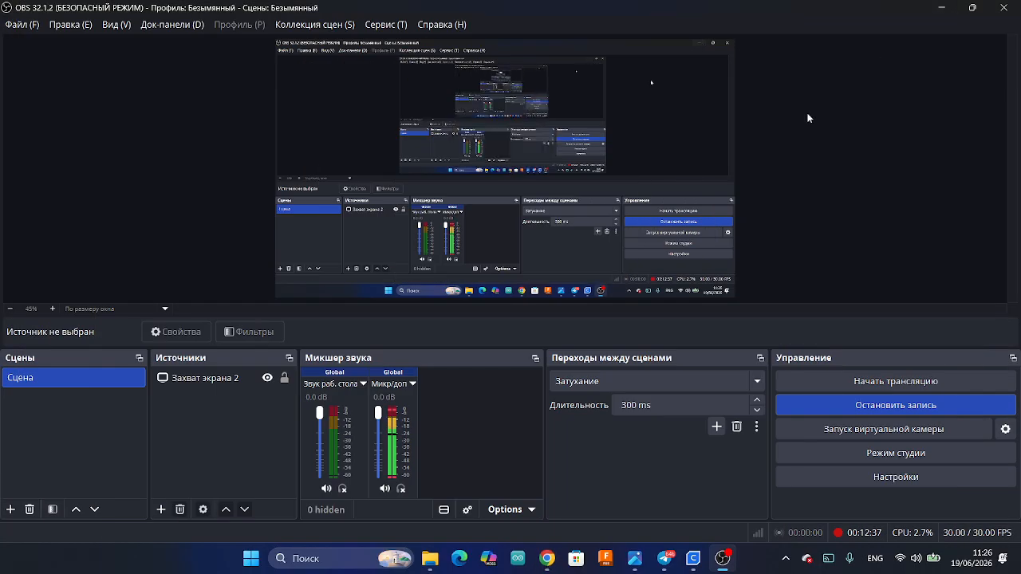
left_click(946, 10)
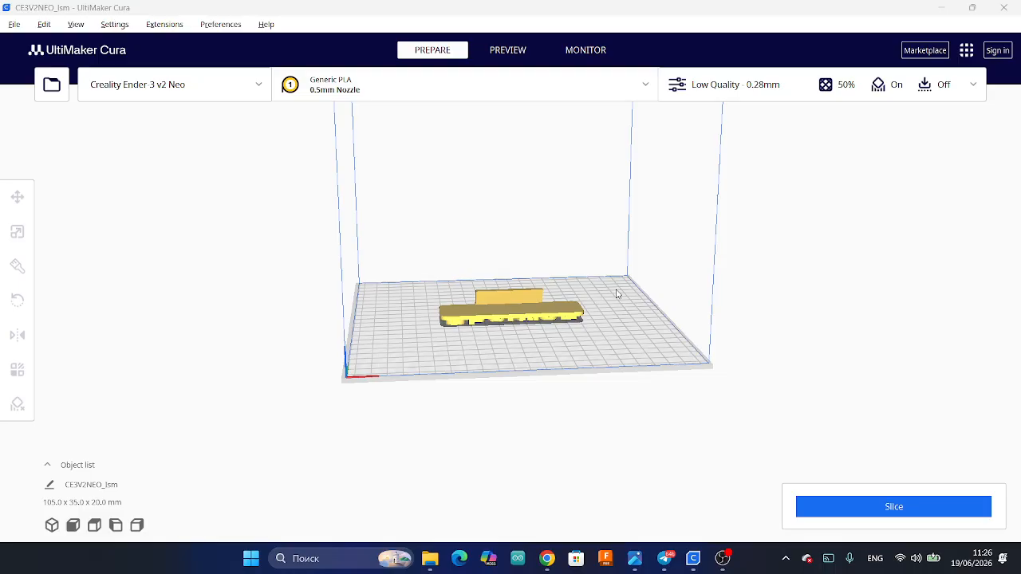
Rotate the nameplate in 15° snaps until it stands upright on its slanted foot on the build plate.
scroll(477, 340, "up", 5)
right_click_drag(543, 464, 709, 444)
left_click(498, 351)
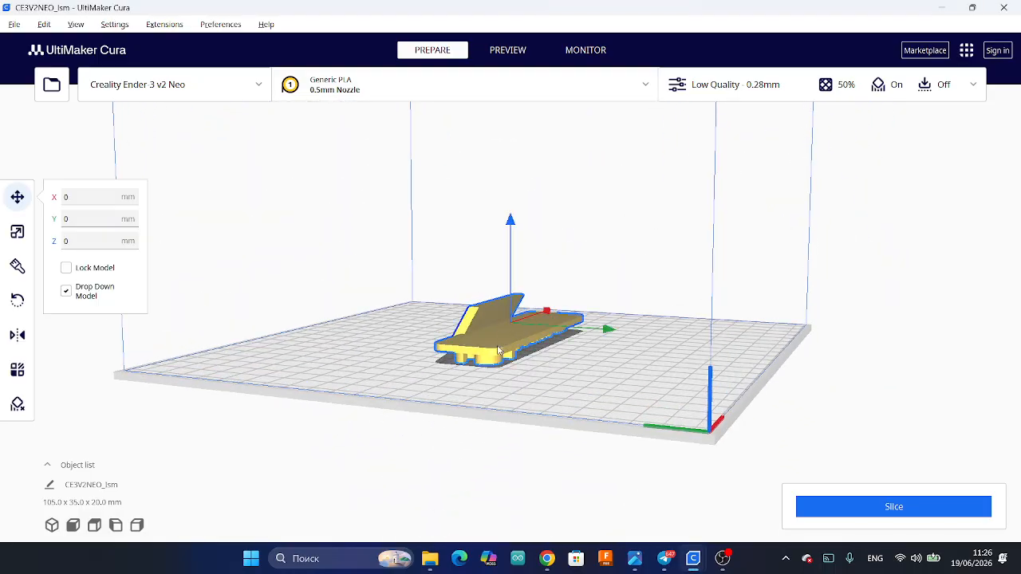
left_click(17, 301)
left_click_drag(580, 263, 398, 296)
right_click_drag(546, 399, 606, 383)
left_click_drag(471, 223, 464, 237)
right_click_drag(569, 367, 463, 353)
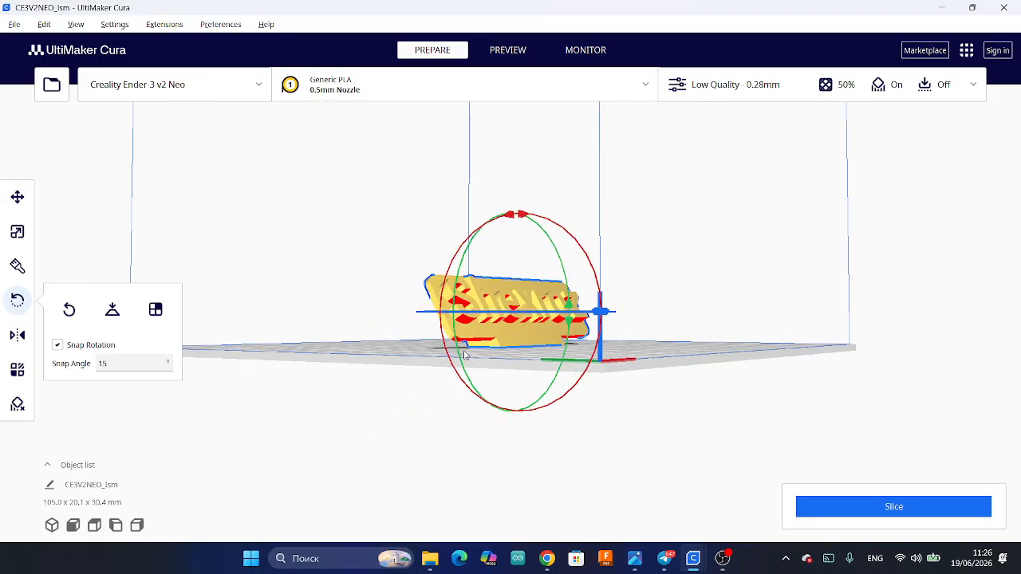
Set the support structure to Tree in the print settings and close the settings.
left_click(756, 88)
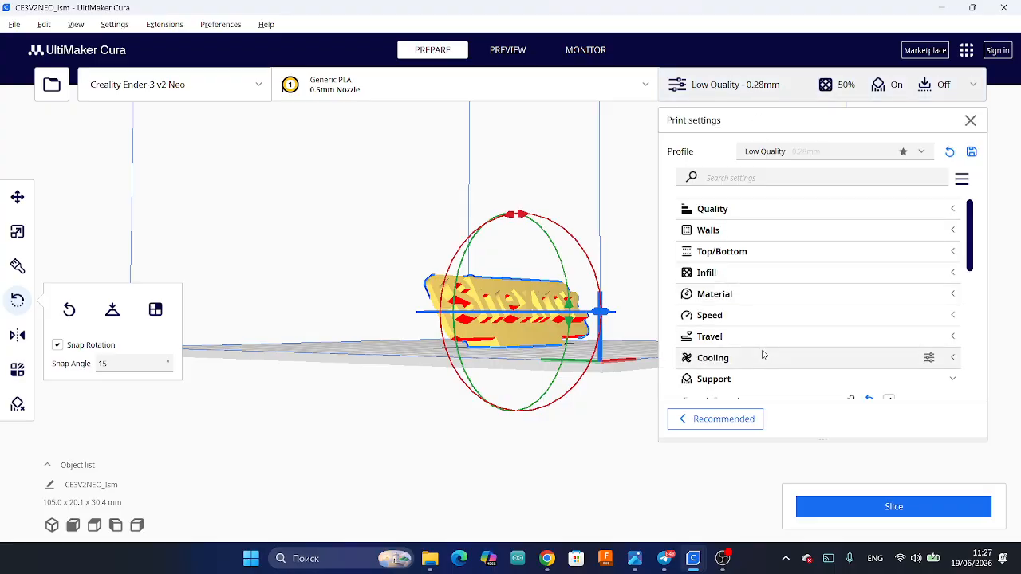
scroll(765, 355, "down", 1)
left_click(909, 375)
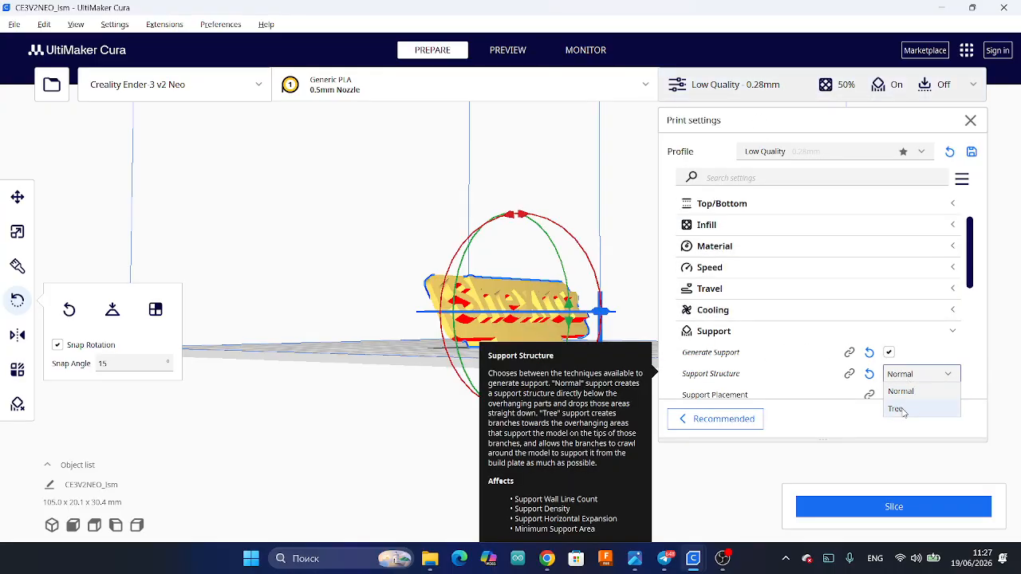
left_click(897, 408)
left_click(758, 343)
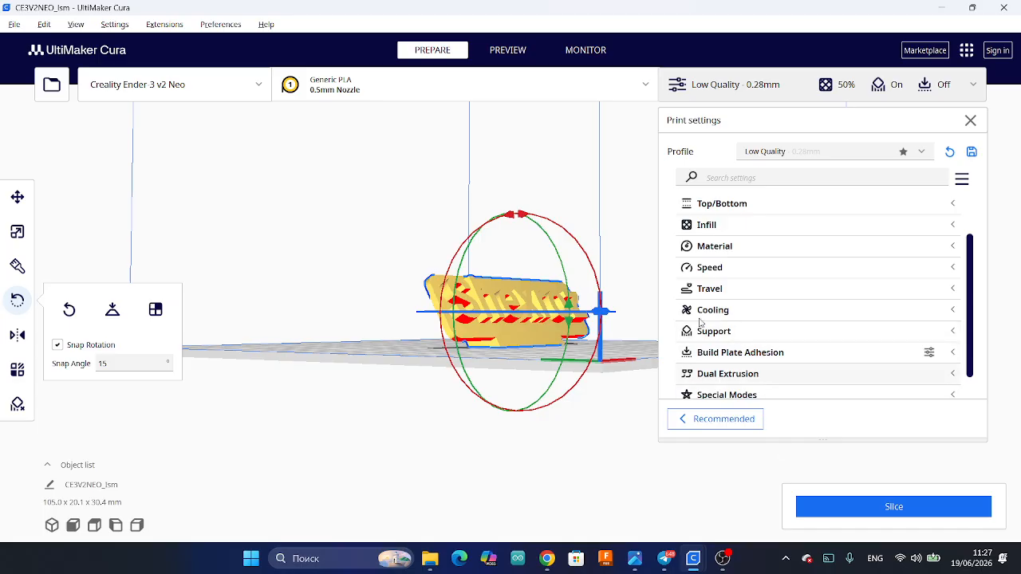
left_click(688, 103)
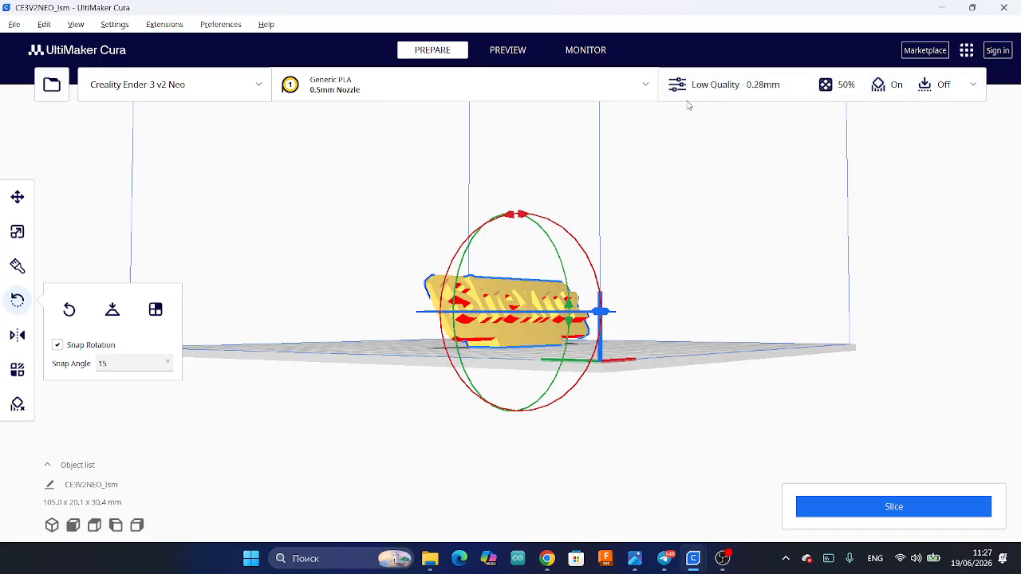
Slice the upright nameplate for the Creality Ender-3 v2 Neo and inspect it on the build plate.
left_click(18, 197)
left_click(863, 515)
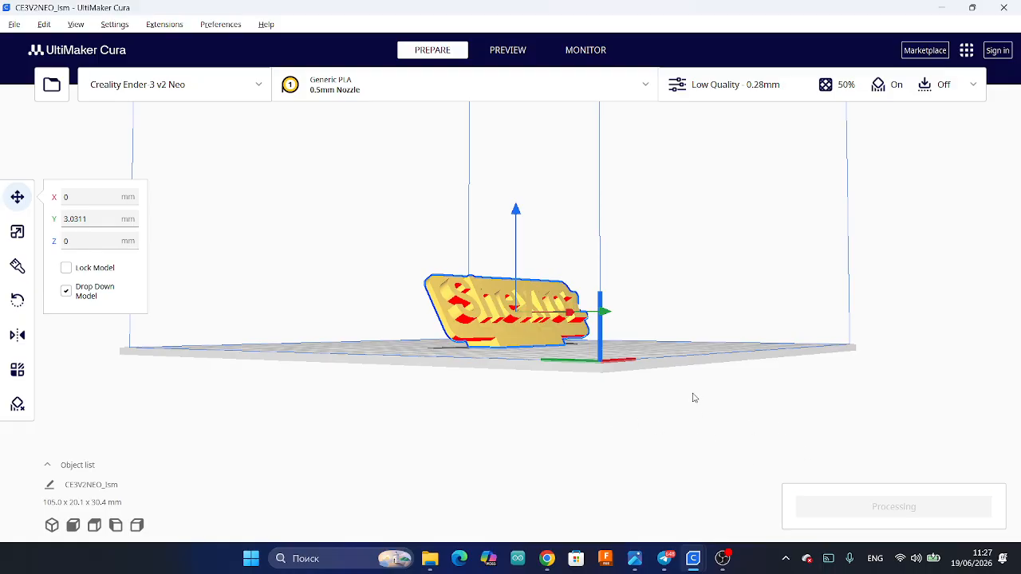
right_click_drag(670, 413, 443, 417)
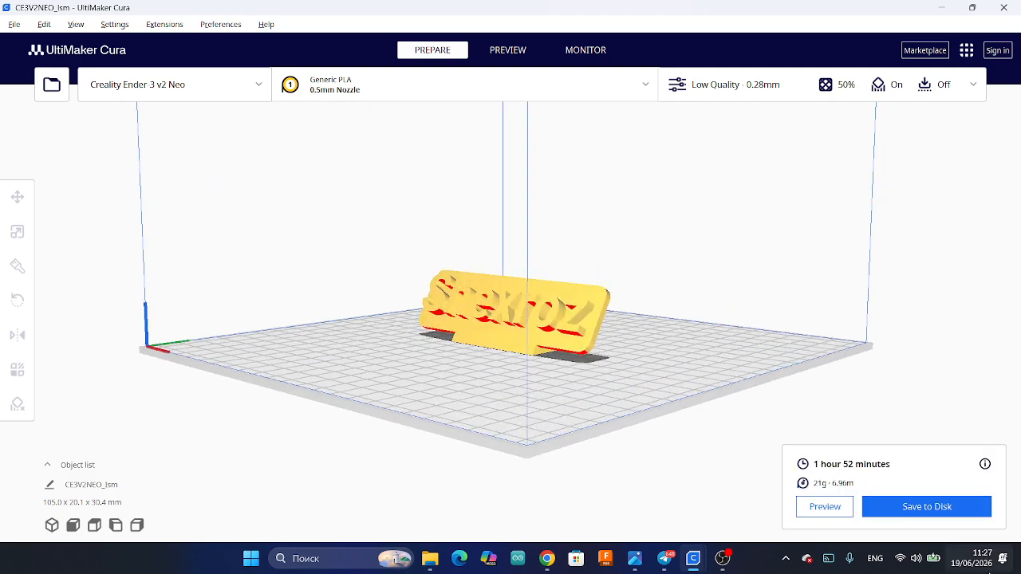
Preview the sliced upright nameplate and examine its tree supports, lowering the displayed layers to 38 and restoring them to 108.
left_click(823, 506)
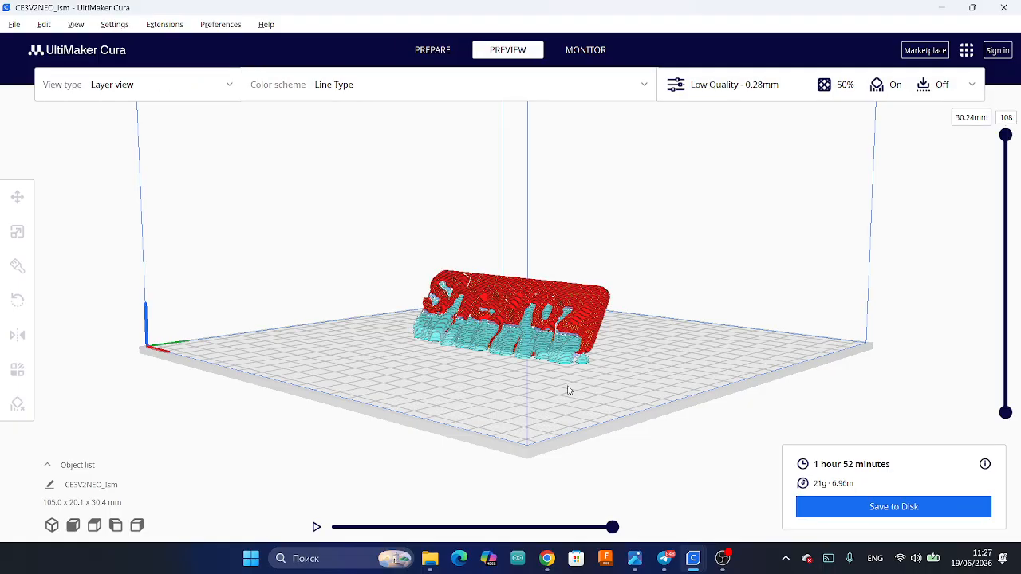
right_click_drag(581, 372, 416, 355)
scroll(415, 355, "up", 8)
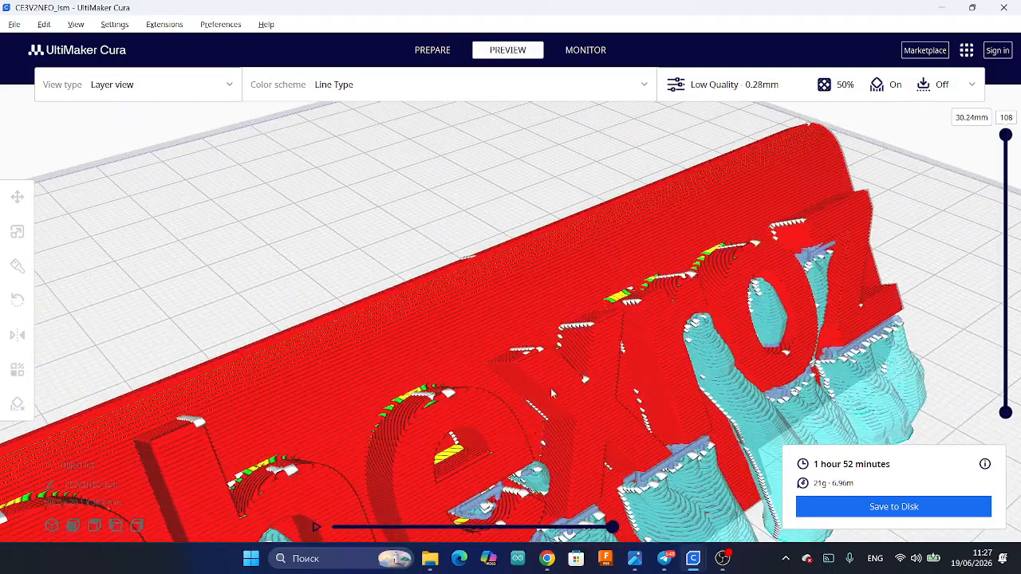
right_click_drag(615, 427, 378, 372)
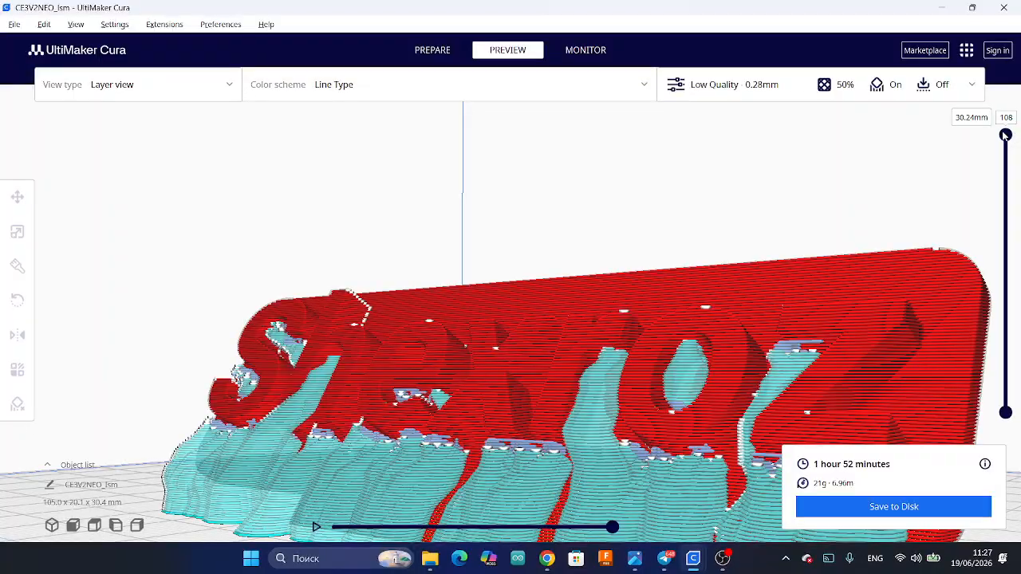
left_click_drag(1006, 135, 1006, 304)
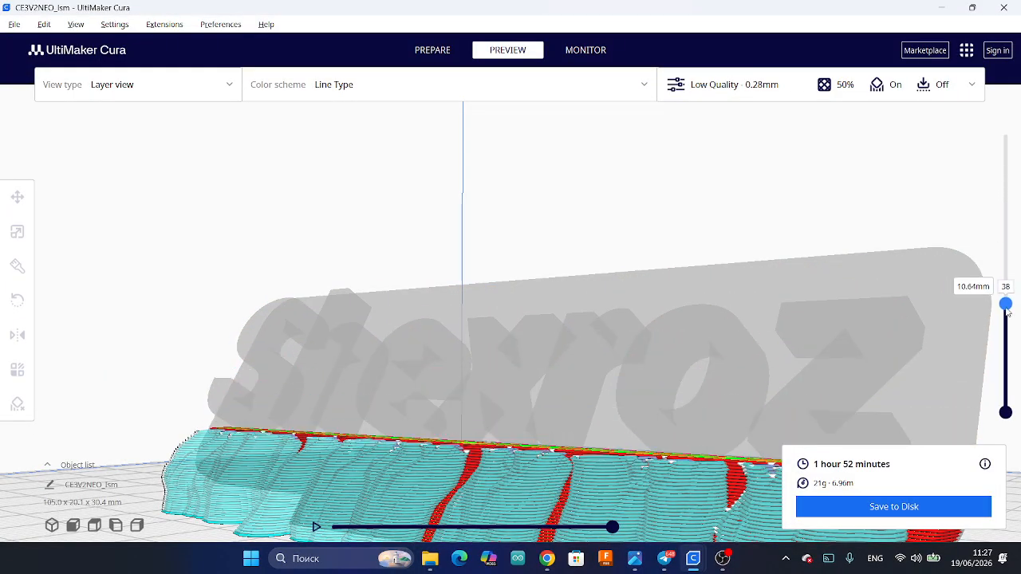
right_click_drag(654, 413, 963, 471)
left_click_drag(1007, 309, 970, 118)
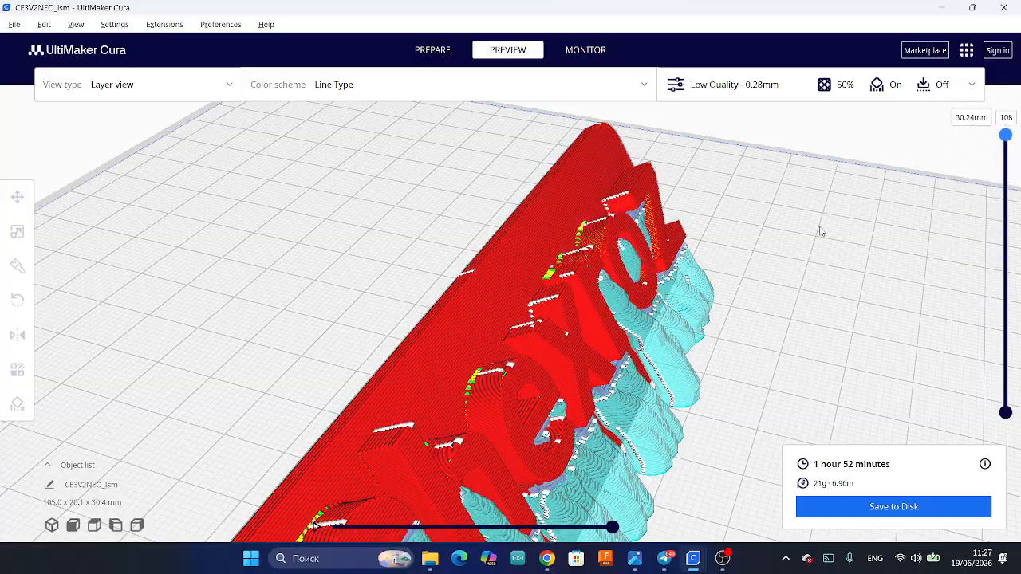
scroll(823, 231, "down", 3)
right_click_drag(738, 271, 675, 320)
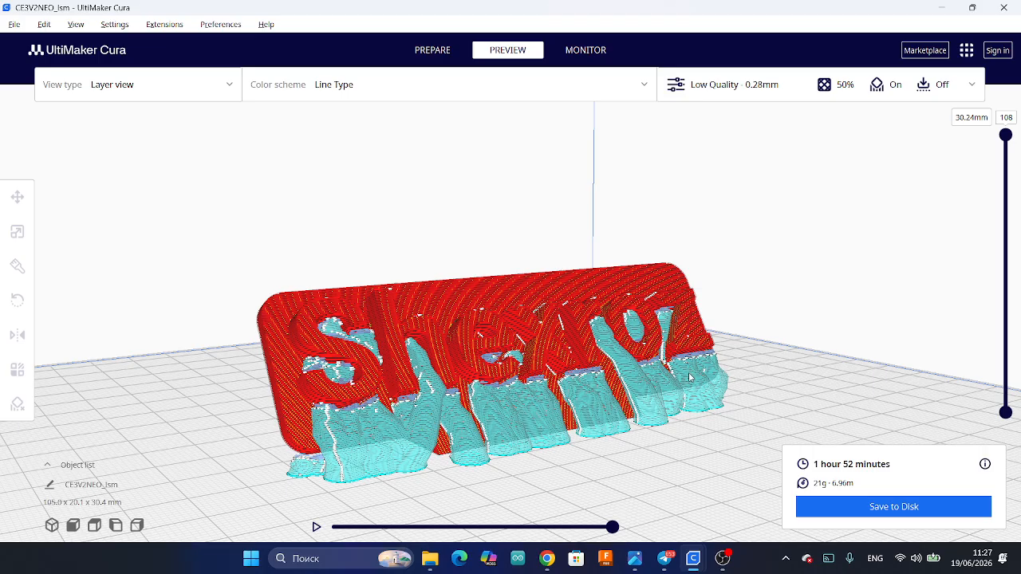
Rotate the nameplate in 15° snaps until its plate lies level with the lettering facing up and the foot on the bed.
right_click_drag(518, 440, 708, 432)
left_click(556, 343)
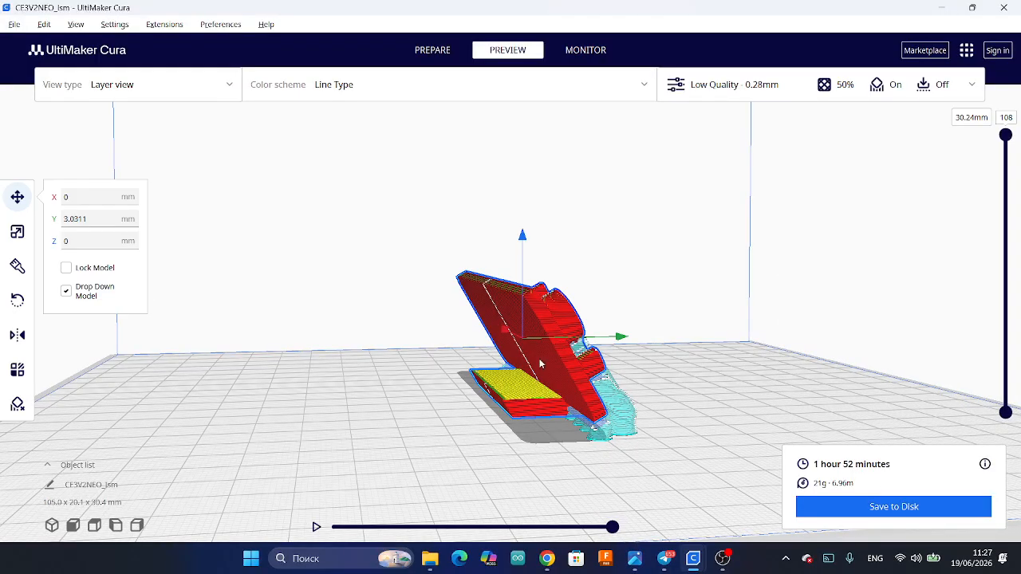
left_click(18, 300)
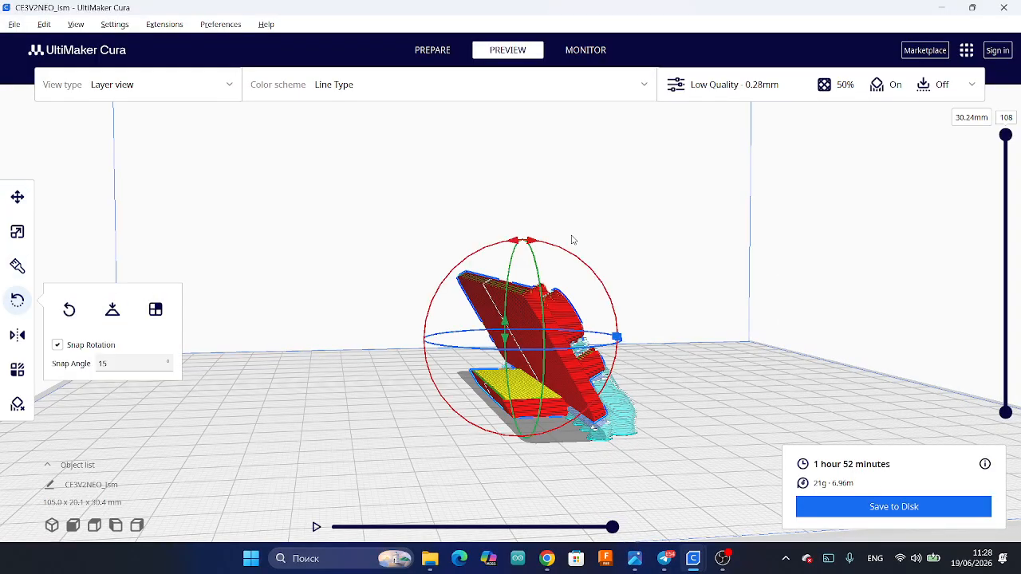
left_click_drag(560, 253, 471, 294)
right_click_drag(706, 432, 666, 420)
Slice the level nameplate and dismiss the message about missing layers.
left_click(885, 507)
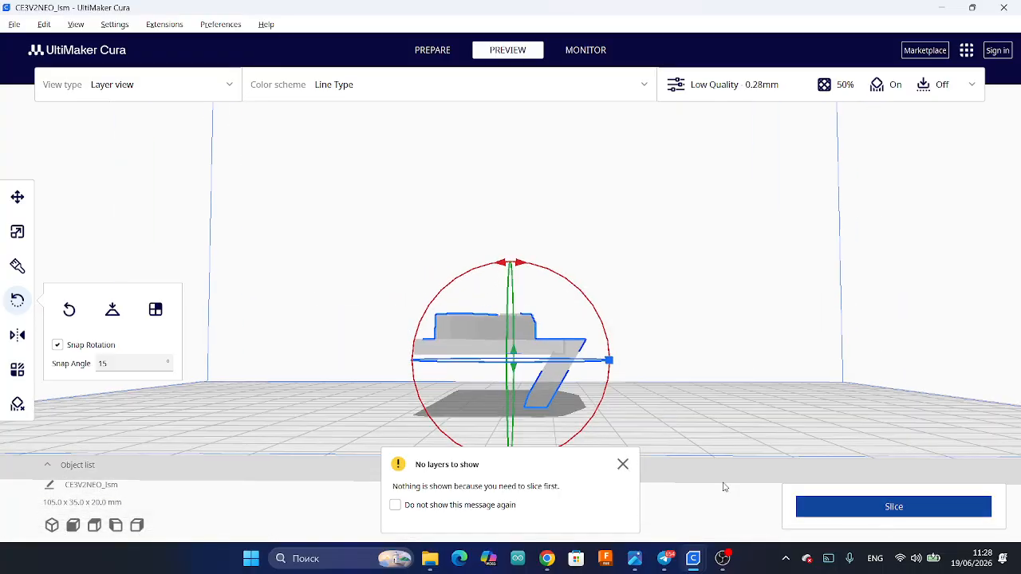
left_click(624, 464)
right_click_drag(624, 461, 461, 405)
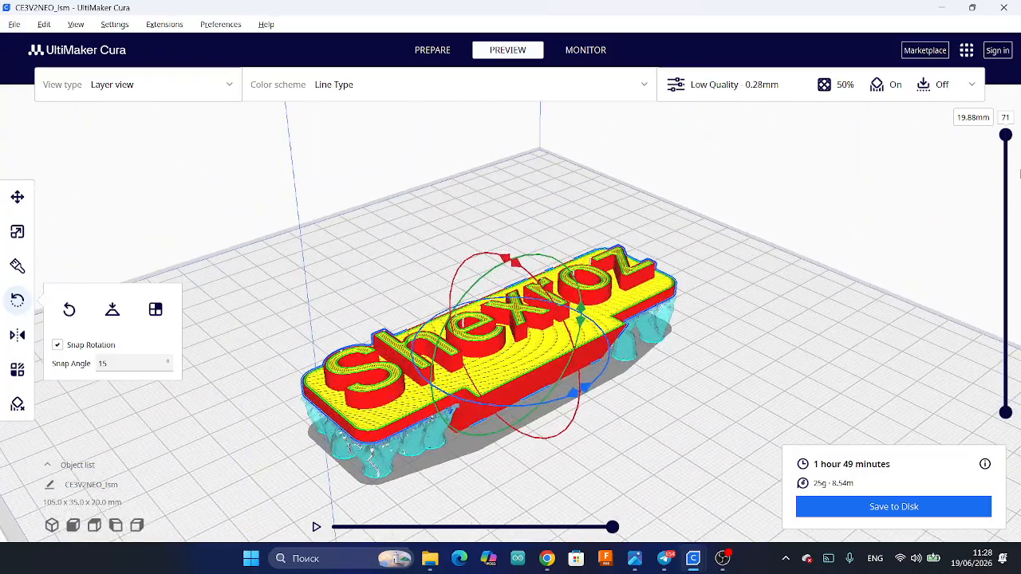
Examine the level nameplate's layers and supports, lowering the displayed layers to 55 and restoring them to 71.
left_click_drag(1007, 135, 1002, 206)
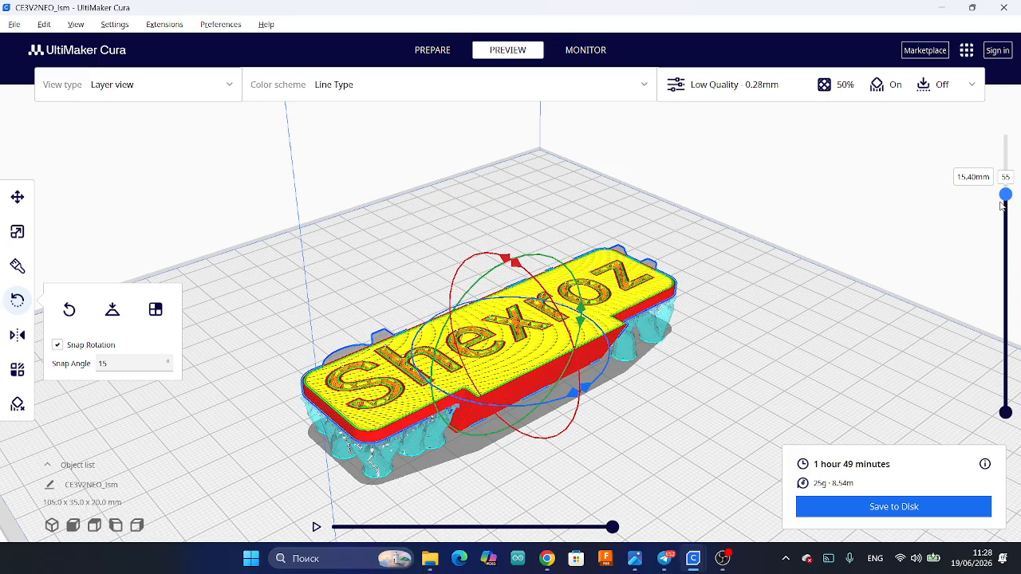
left_click(772, 355)
right_click_drag(696, 395, 533, 364)
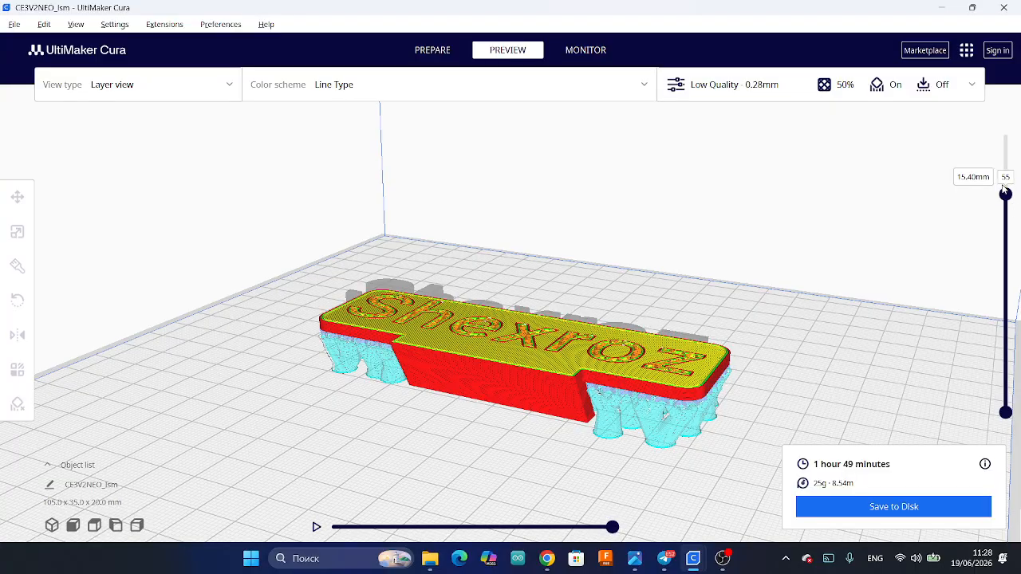
left_click_drag(1006, 192, 1007, 135)
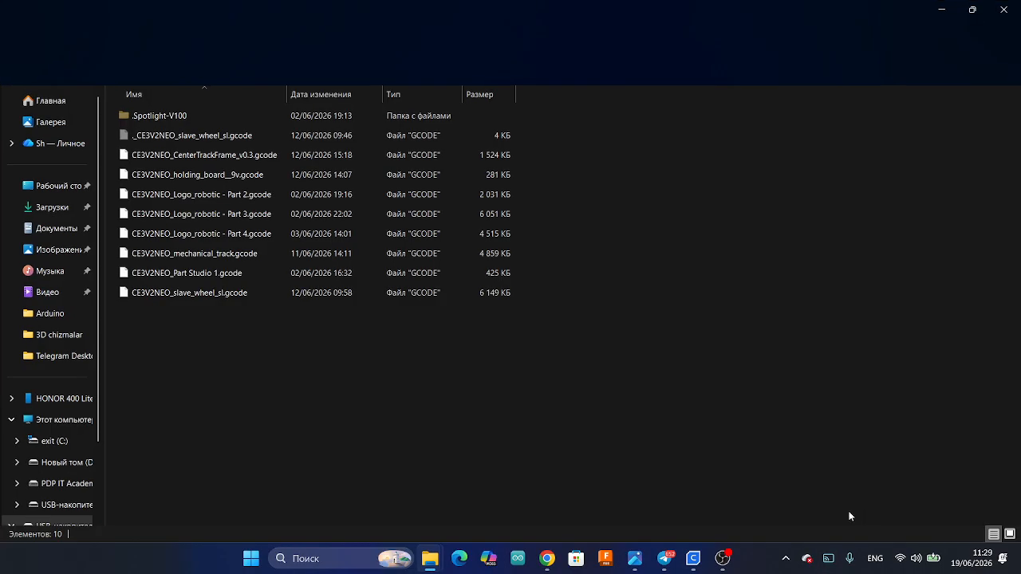
Permanently delete all existing files and folders from USB drive G: and minimize its File Explorer window.
left_click_drag(300, 319, 241, 106)
key("Delete")
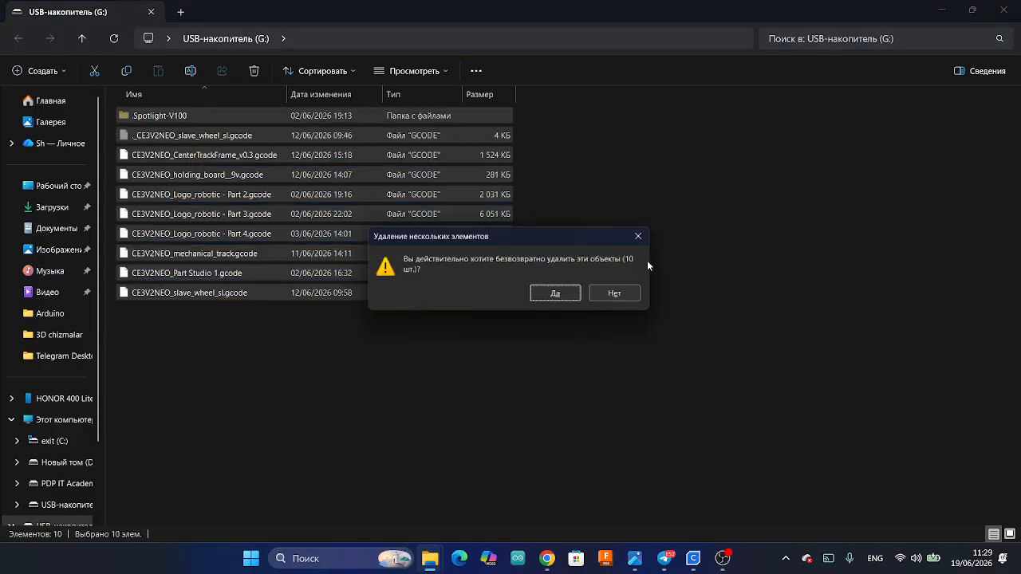
left_click(565, 295)
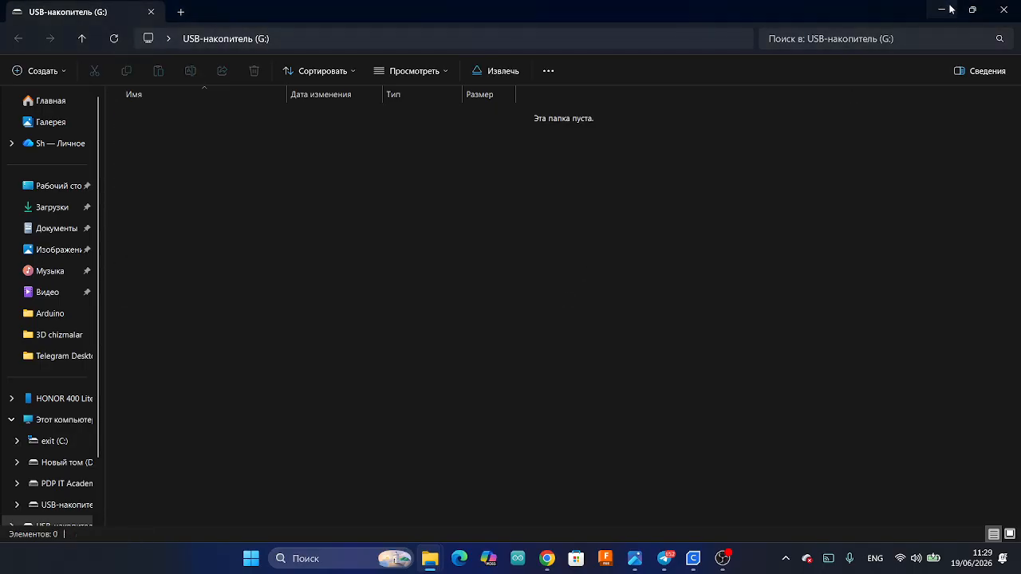
left_click(946, 9)
Save the sliced G-code to removable drive G: and check for CE3V2NEO_Ism.gcode in File Explorer.
left_click(858, 508)
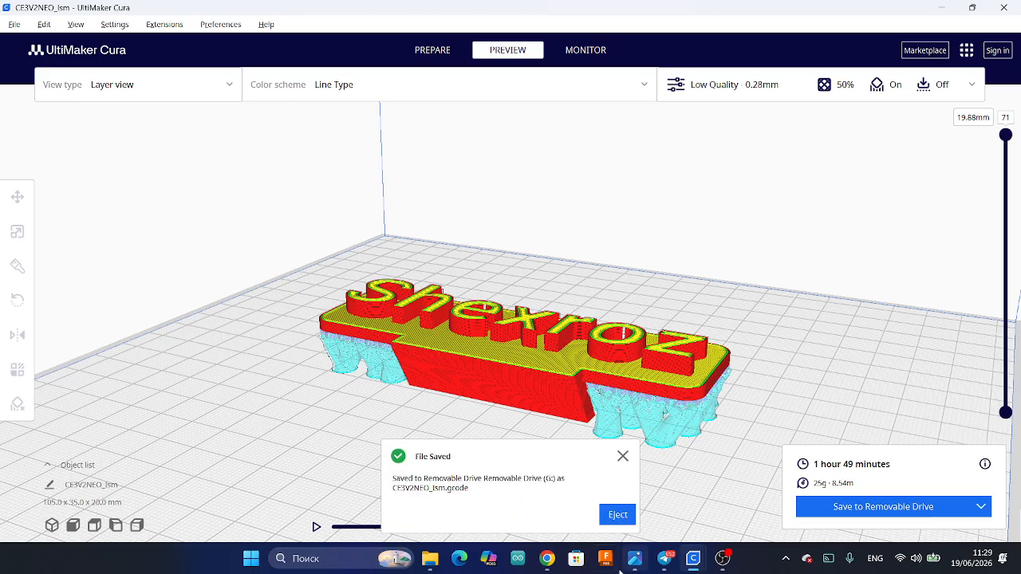
mouse_move(430, 559)
left_click(480, 500)
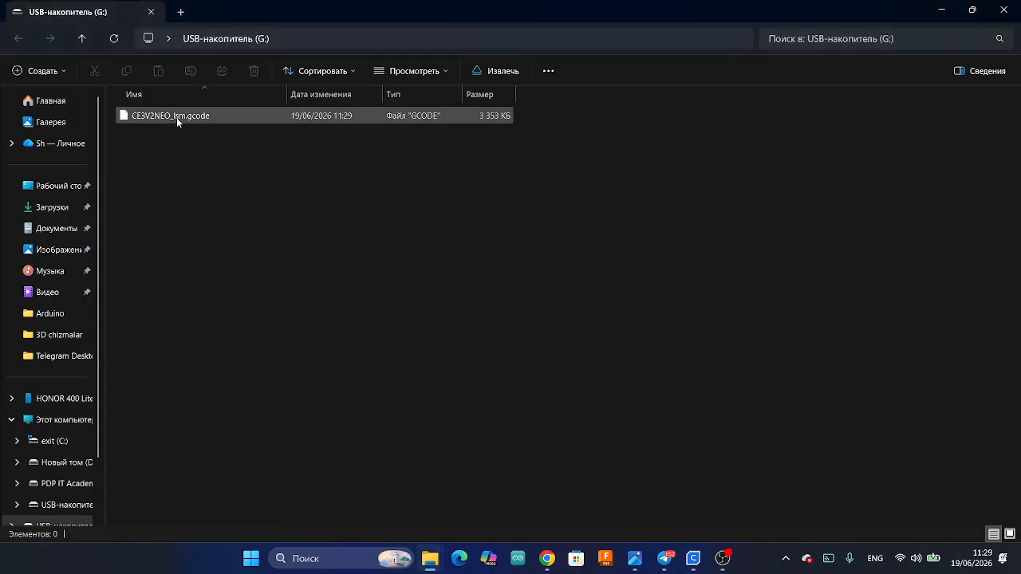
Return to UltiMaker Cura, eject the removable drive and dismiss the notification.
left_click(944, 9)
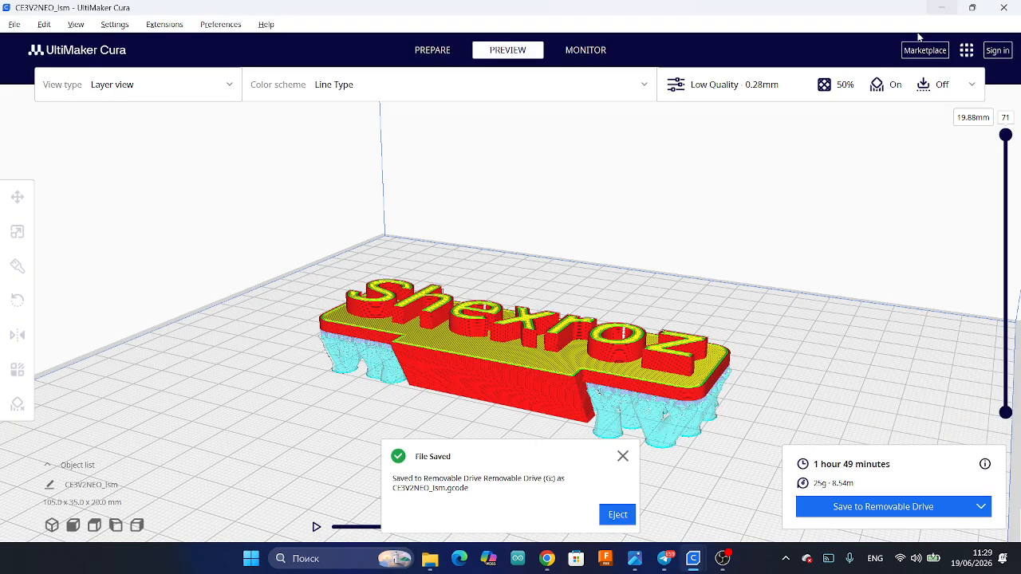
left_click(618, 515)
left_click(624, 496)
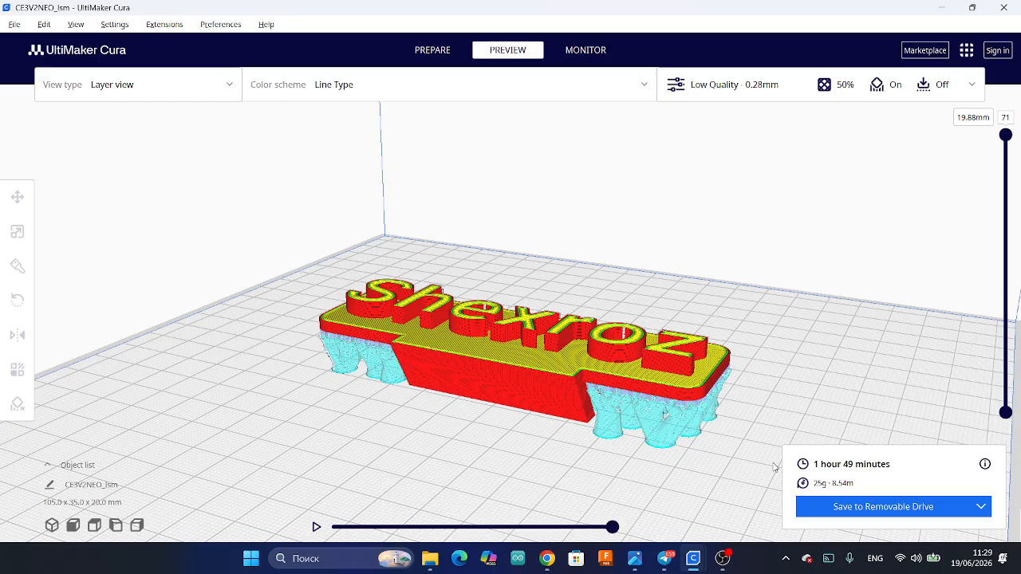